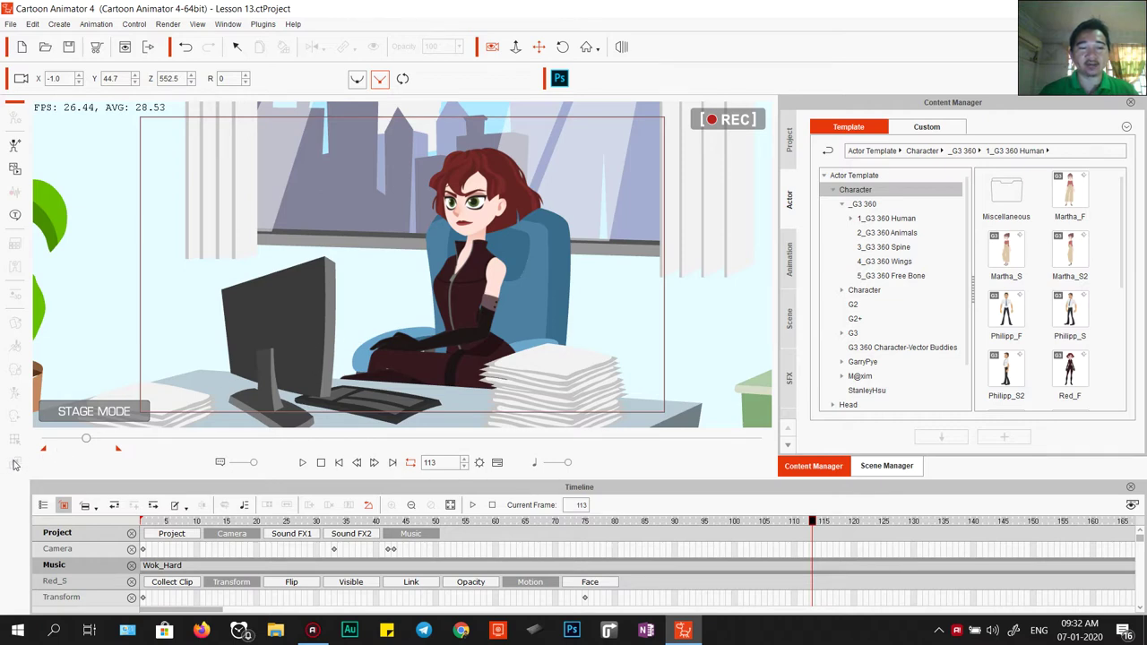
# Go to the frame 97 key on Red_S's Layer track in the timeline
pyautogui.scroll(-2, 231, 582)
pyautogui.scroll(-1, 231, 582)
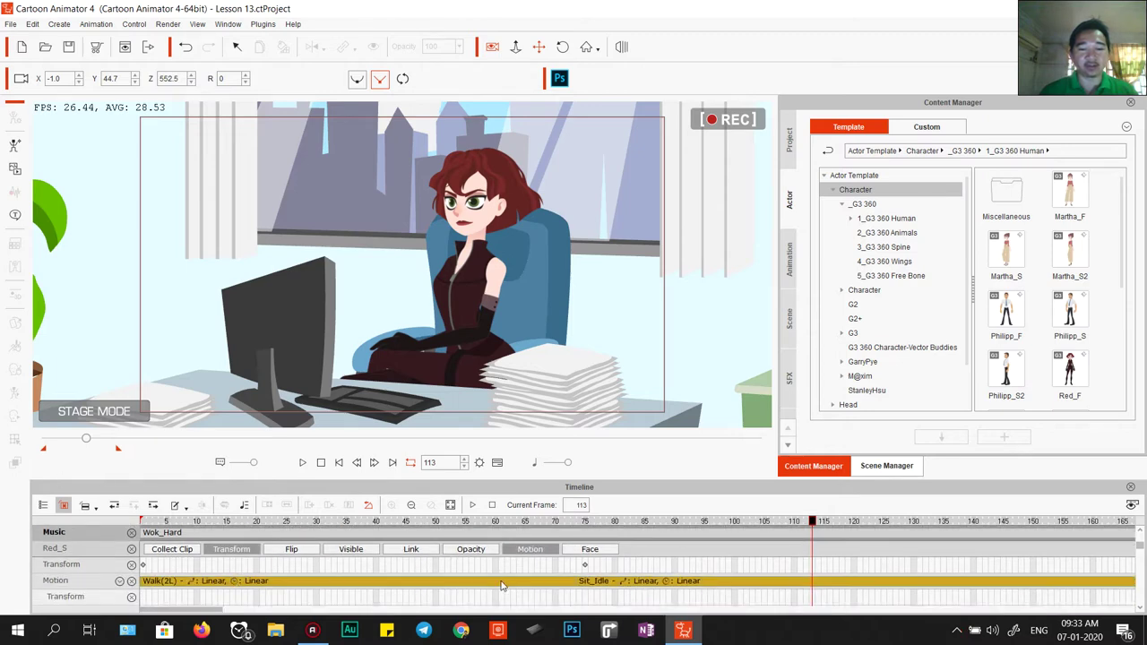
pyautogui.scroll(-2, 260, 591)
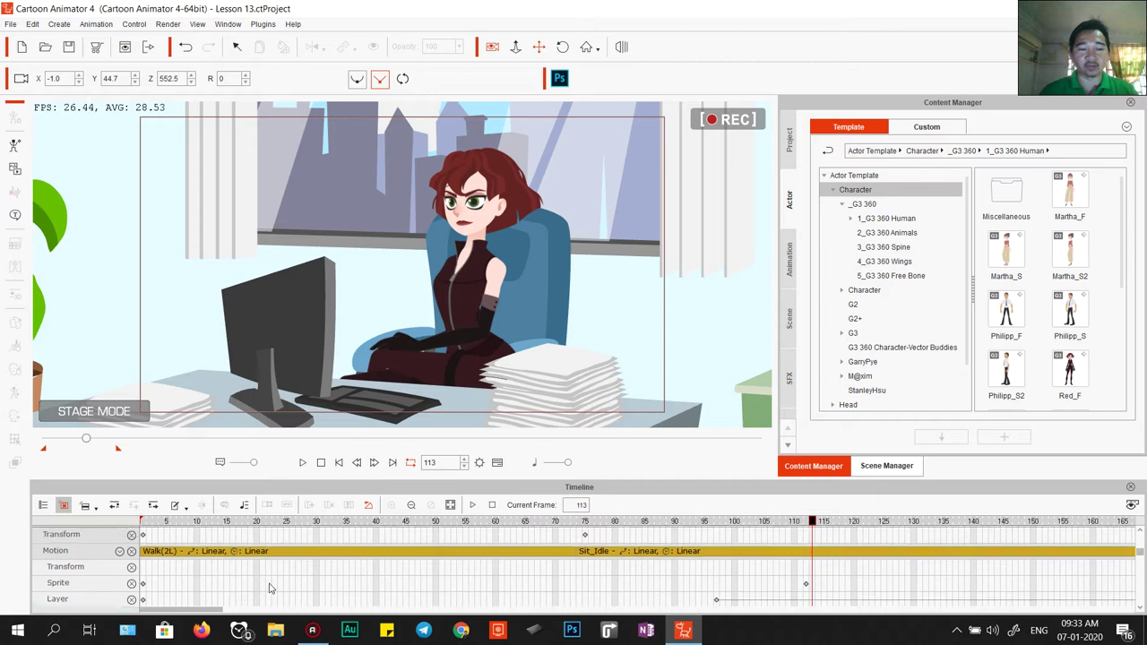
pyautogui.scroll(-1, 97, 580)
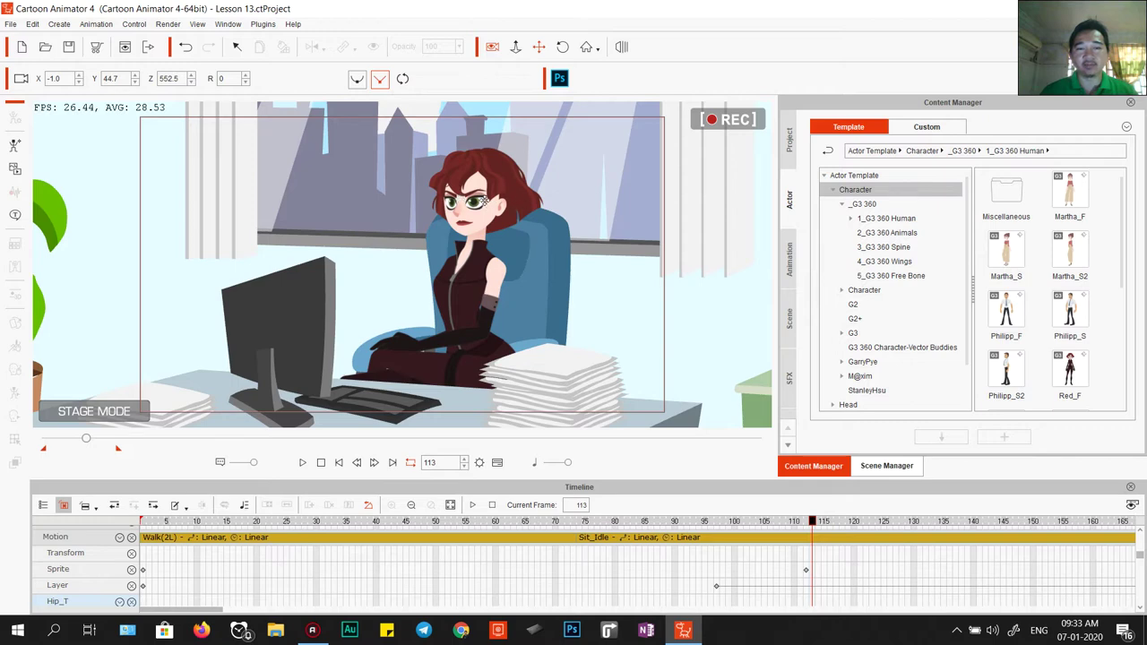
pyautogui.click(714, 588)
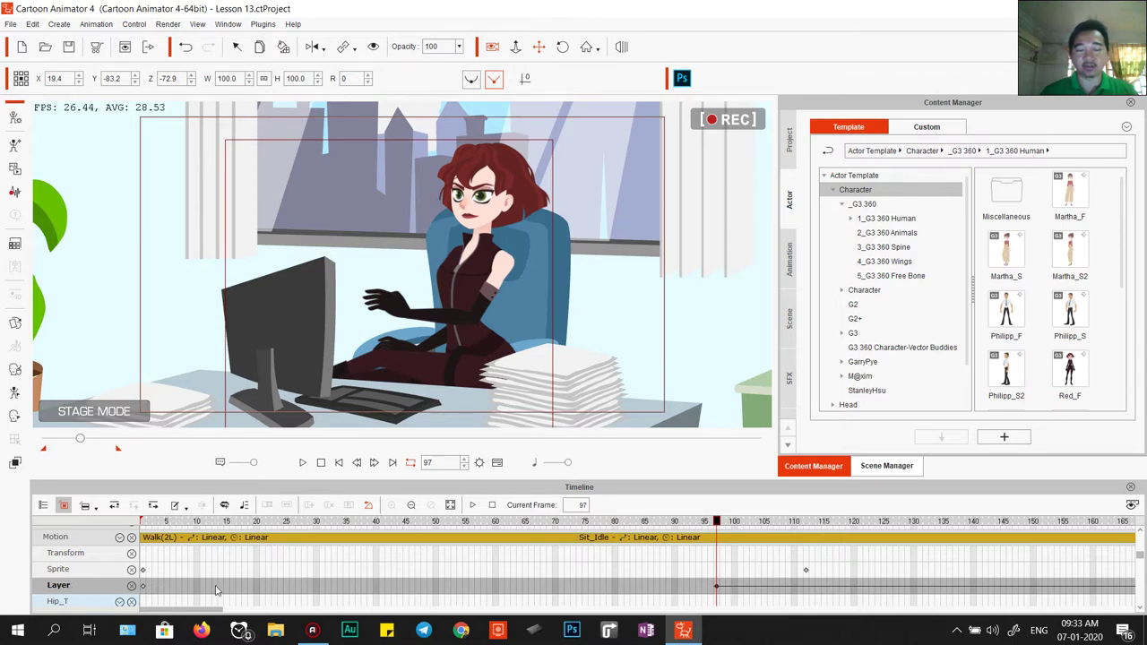
# Play the animation from the first frame and scrub through Red_S's walk to the office chair
pyautogui.click(321, 463)
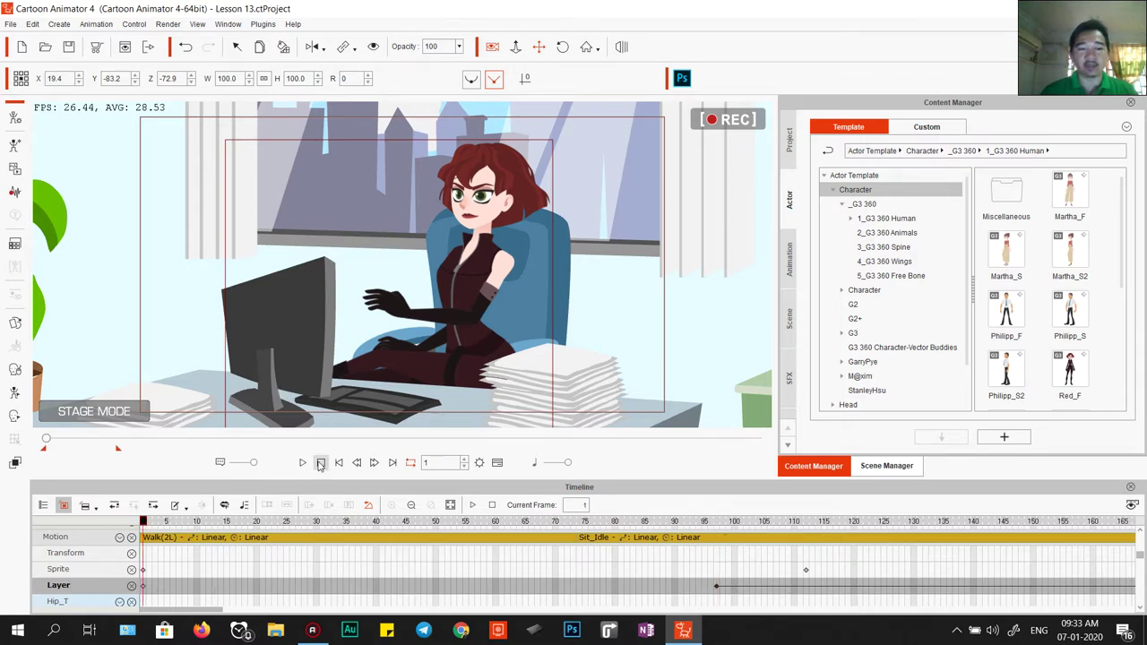
pyautogui.click(302, 462)
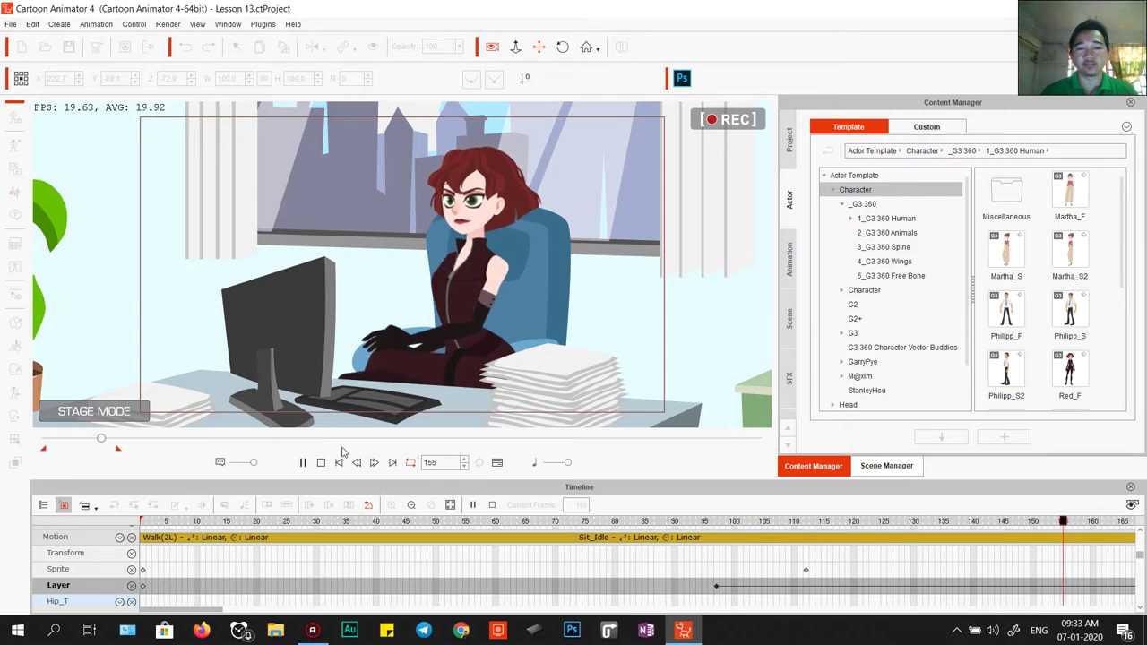
pyautogui.press('space')
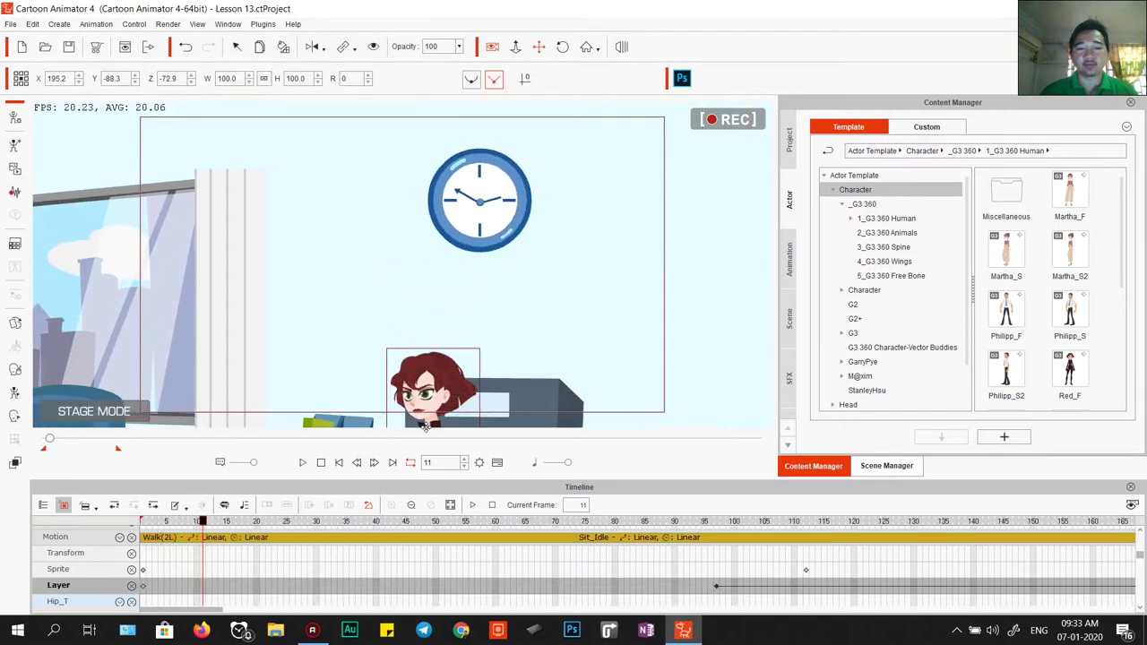
pyautogui.click(320, 463)
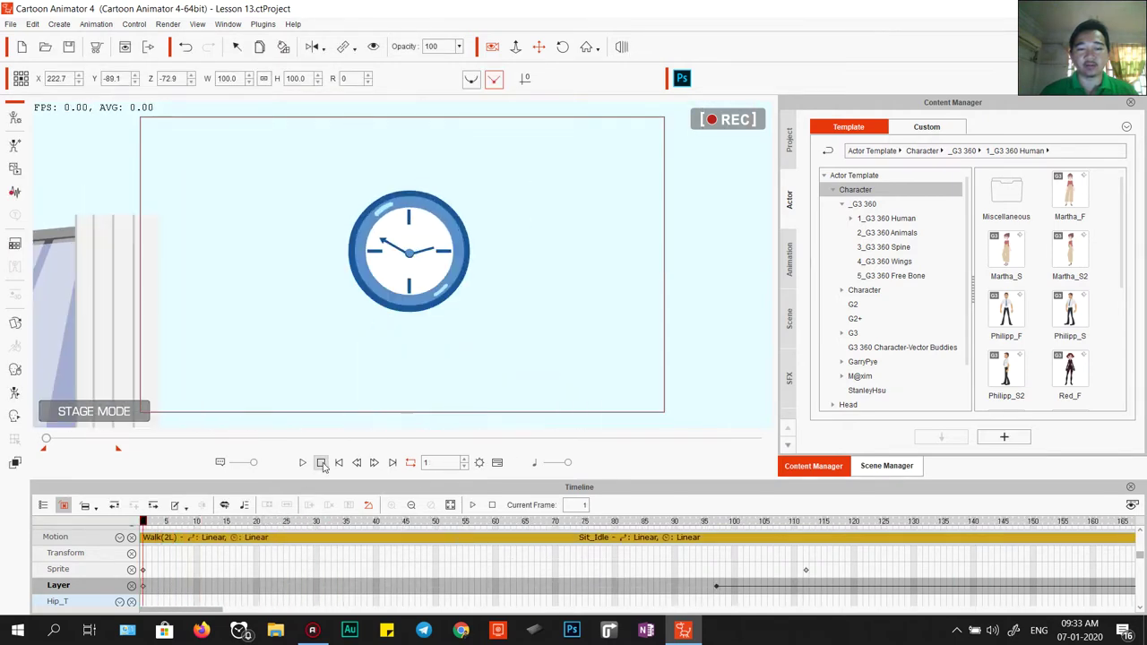
pyautogui.moveTo(231, 524); pyautogui.dragTo(678, 532)
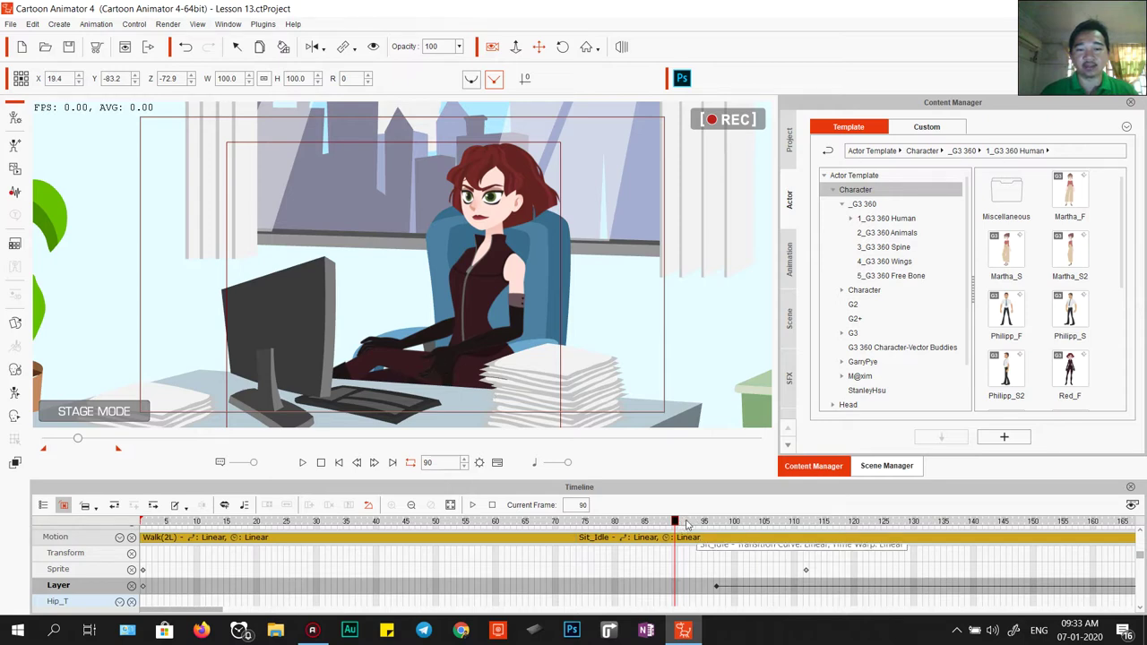
pyautogui.moveTo(679, 523); pyautogui.dragTo(537, 553)
pyautogui.moveTo(451, 521); pyautogui.dragTo(154, 521)
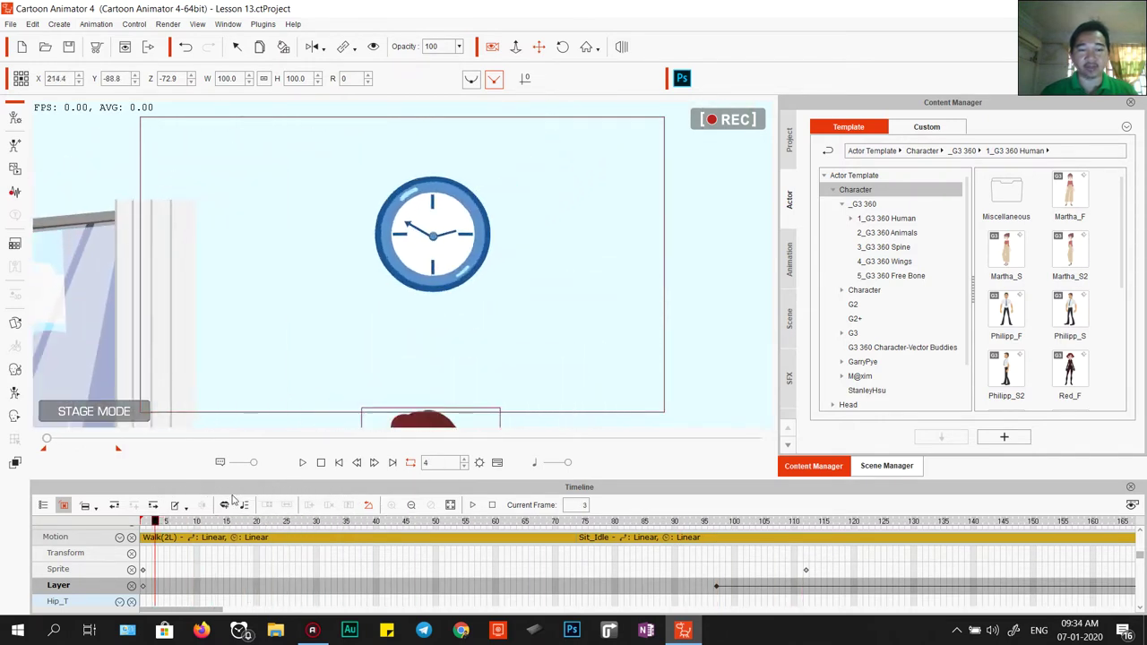
# Select Red_S's Transform key at frame 1 and leave camera recording mode to view the whole office
pyautogui.scroll(5, 302, 576)
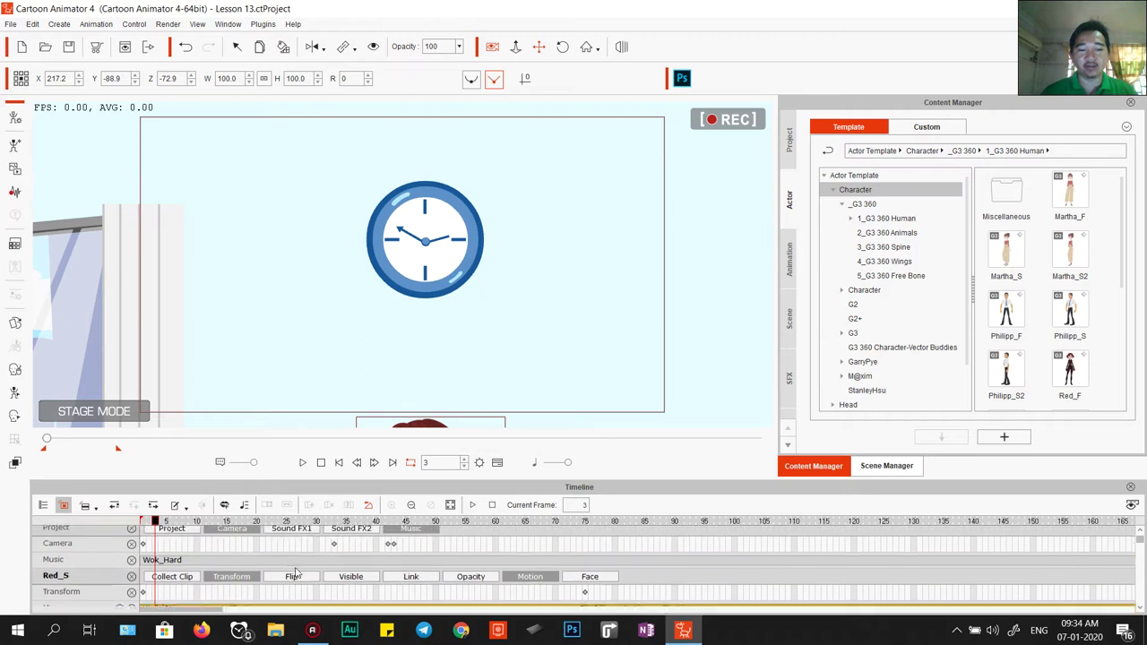
pyautogui.scroll(-1, 296, 573)
pyautogui.click(143, 567)
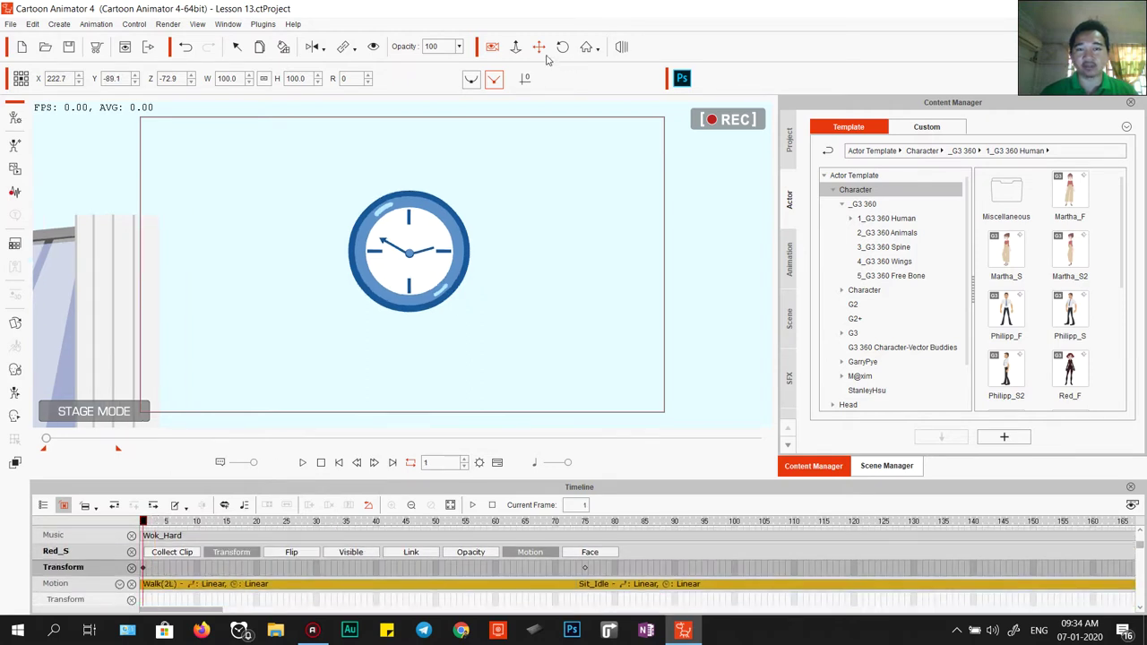
pyautogui.click(500, 49)
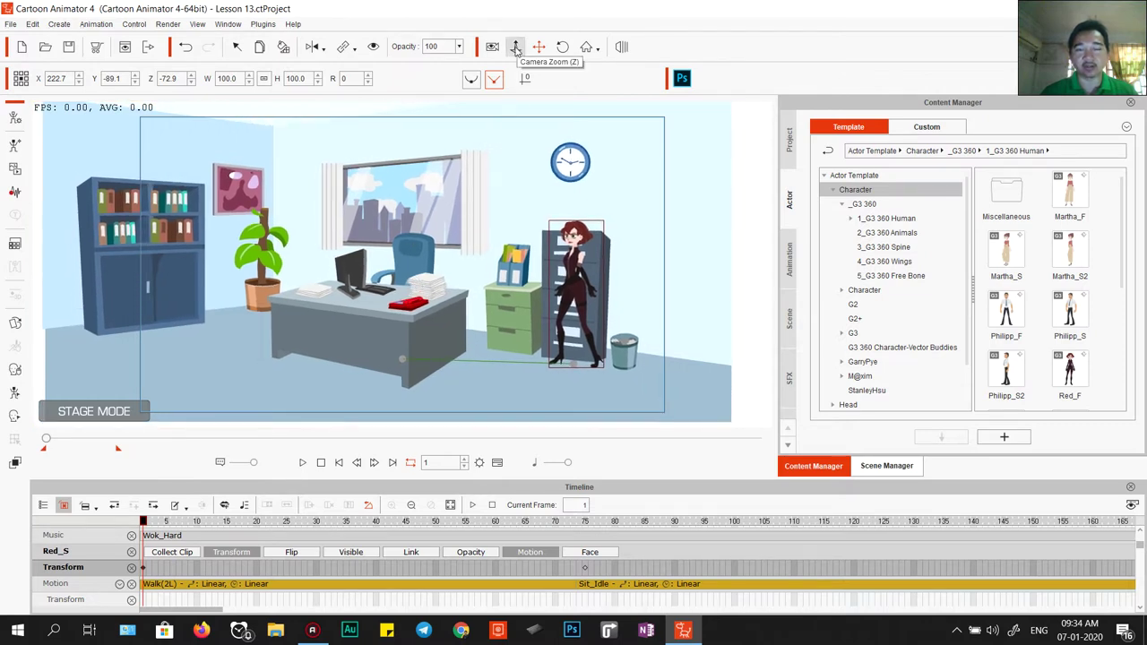
pyautogui.moveTo(427, 315); pyautogui.dragTo(426, 221)
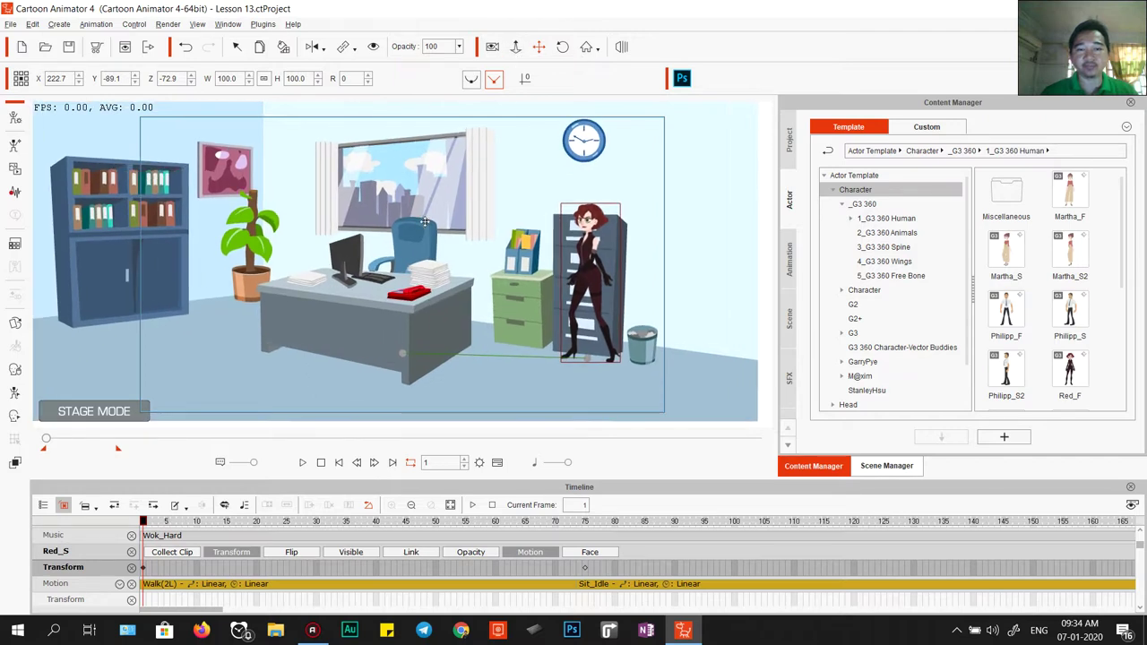
# Move Red_S slightly upward at frame 42 to bend her walking path, and scrub through the walk to check it
pyautogui.moveTo(143, 523); pyautogui.dragTo(441, 522)
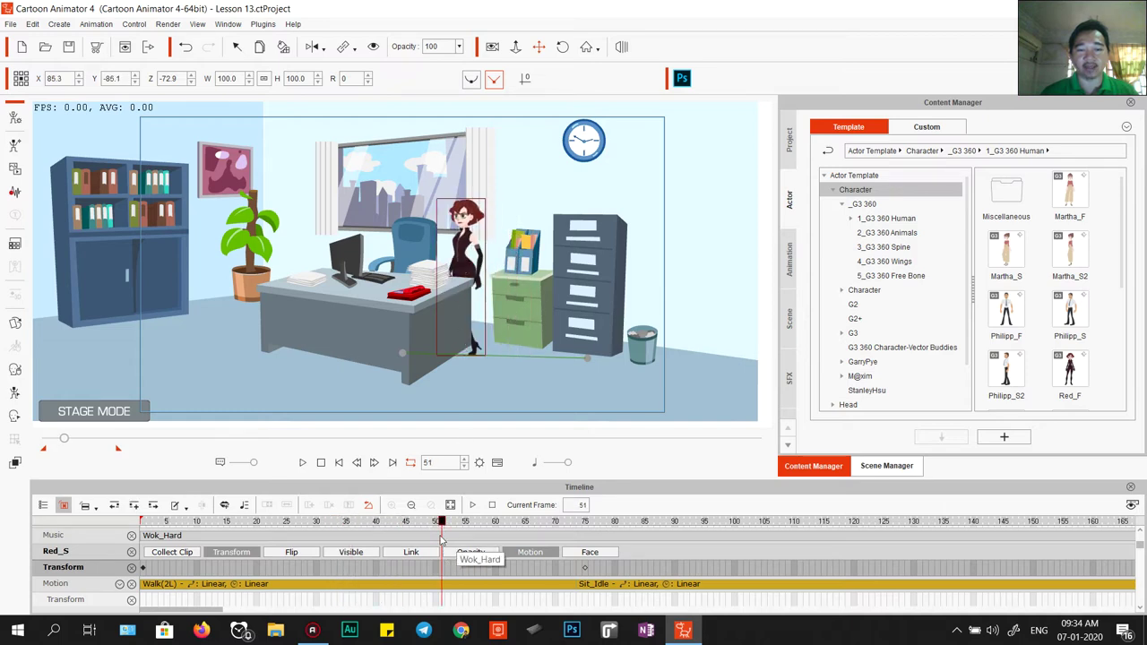
pyautogui.moveTo(441, 523); pyautogui.dragTo(389, 526)
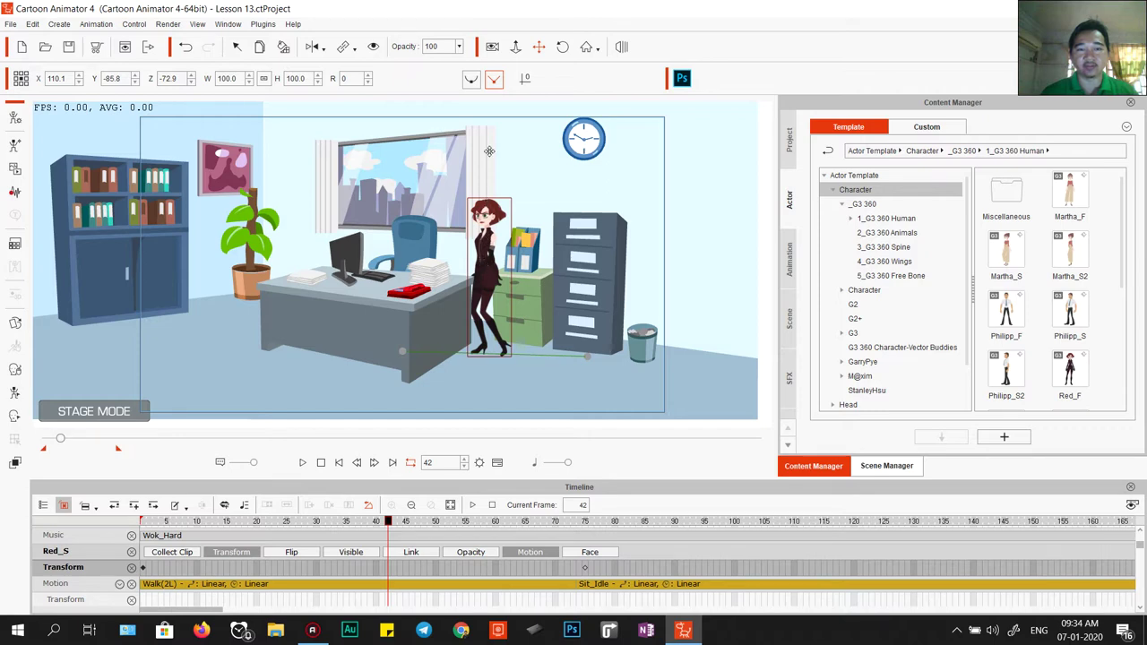
pyautogui.click(499, 257)
pyautogui.moveTo(484, 267); pyautogui.dragTo(487, 253)
pyautogui.moveTo(388, 530); pyautogui.dragTo(584, 548)
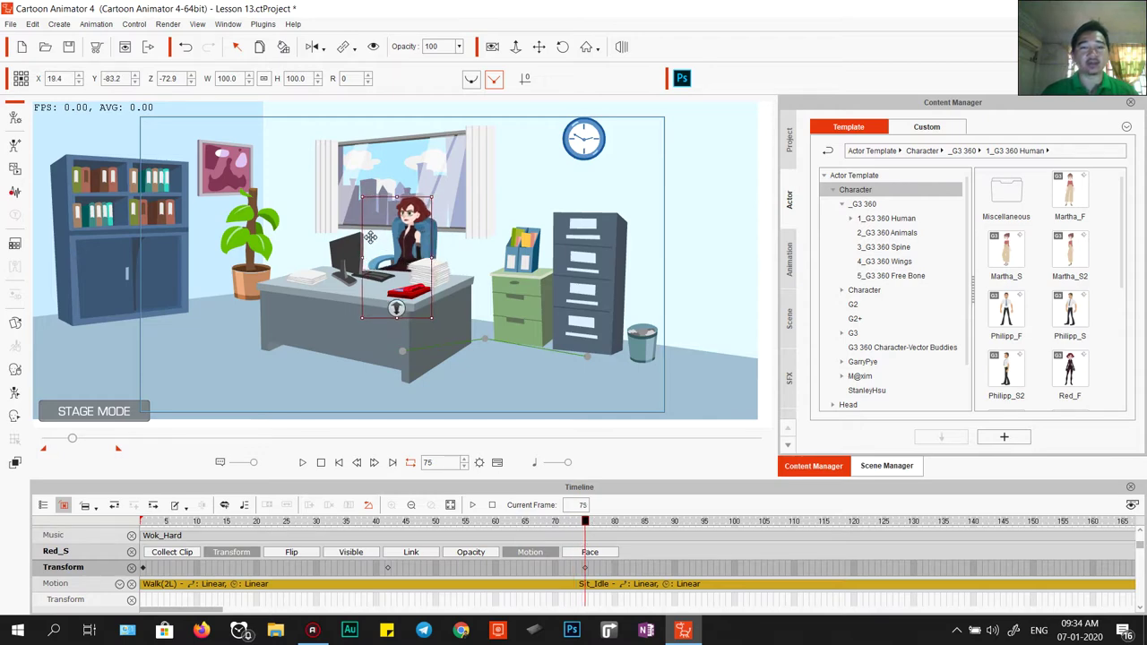
pyautogui.moveTo(584, 529); pyautogui.dragTo(126, 534)
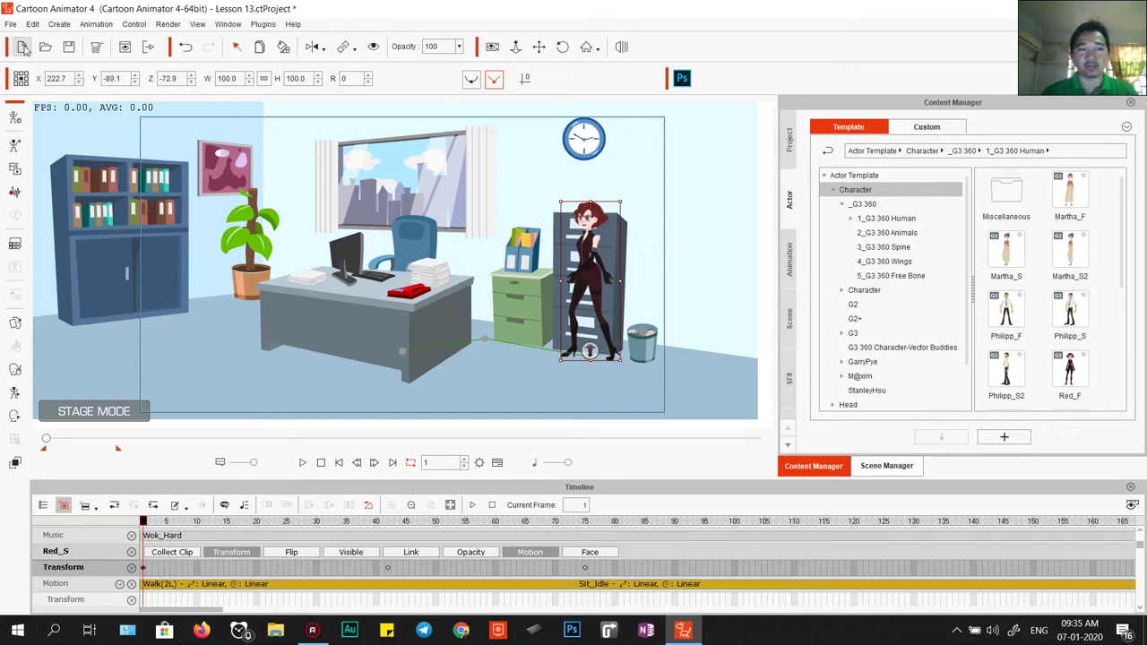
pyautogui.hotkey('ctrl', 'shift', 's')
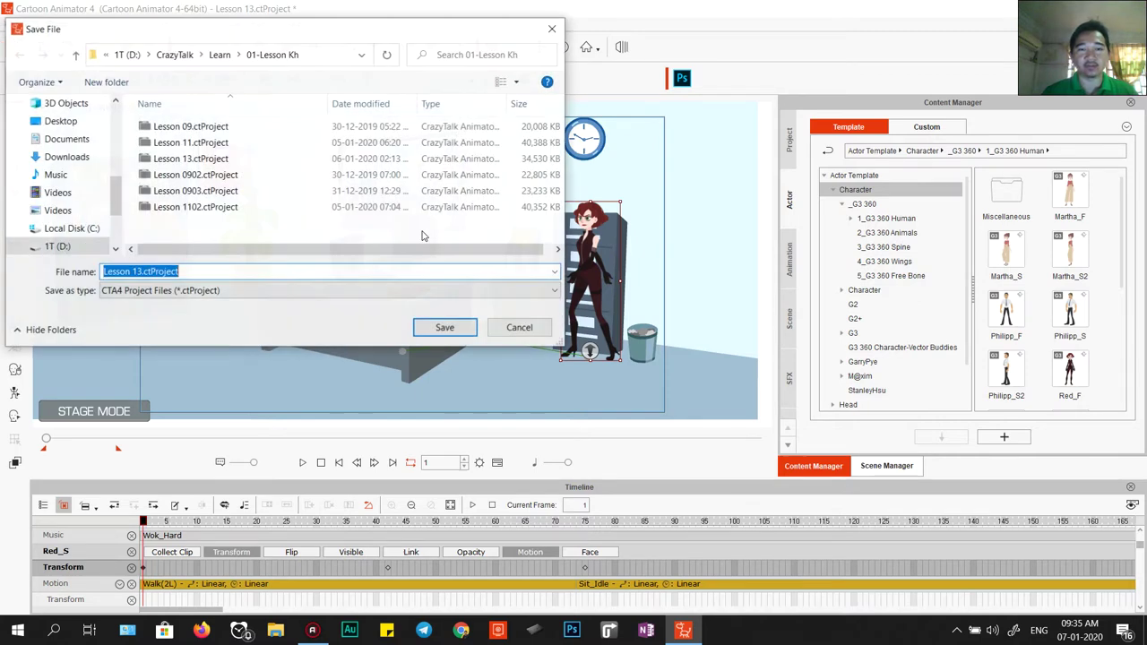
pyautogui.click(183, 159)
pyautogui.moveTo(216, 34); pyautogui.dragTo(272, 52)
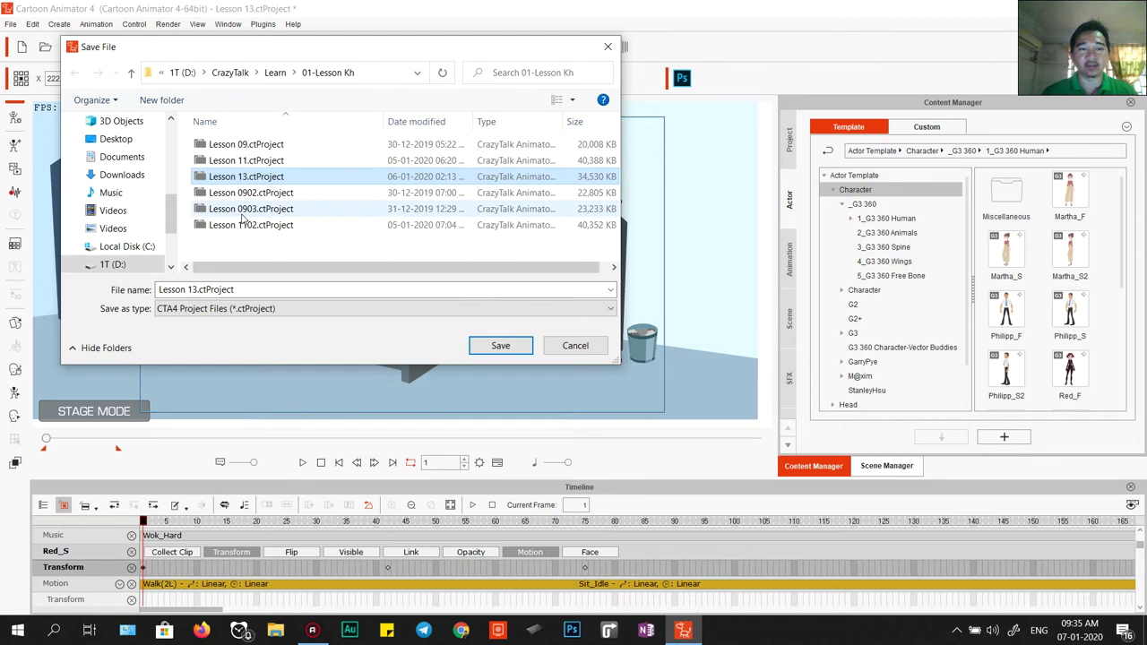
pyautogui.click(576, 346)
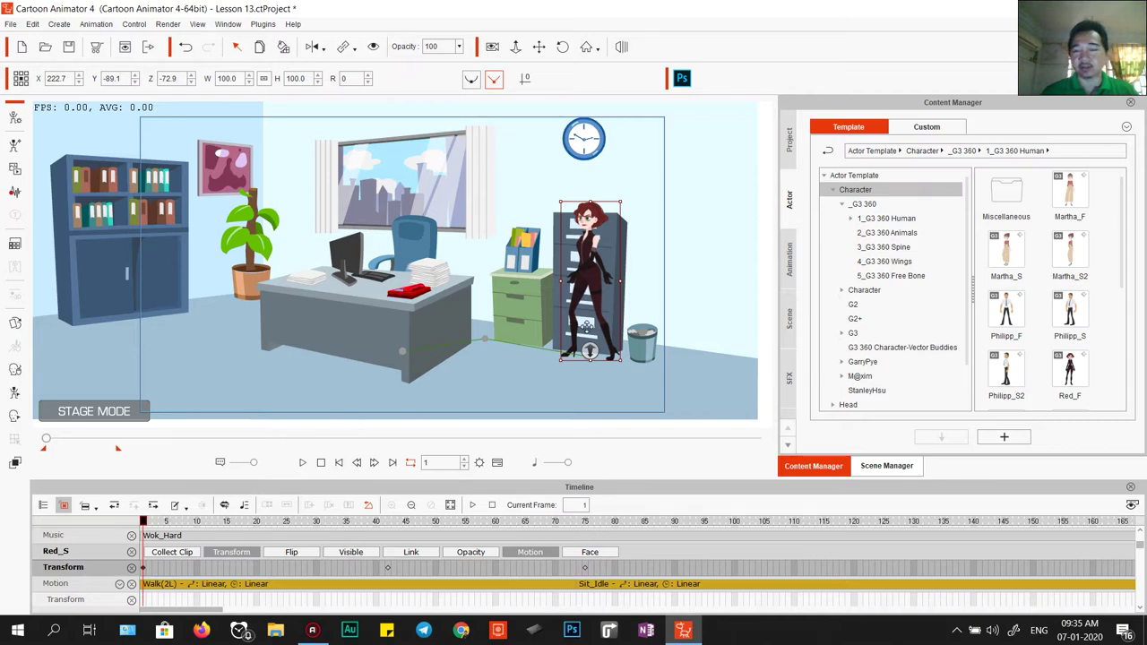
# Start a new project without saving the current one and look over the scene templates
pyautogui.click(20, 47)
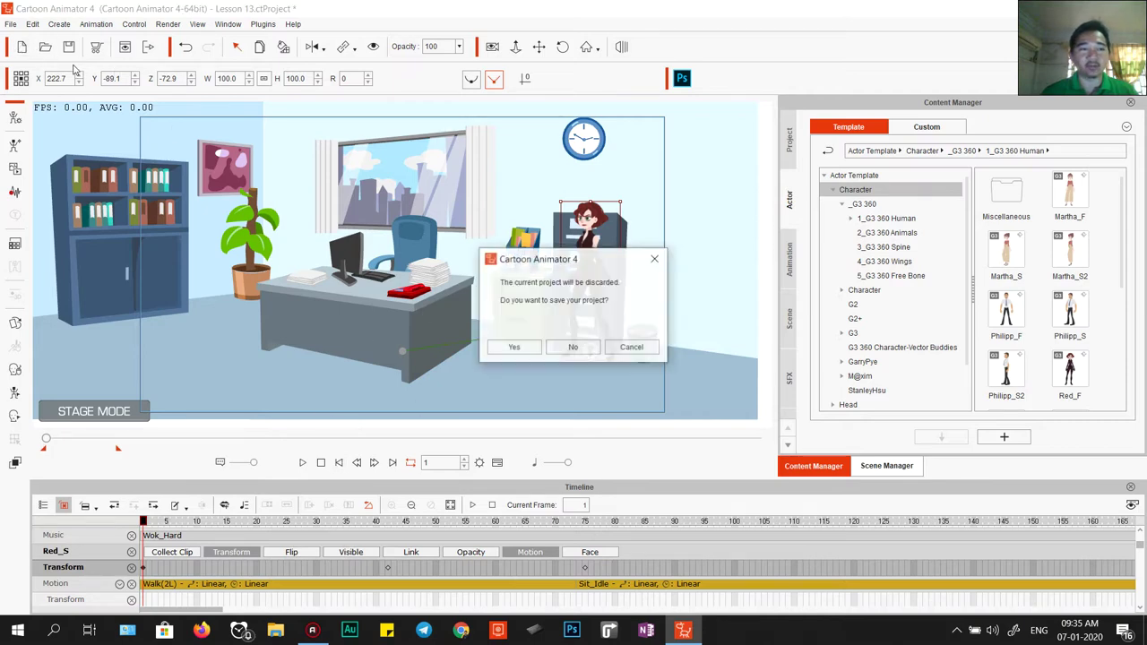
pyautogui.click(574, 345)
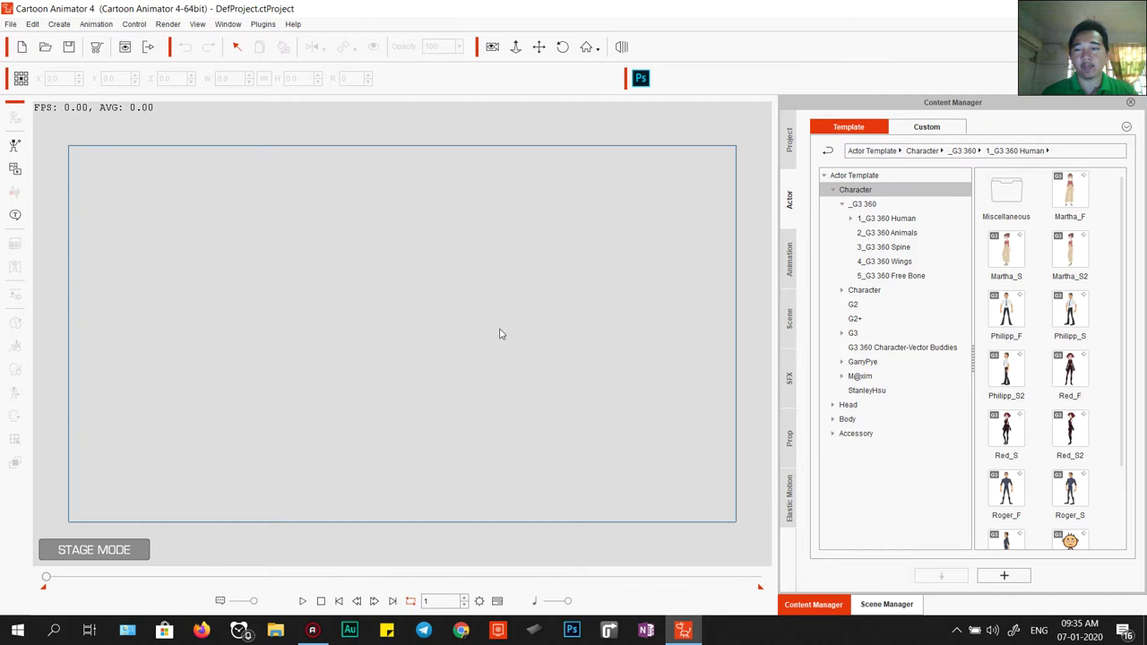
pyautogui.click(790, 319)
pyautogui.scroll(-2, 1022, 421)
pyautogui.scroll(2, 1022, 421)
pyautogui.scroll(-2, 1021, 421)
pyautogui.scroll(2, 1025, 419)
pyautogui.scroll(-2, 1067, 408)
pyautogui.scroll(2, 1057, 475)
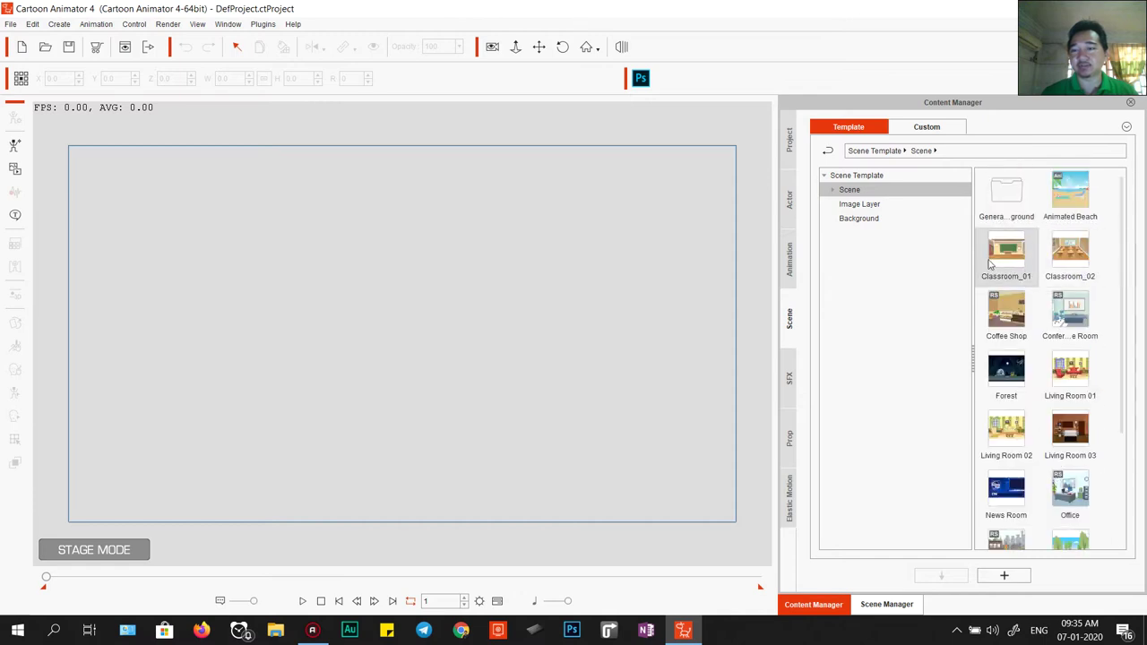
# Look through the custom scene folders from Car Interior down to Subway Interior for a suitable background
pyautogui.click(923, 127)
pyautogui.click(833, 192)
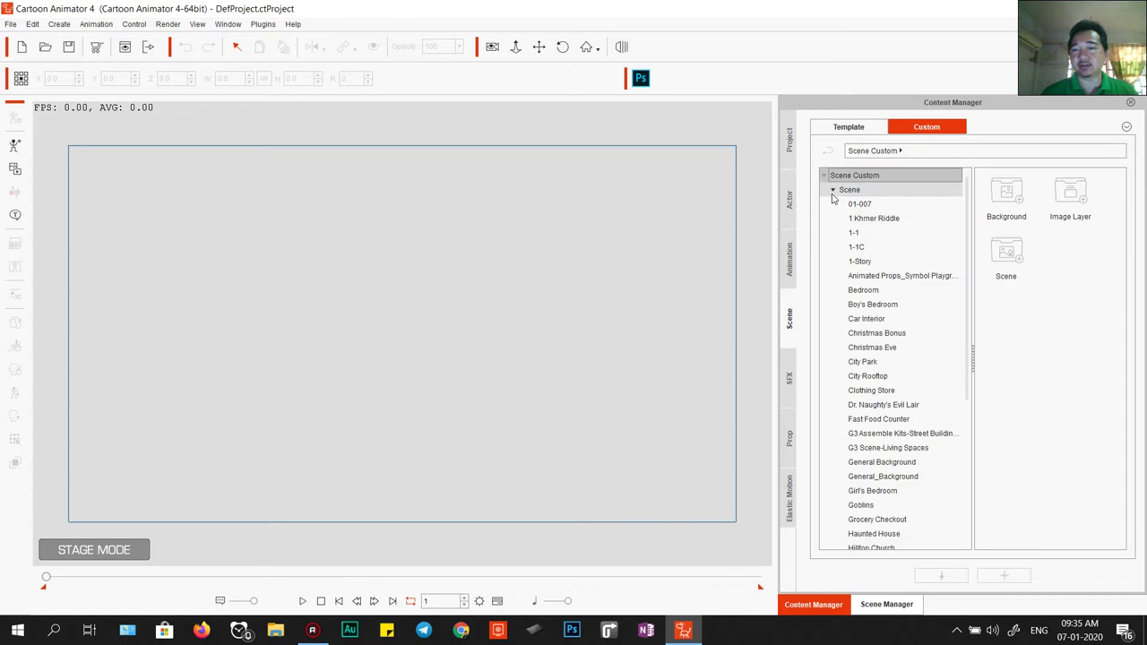
pyautogui.click(865, 319)
pyautogui.click(869, 375)
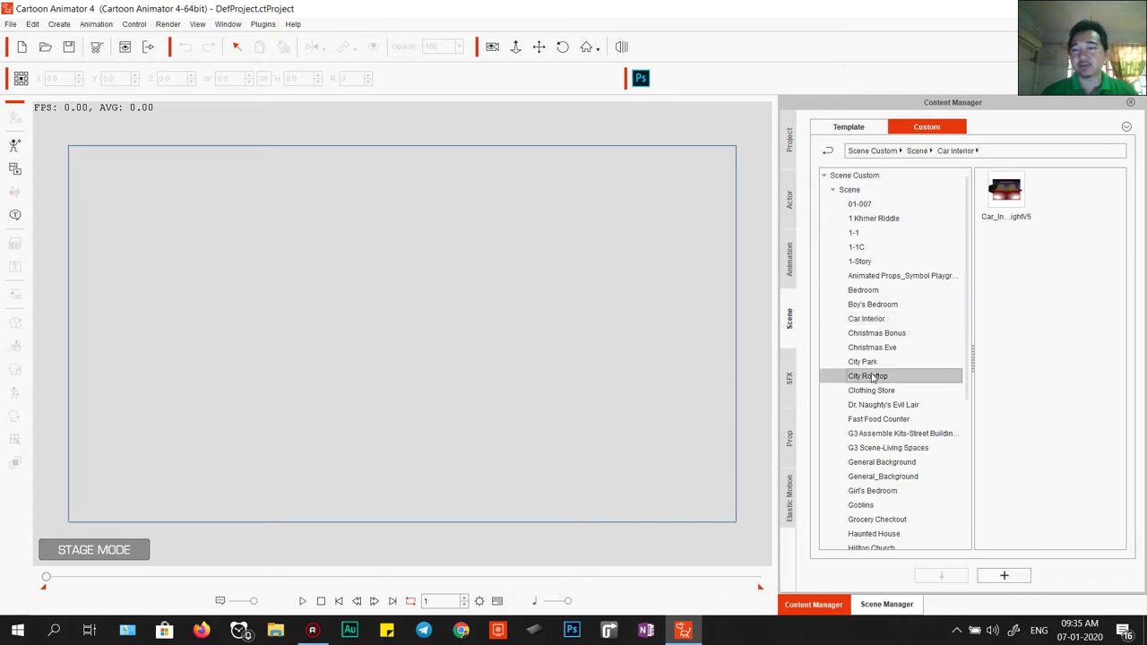
pyautogui.click(871, 362)
pyautogui.scroll(-3, 871, 363)
pyautogui.click(873, 362)
pyautogui.scroll(-1, 874, 363)
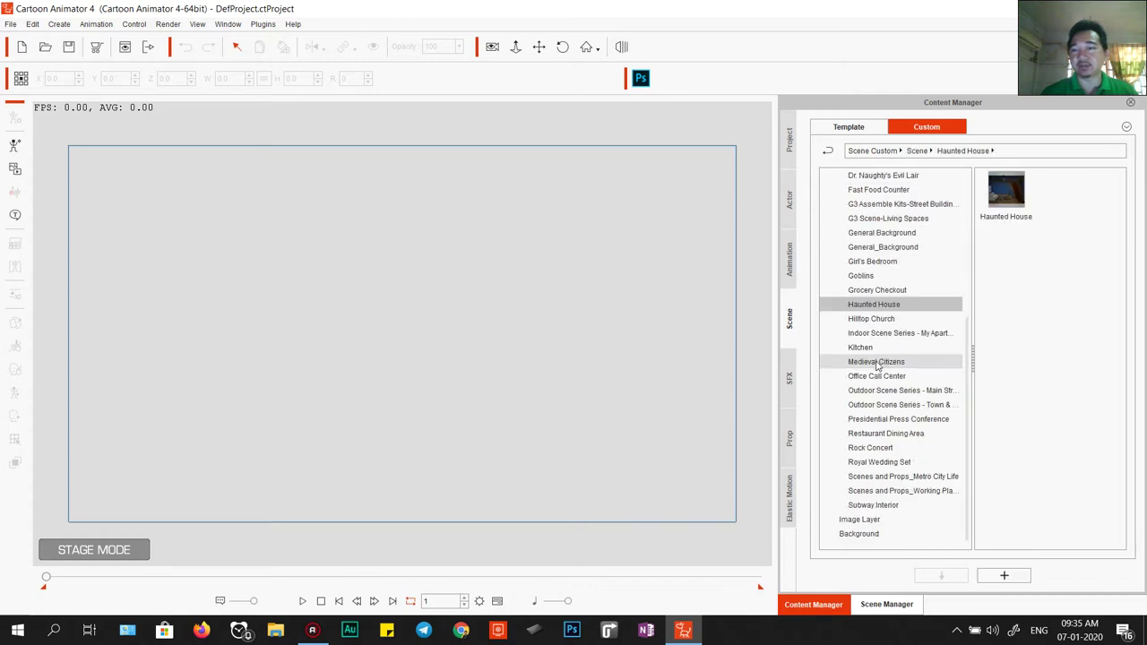
pyautogui.click(876, 364)
pyautogui.click(884, 392)
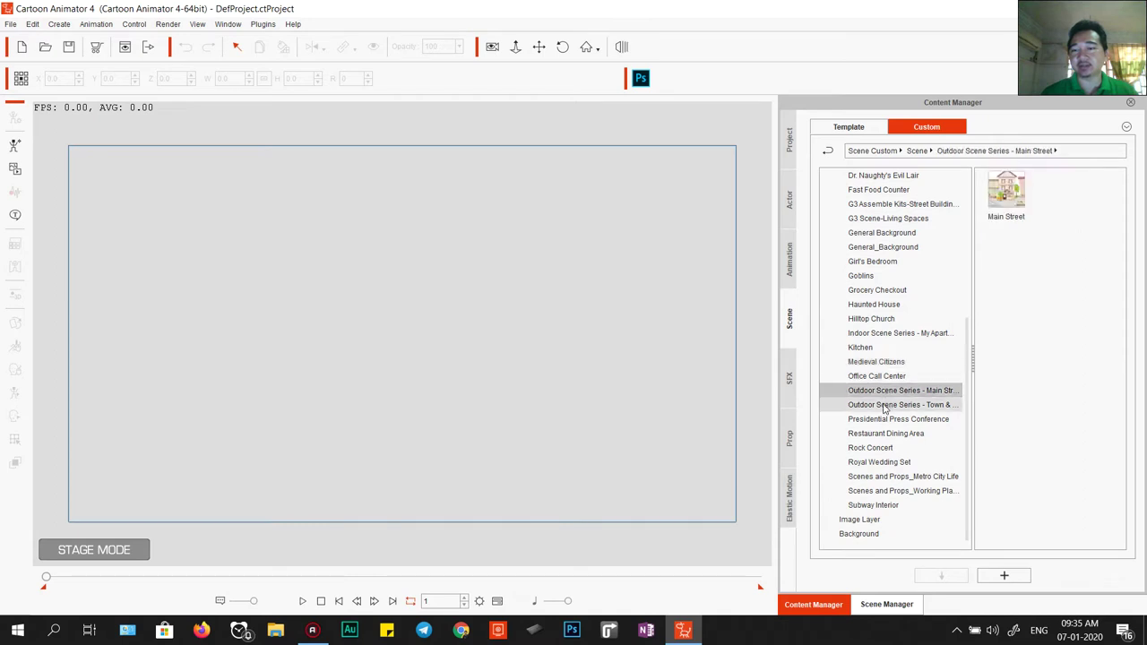
pyautogui.click(884, 406)
pyautogui.click(884, 417)
pyautogui.click(884, 432)
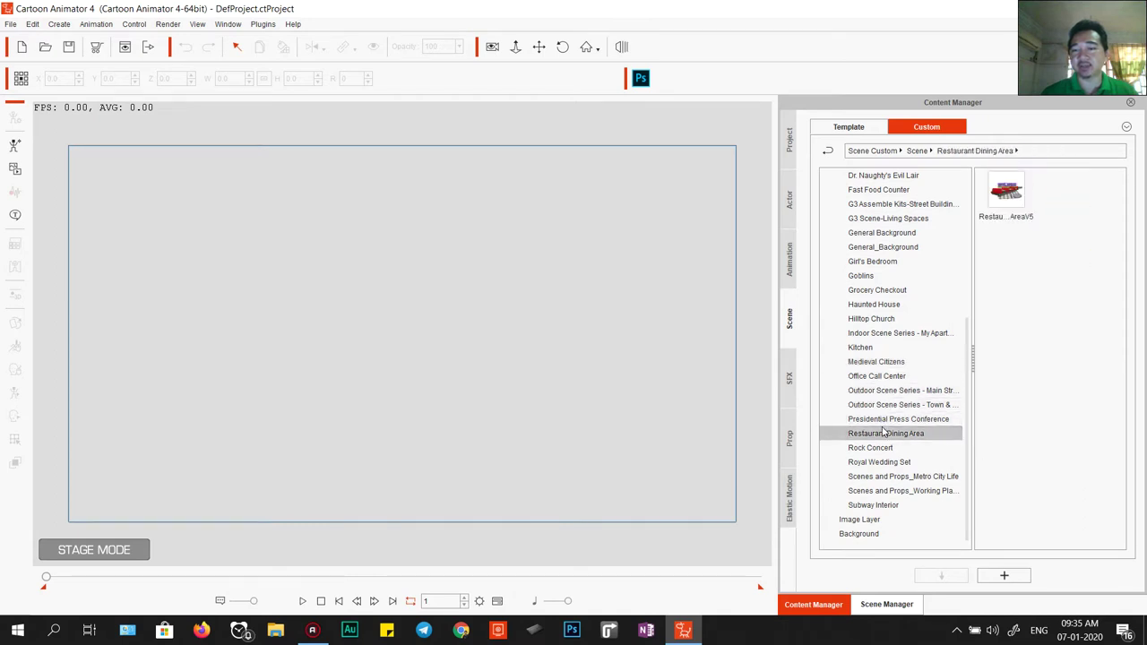
pyautogui.click(878, 461)
pyautogui.click(877, 476)
pyautogui.click(876, 504)
pyautogui.scroll(5, 878, 367)
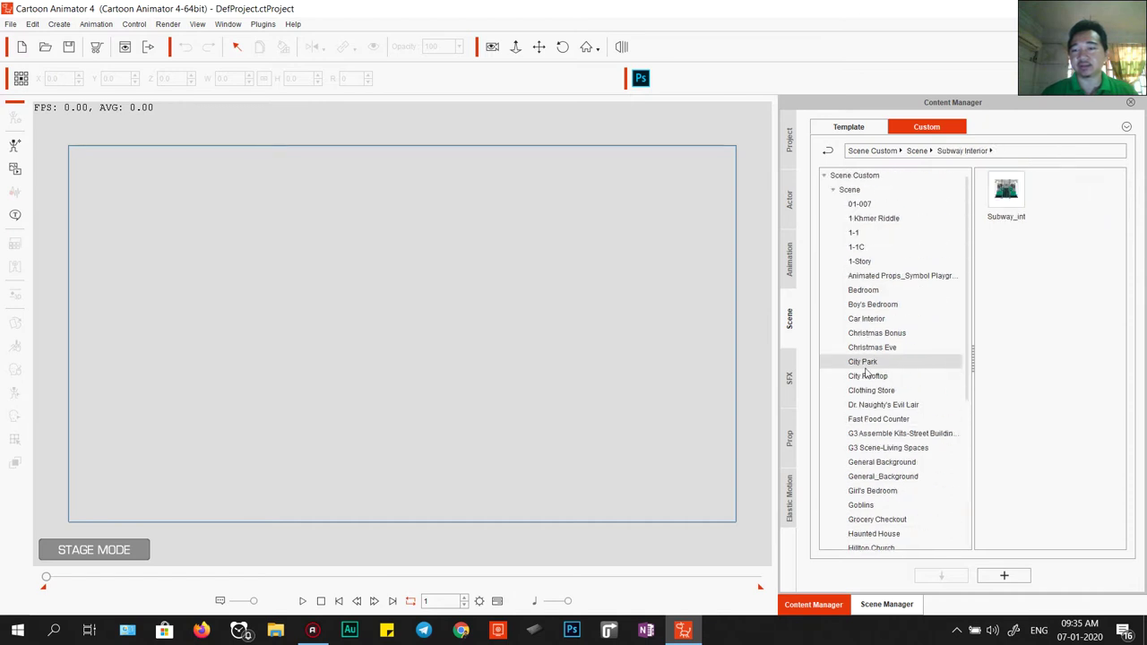
# Examine the custom scenes in the Bedroom, Car Interior, Christmas Bonus, City Park and Clothing Store folders
pyautogui.click(867, 289)
pyautogui.click(867, 276)
pyautogui.click(865, 319)
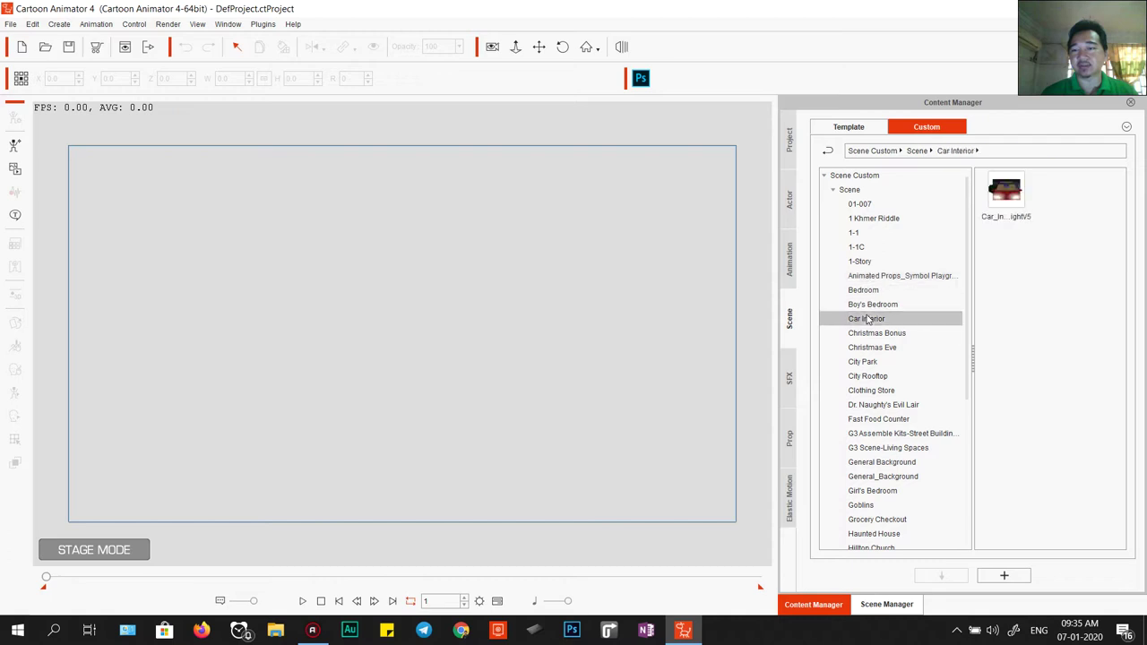
pyautogui.click(869, 292)
pyautogui.click(871, 333)
pyautogui.click(870, 361)
pyautogui.click(874, 390)
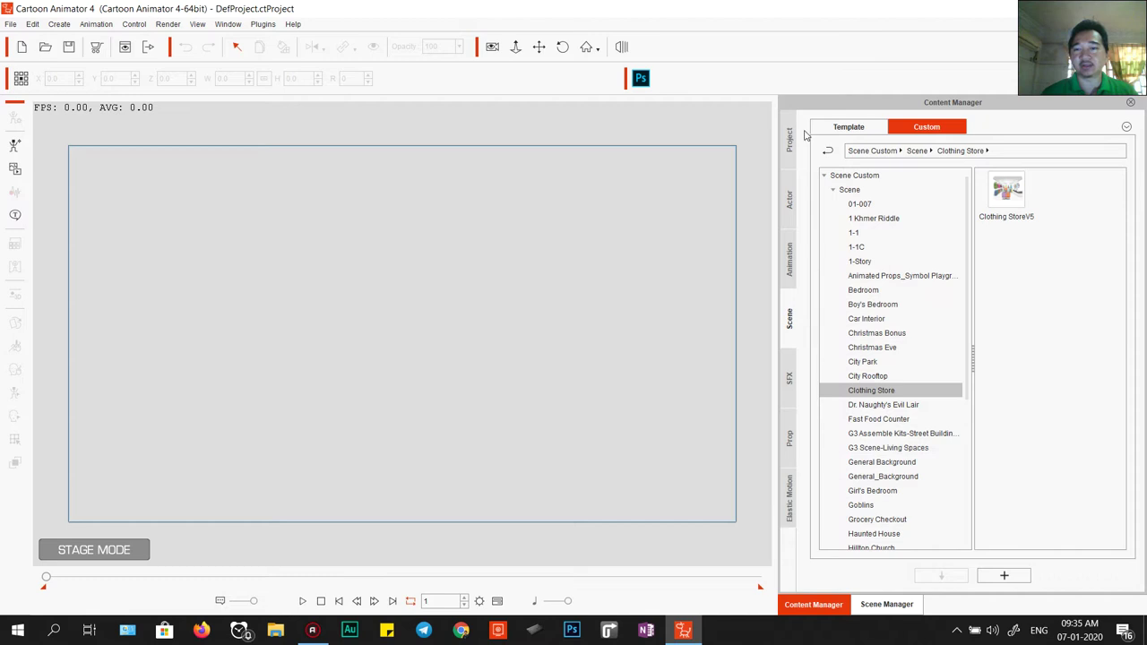
# Add the Office scene template to the empty project
pyautogui.click(830, 129)
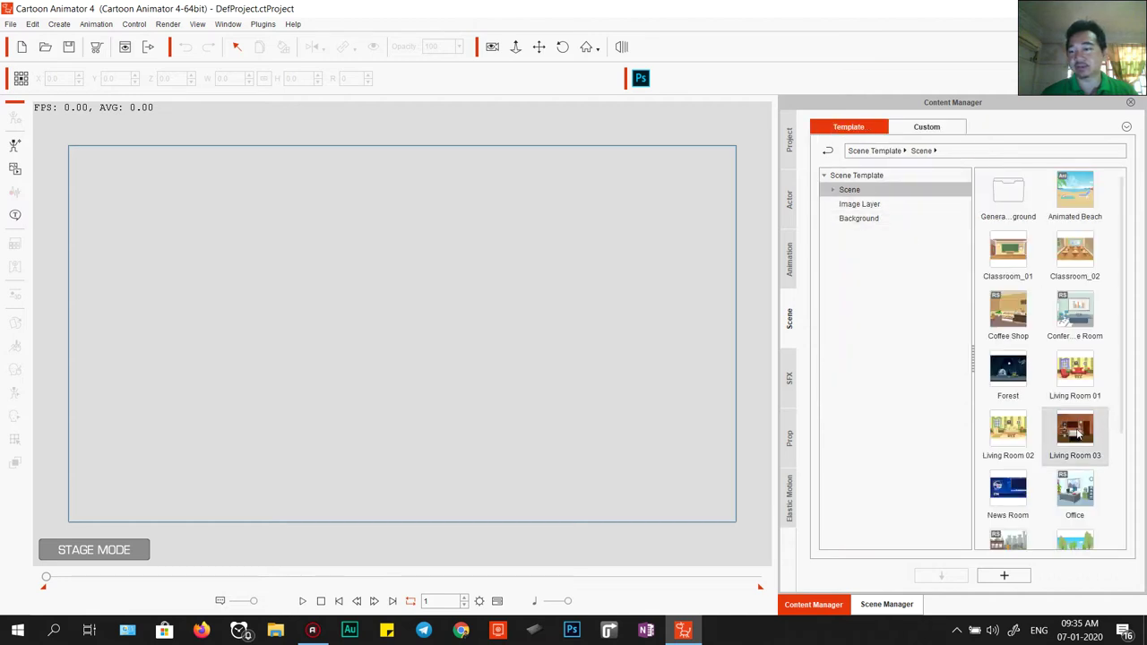
pyautogui.scroll(-3, 1076, 412)
pyautogui.doubleClick(1081, 338)
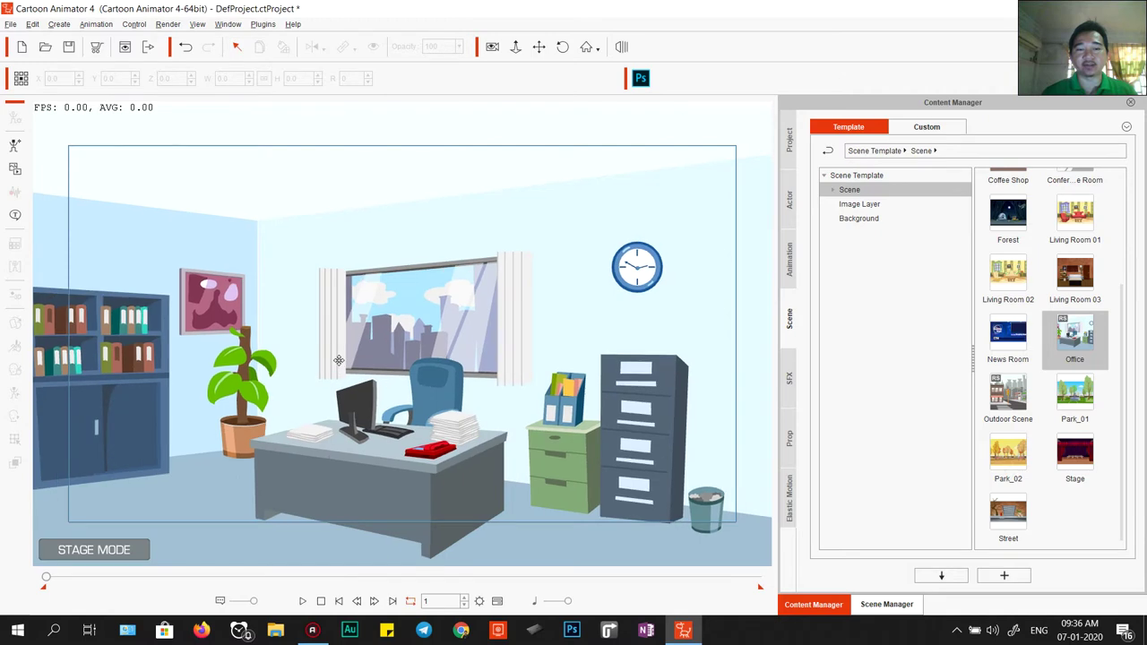
# Add the Red_S character template to the office scene
pyautogui.click(789, 199)
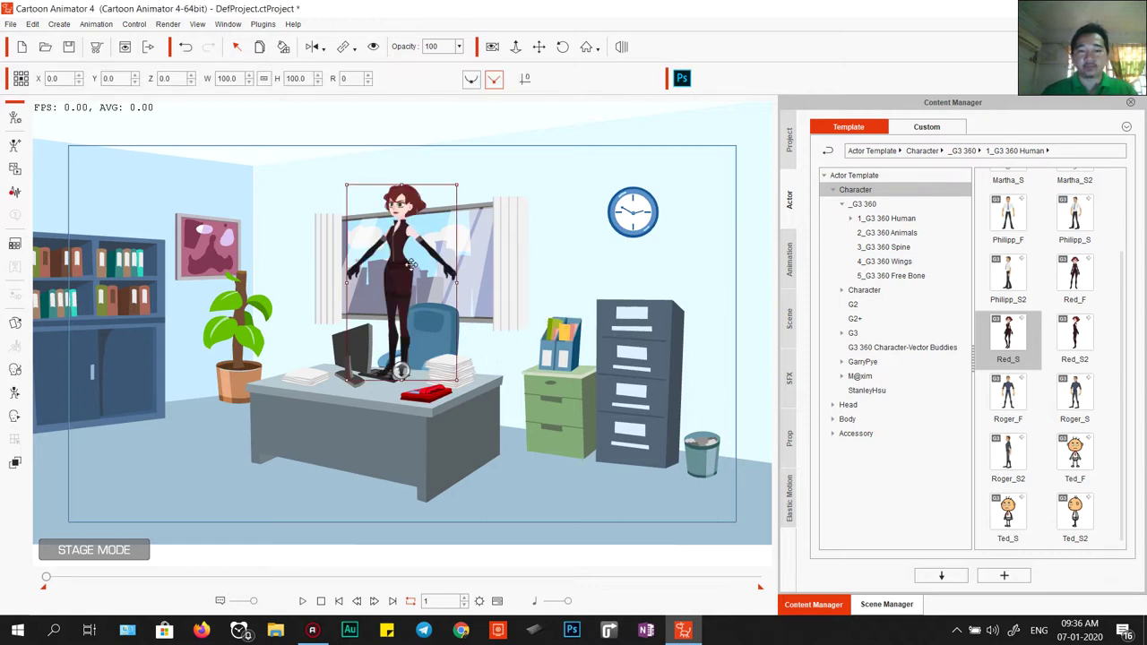
# Show the timeline, set Red_S's depth to Z -63, and stand her by the trash bin at X 321.4, Y -108
pyautogui.moveTo(398, 254); pyautogui.dragTo(727, 362)
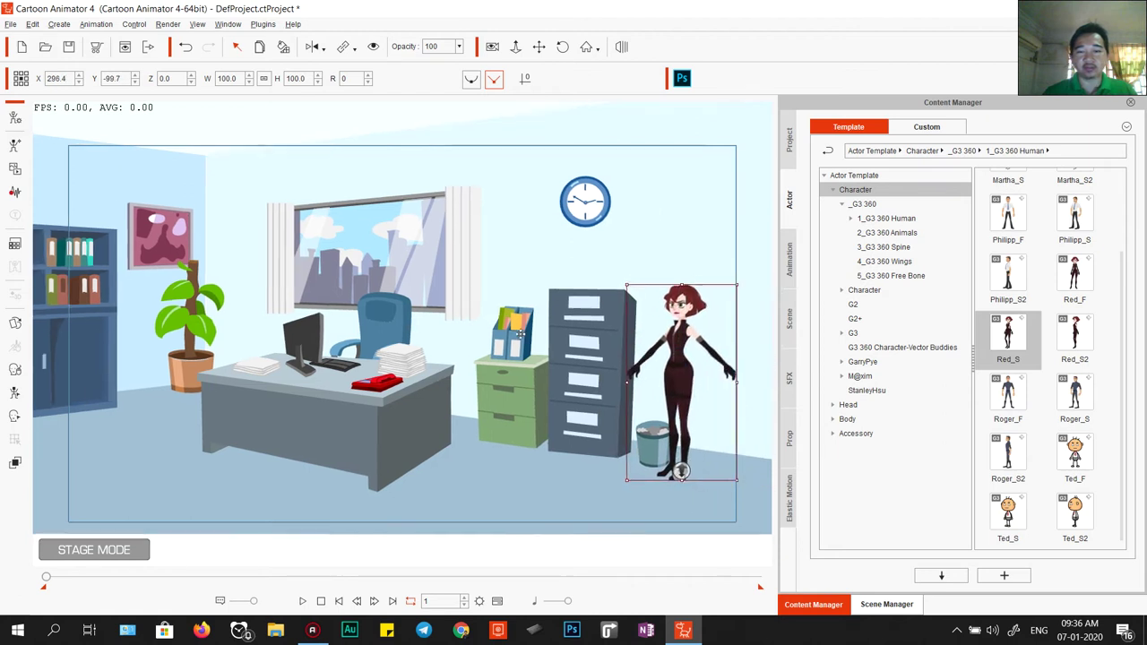
pyautogui.moveTo(647, 363); pyautogui.dragTo(371, 381)
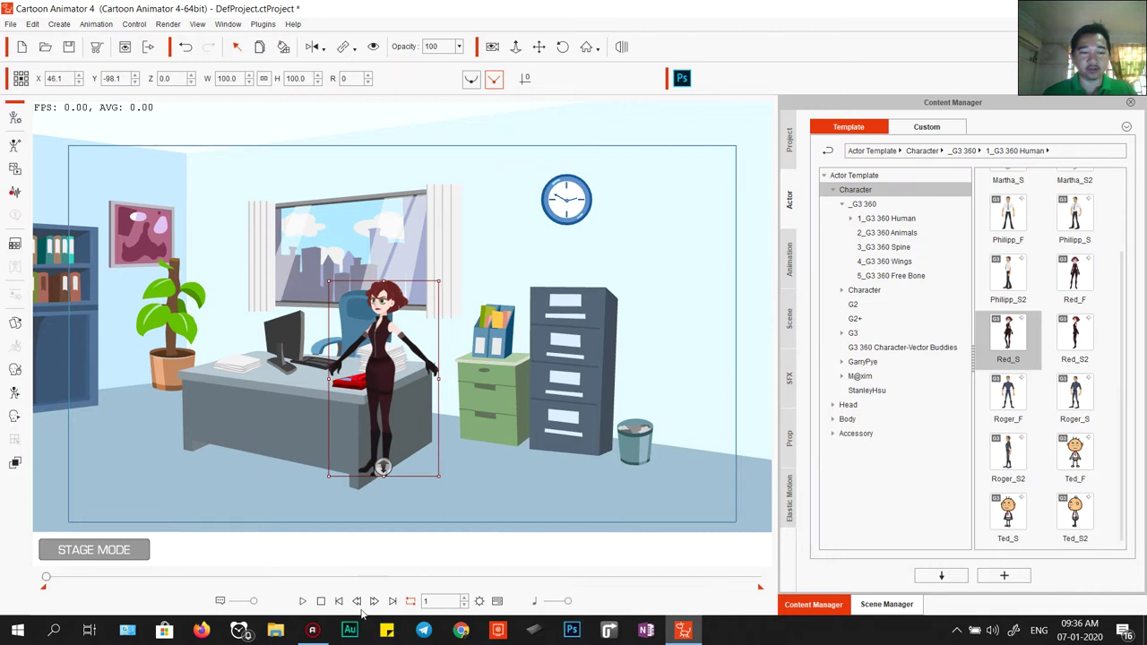
pyautogui.click(497, 602)
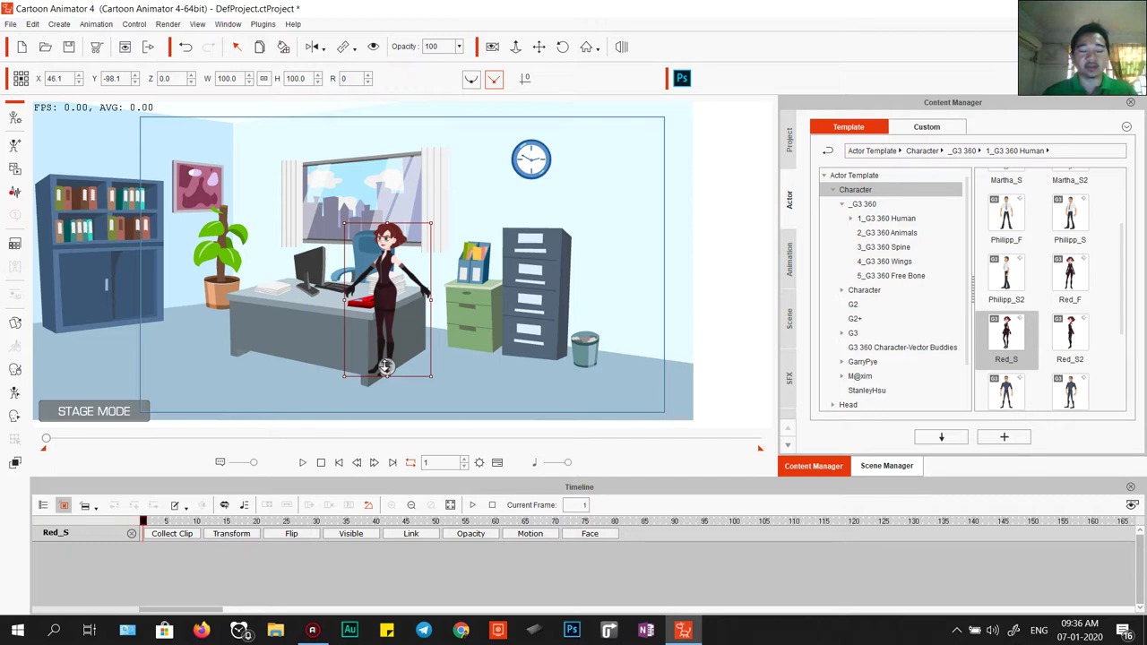
pyautogui.moveTo(385, 364); pyautogui.dragTo(388, 360)
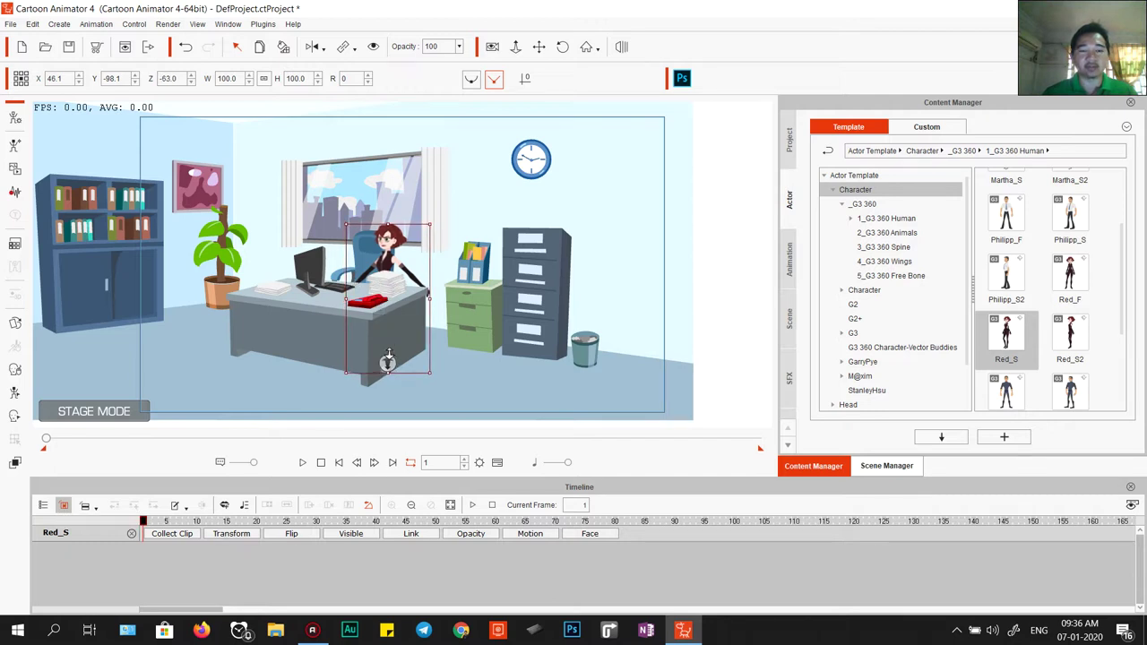
pyautogui.moveTo(376, 255); pyautogui.dragTo(623, 262)
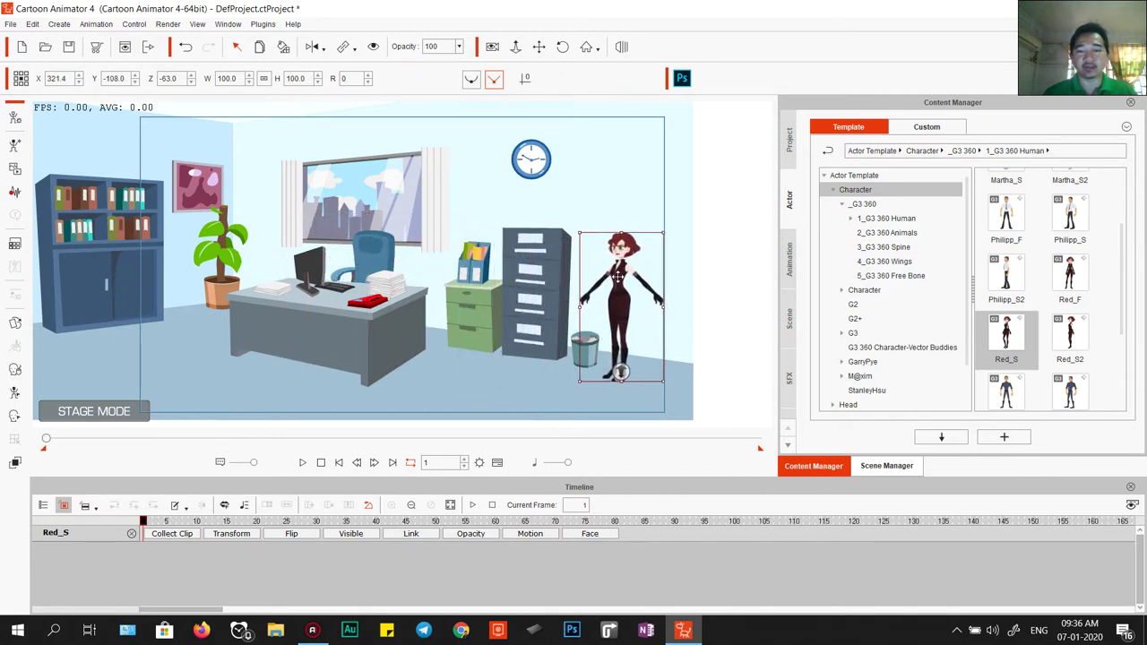
# Apply the Walk(2L) action to Red_S from frame 1 and play it through to frame 73
pyautogui.rightClick(619, 276)
pyautogui.moveTo(681, 291)
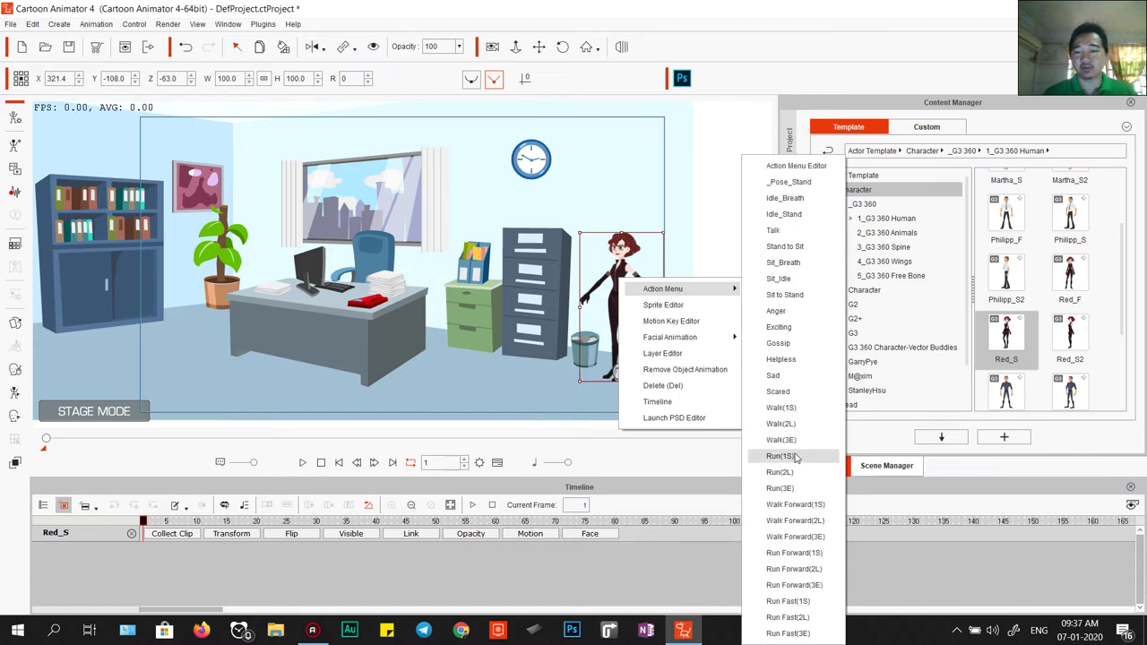
pyautogui.click(791, 426)
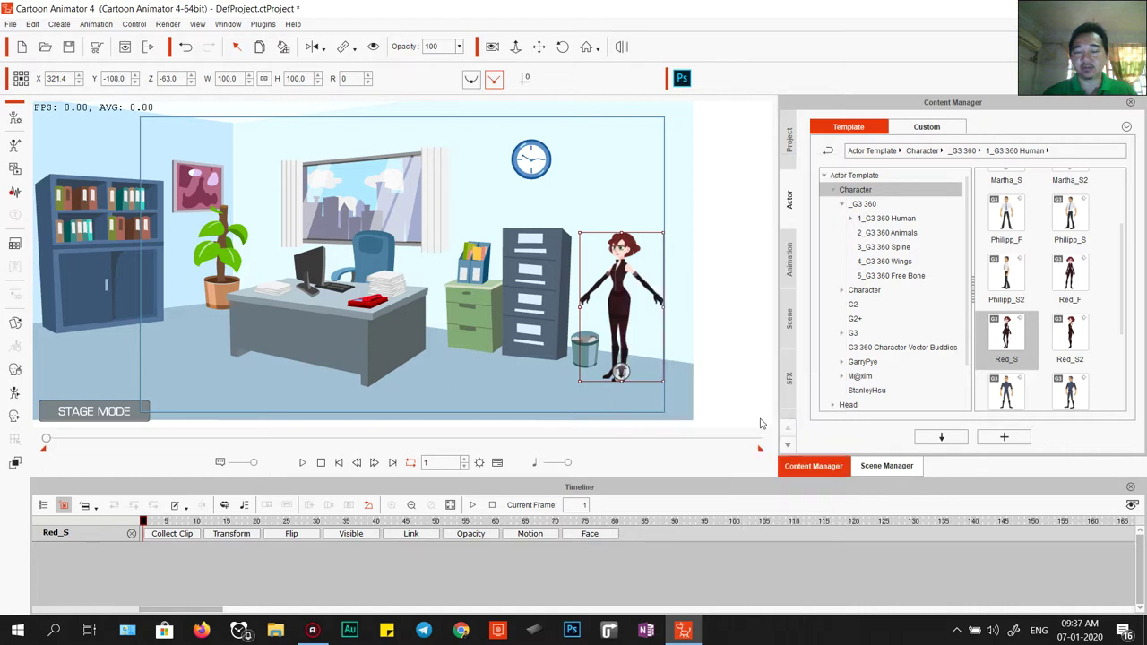
pyautogui.press('space')
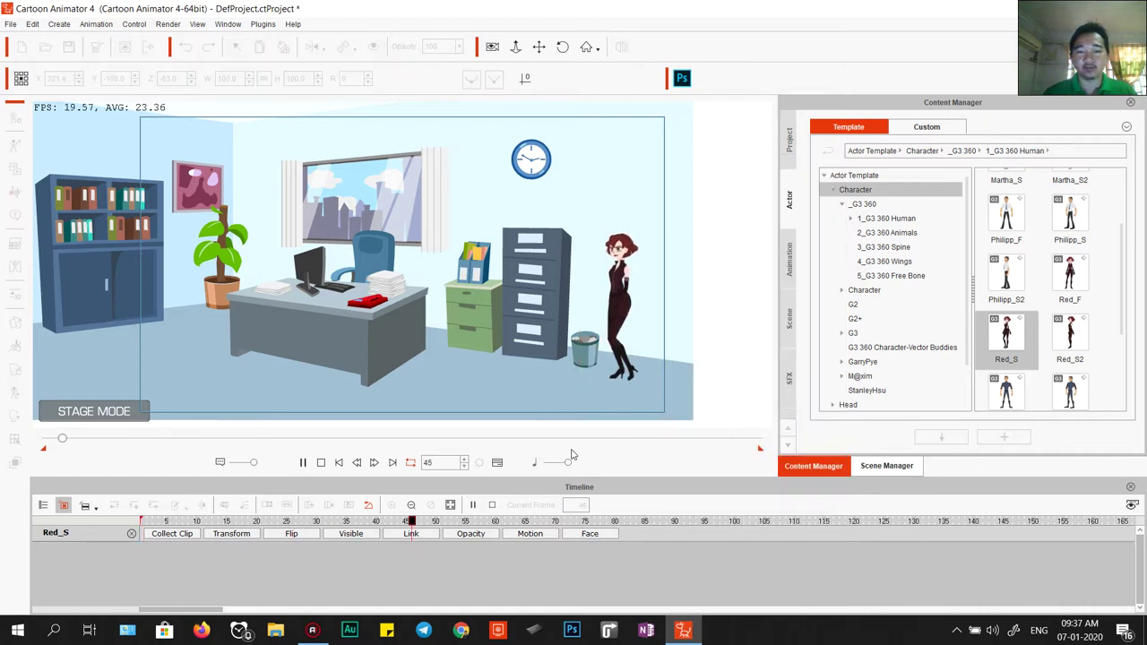
pyautogui.press('space')
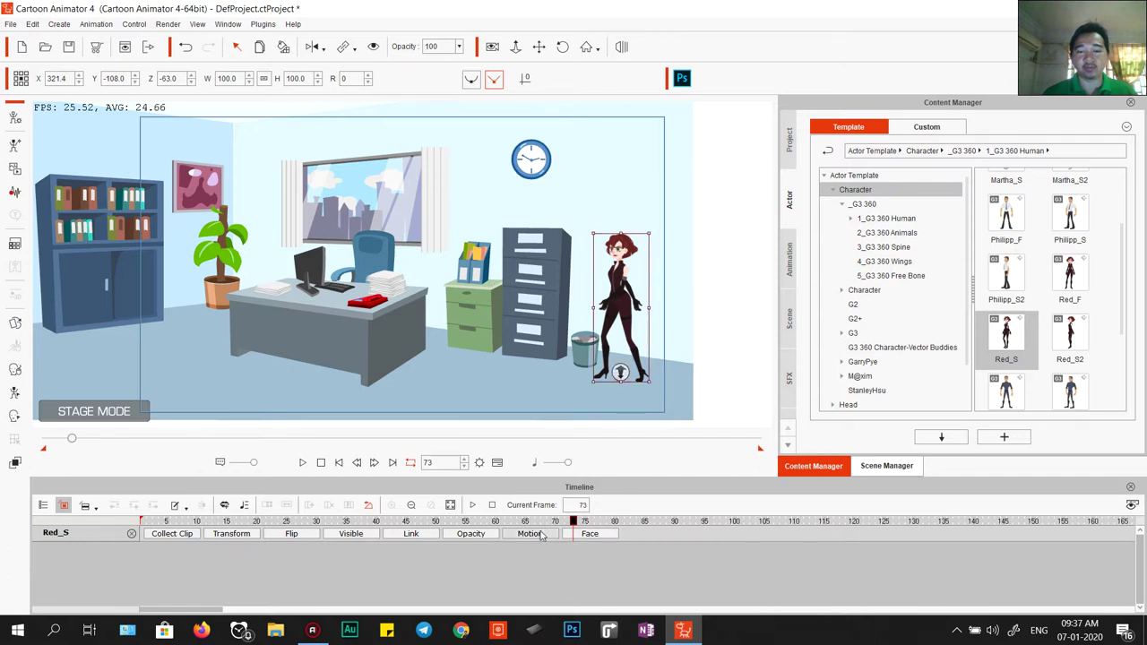
# Show Red_S's Motion track, move her behind the desk to X 25.7, Y -90.4 at frame 73, and preview the walk
pyautogui.click(538, 534)
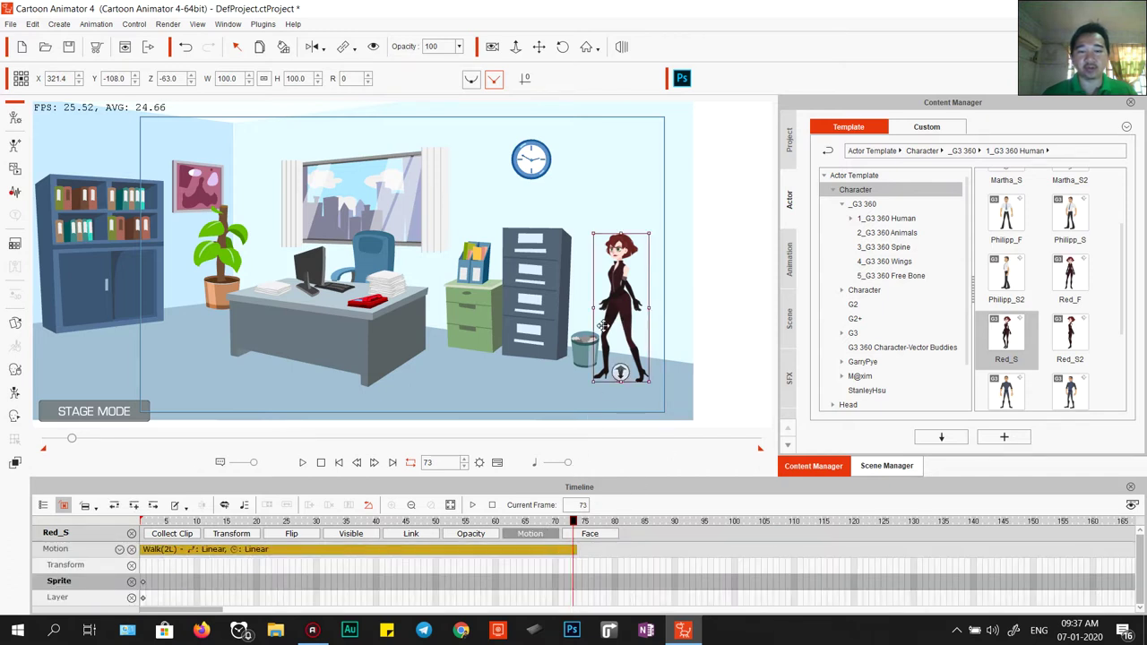
pyautogui.moveTo(611, 303); pyautogui.dragTo(364, 288)
pyautogui.click(337, 463)
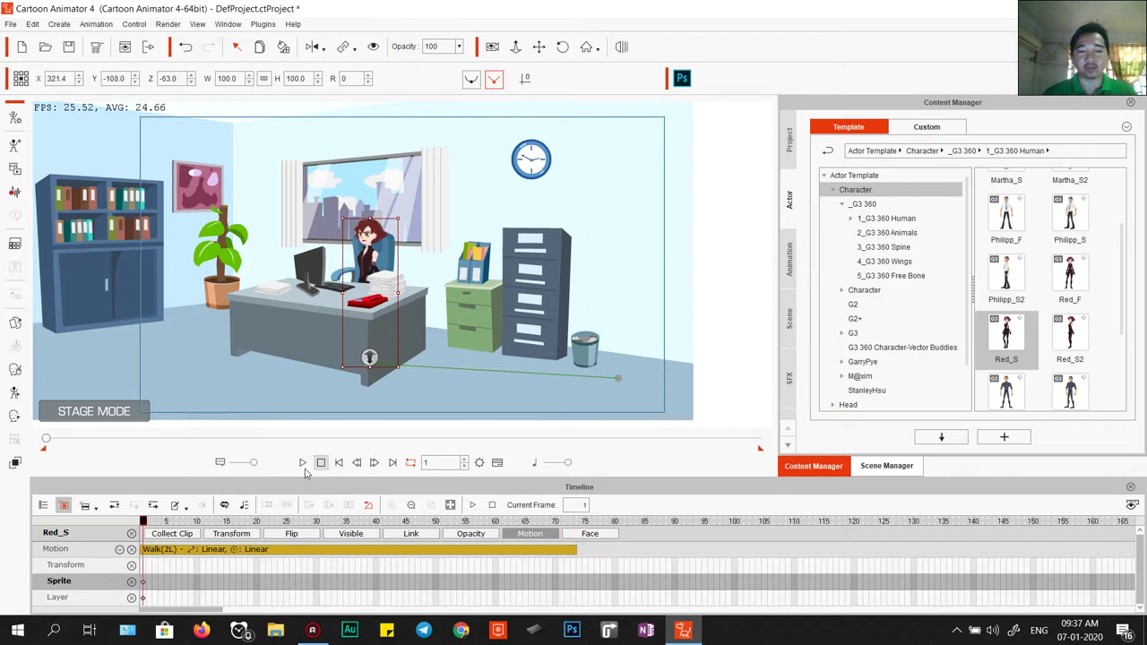
pyautogui.click(303, 462)
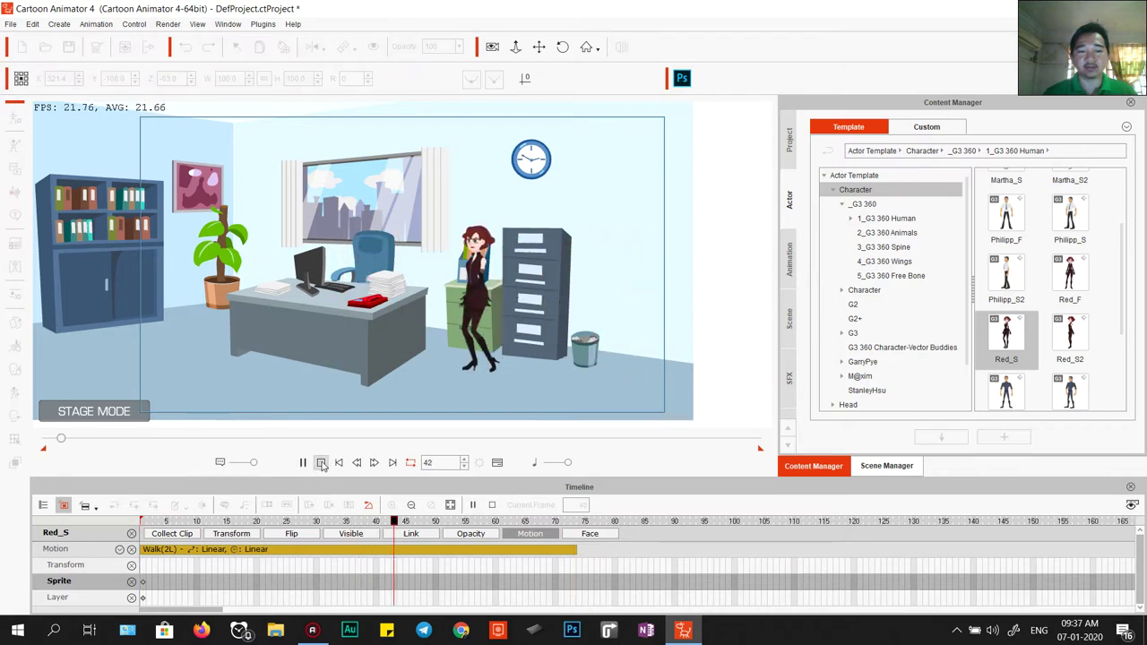
pyautogui.click(337, 463)
pyautogui.click(304, 464)
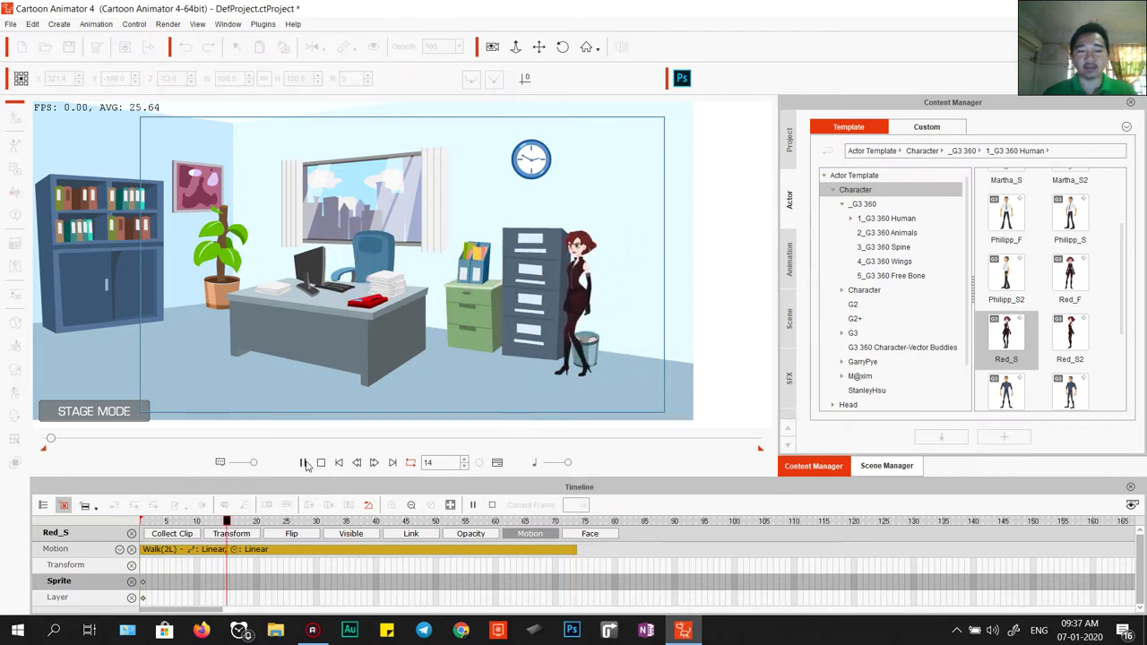
pyautogui.click(337, 462)
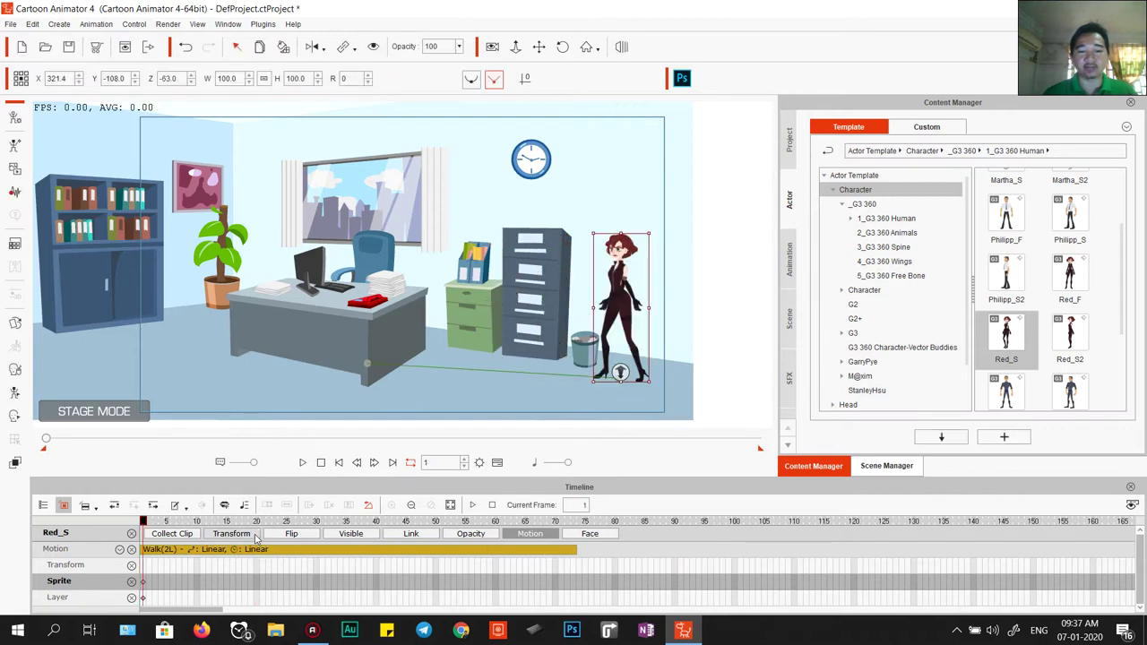
# Show Red_S's Transform track, go to its key at frame 73, and replay the walk from the start
pyautogui.click(231, 533)
pyautogui.click(573, 551)
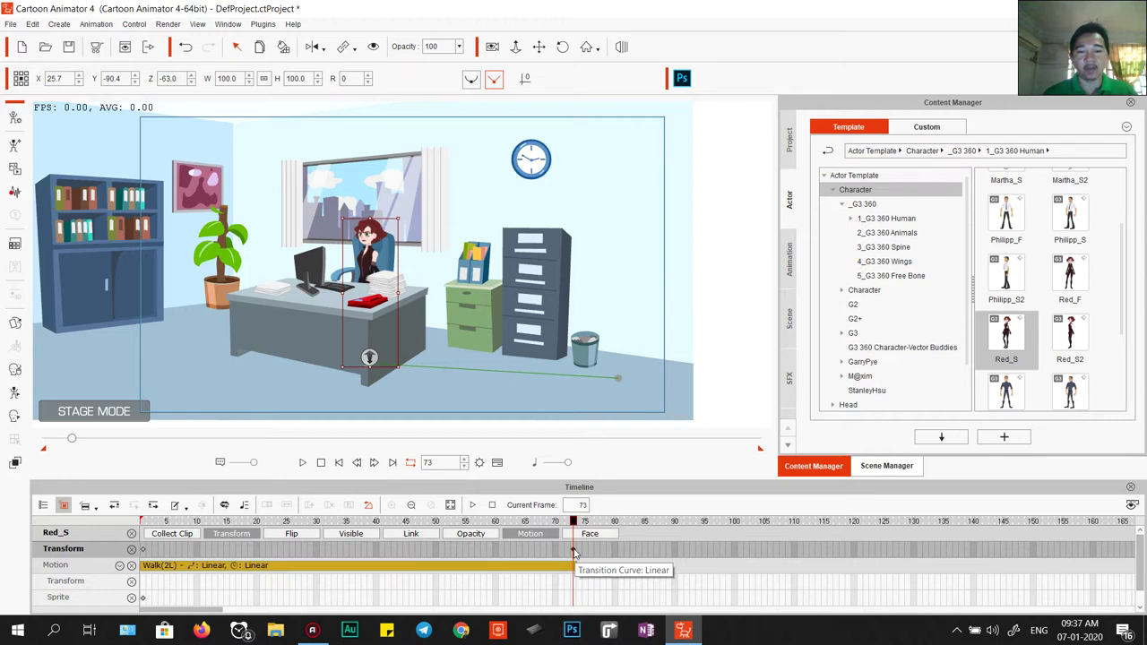
pyautogui.click(321, 462)
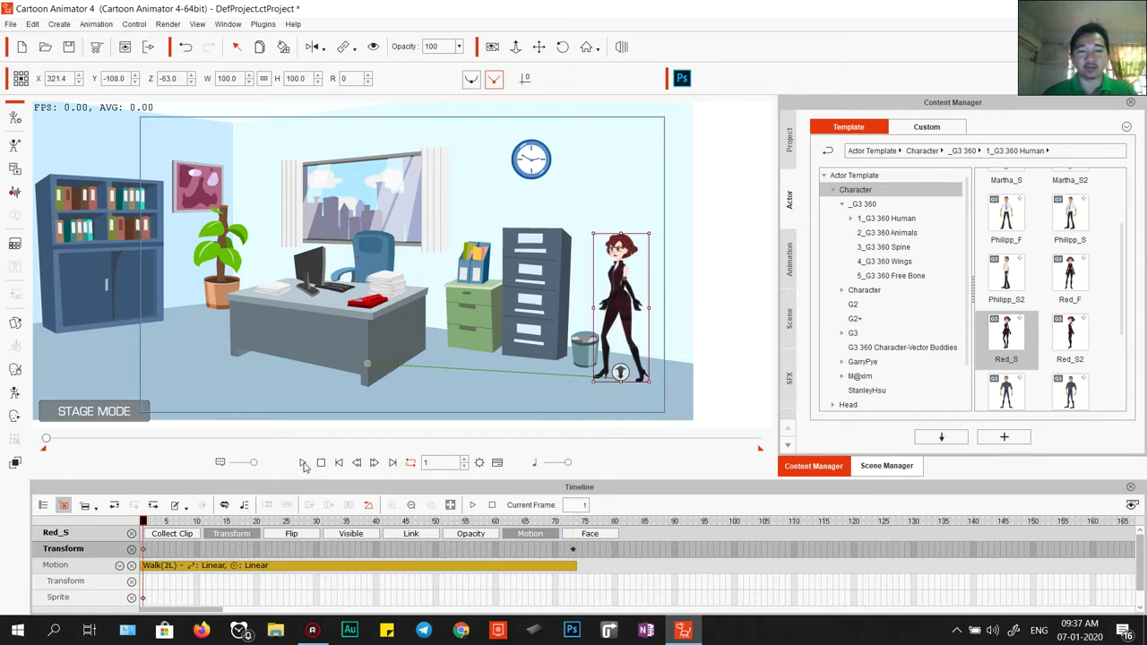
pyautogui.click(303, 462)
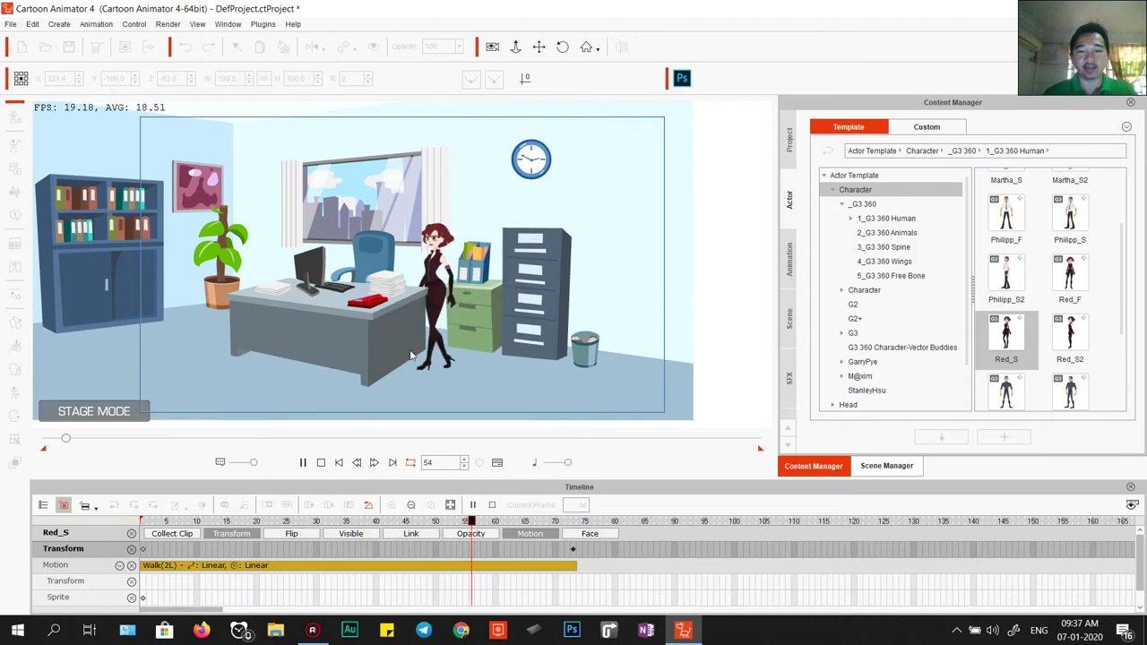
pyautogui.click(320, 462)
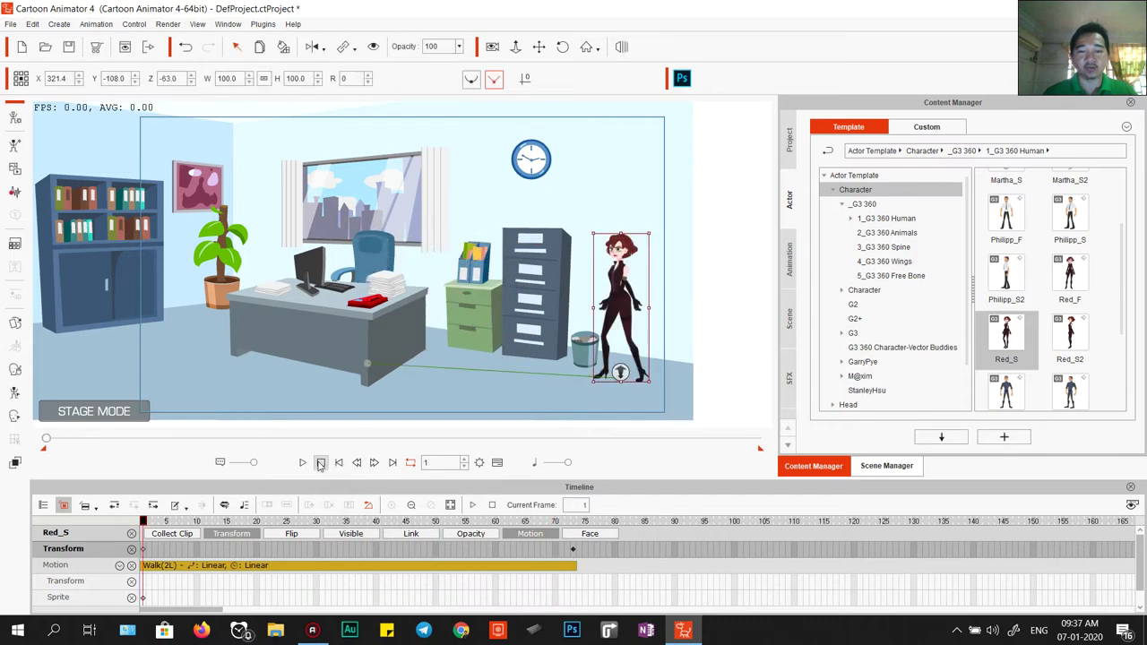
# Extend the Walk(2L) clip to frame 145, move the end transform key to frame 145, and preview the slower walk
pyautogui.moveTo(143, 524)
pyautogui.mouseDown()
pyautogui.moveTo(210, 528)
pyautogui.moveTo(143, 526)
pyautogui.mouseUp()
pyautogui.moveTo(575, 568); pyautogui.dragTo(625, 566)
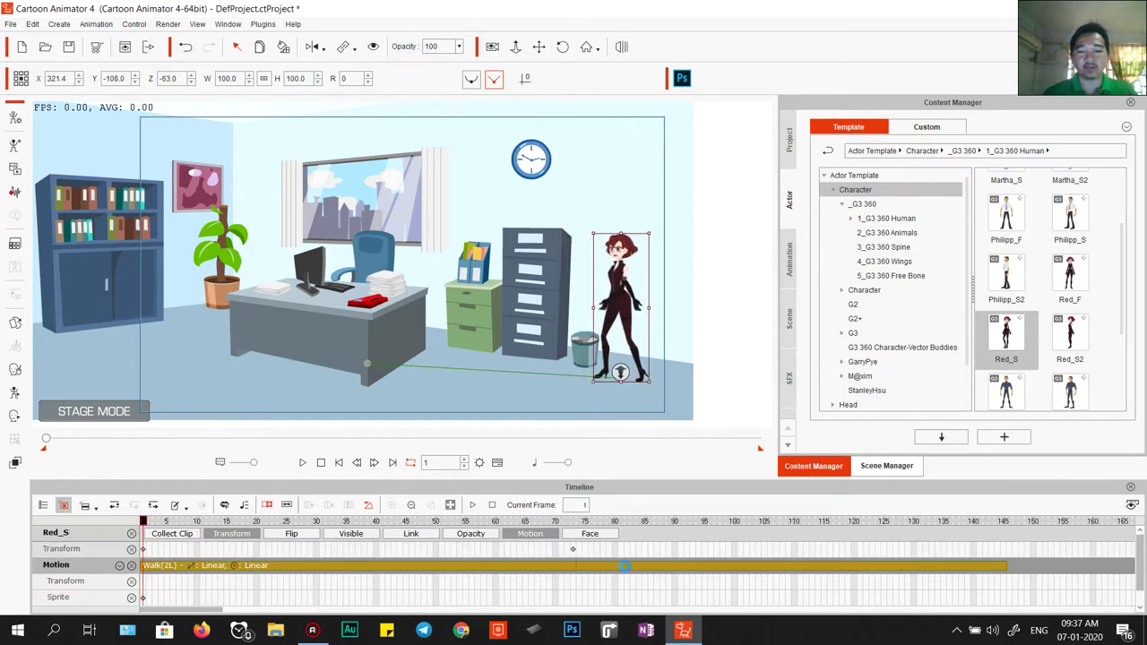
pyautogui.click(574, 553)
pyautogui.click(1001, 553)
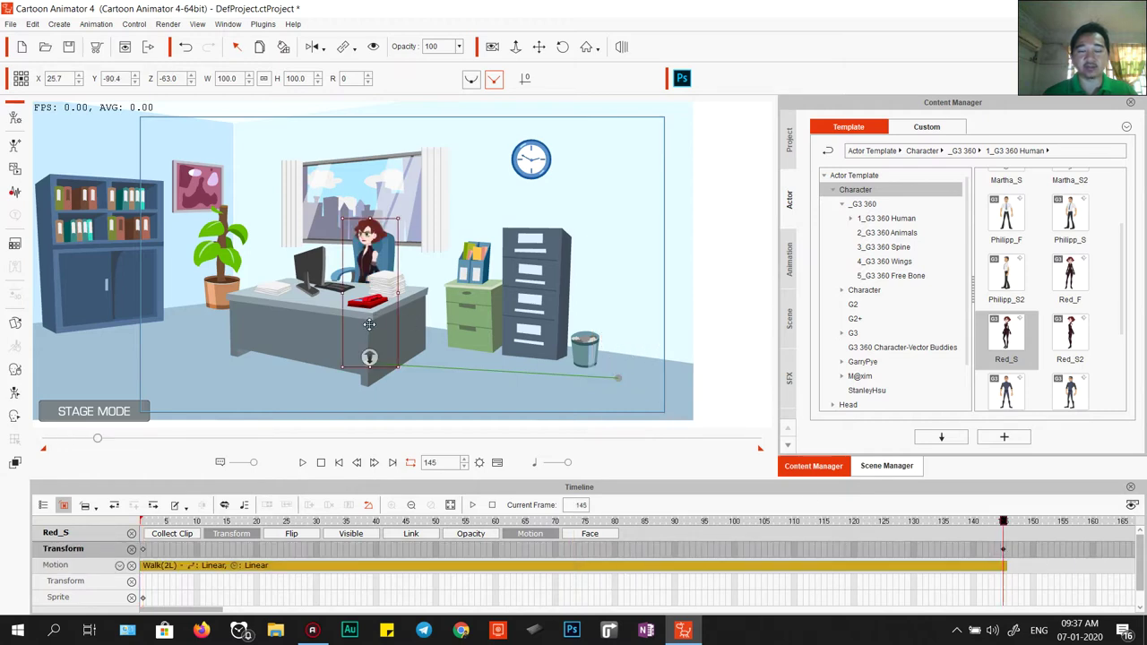
pyautogui.press('space')
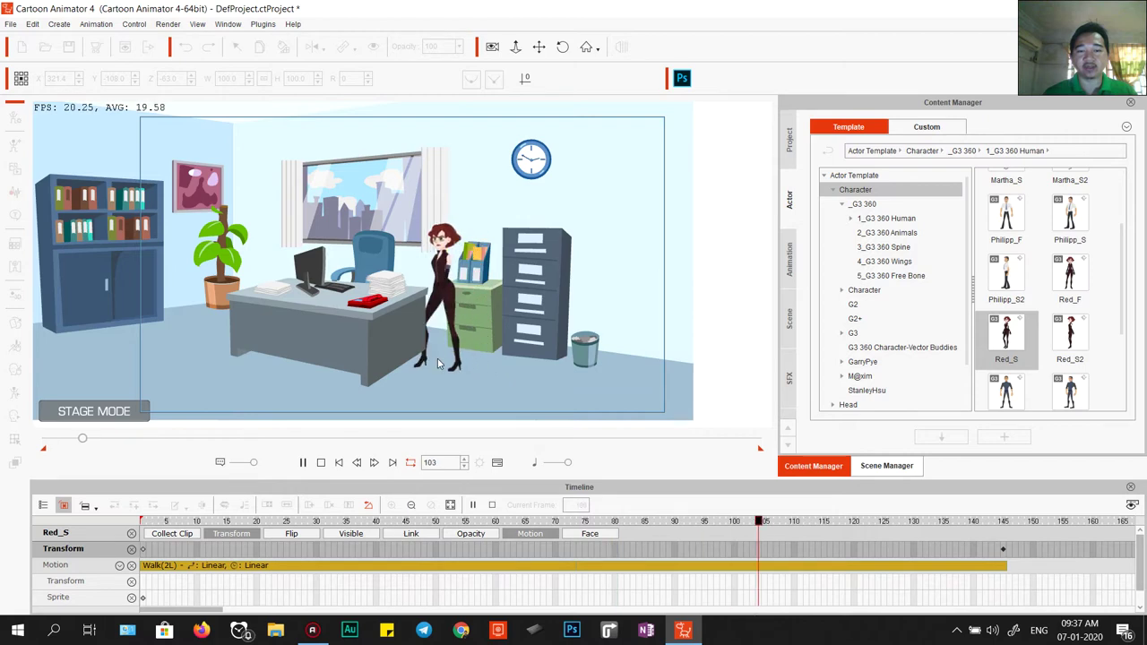
pyautogui.press('space')
# Bend the walking path around the desk corner with a transform key at frame 98, placing Red_S at X 112.6, Y -65.3
pyautogui.moveTo(834, 530); pyautogui.dragTo(722, 535)
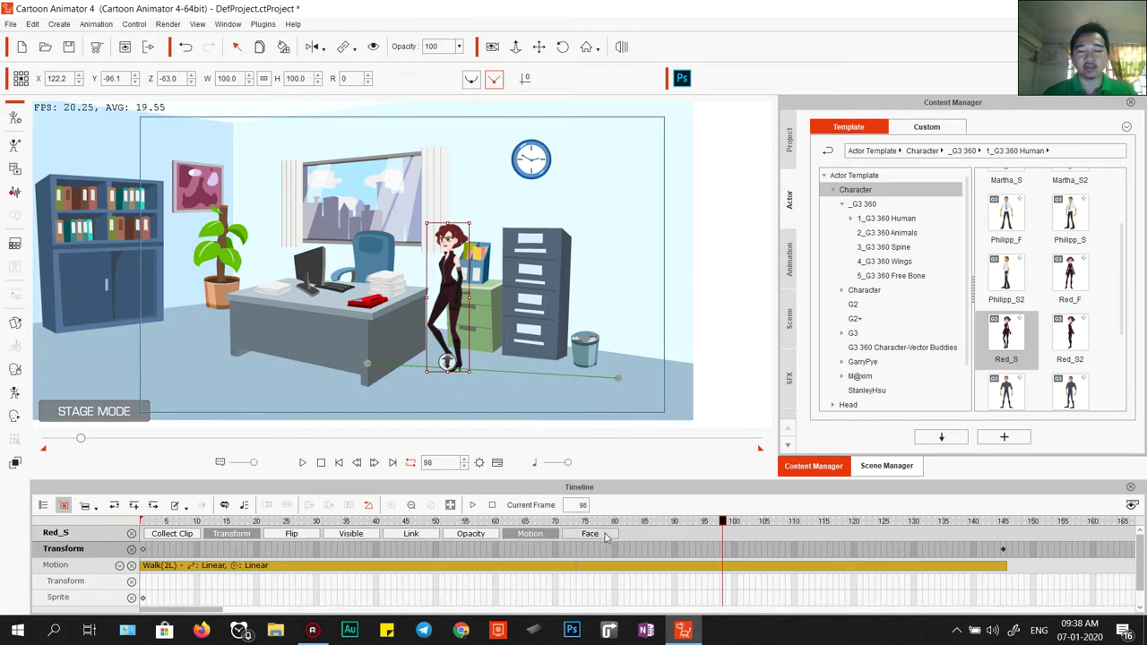
pyautogui.moveTo(441, 298); pyautogui.dragTo(441, 275)
pyautogui.moveTo(730, 525); pyautogui.dragTo(753, 526)
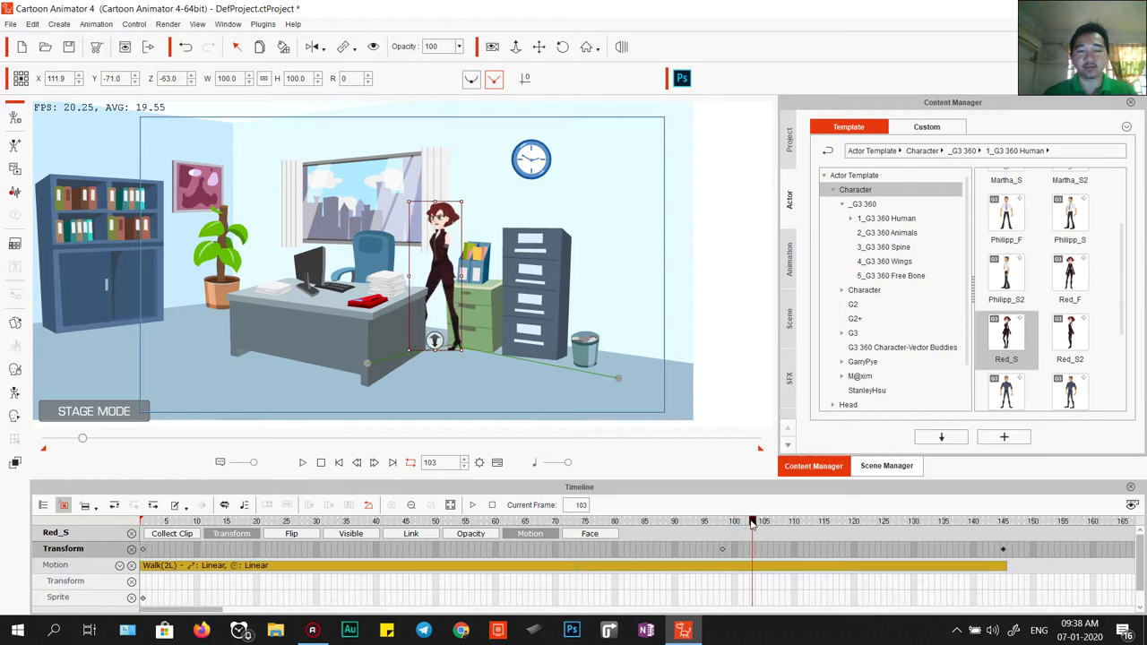
pyautogui.moveTo(440, 343); pyautogui.dragTo(442, 343)
pyautogui.moveTo(752, 549); pyautogui.dragTo(723, 552)
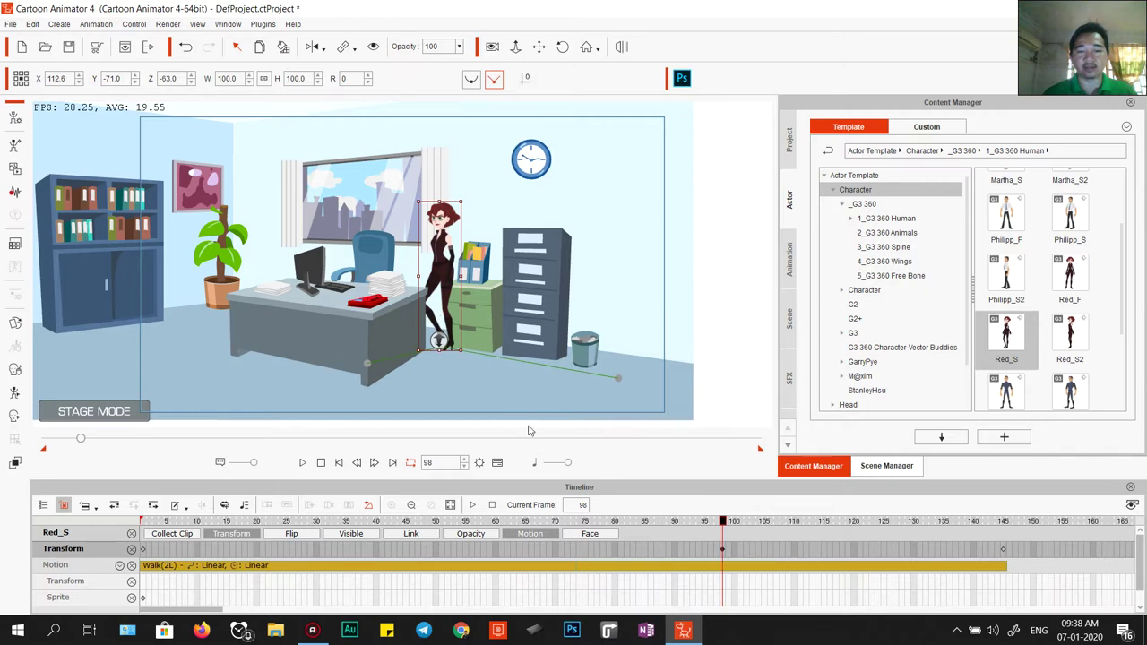
pyautogui.moveTo(724, 527)
pyautogui.mouseDown()
pyautogui.moveTo(835, 525)
pyautogui.moveTo(725, 526)
pyautogui.moveTo(724, 538)
pyautogui.mouseUp()
pyautogui.moveTo(447, 283); pyautogui.dragTo(447, 279)
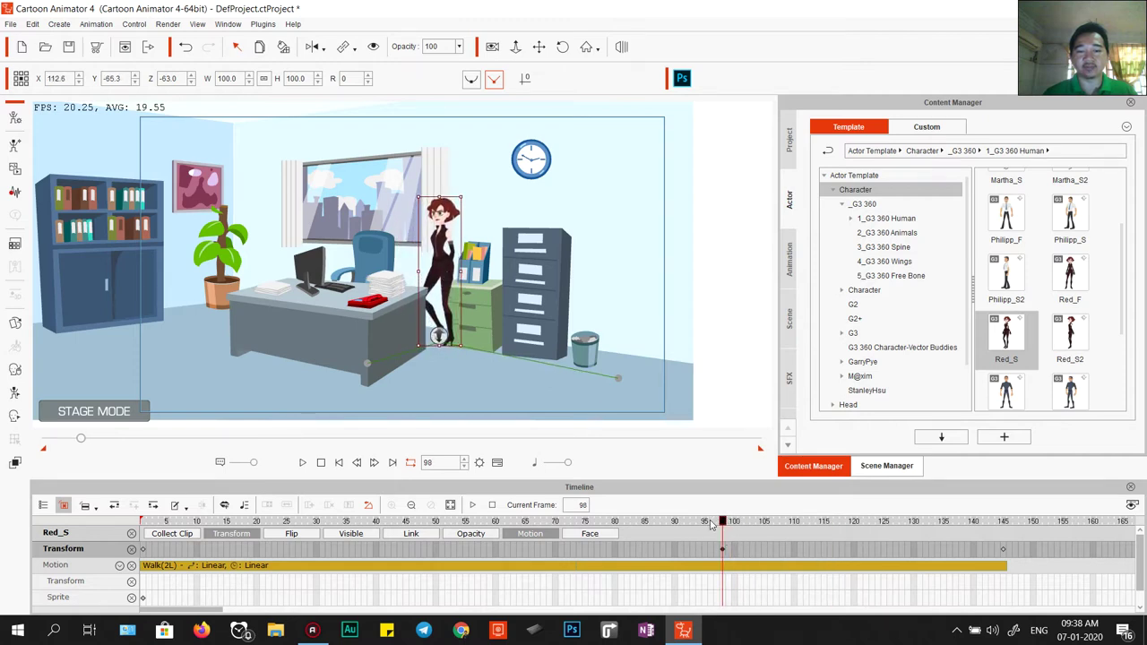
# Apply the Sit_Idle action to Red_S at frame 145 and play it through to frame 268
pyautogui.moveTo(726, 527); pyautogui.dragTo(1004, 543)
pyautogui.rightClick(368, 251)
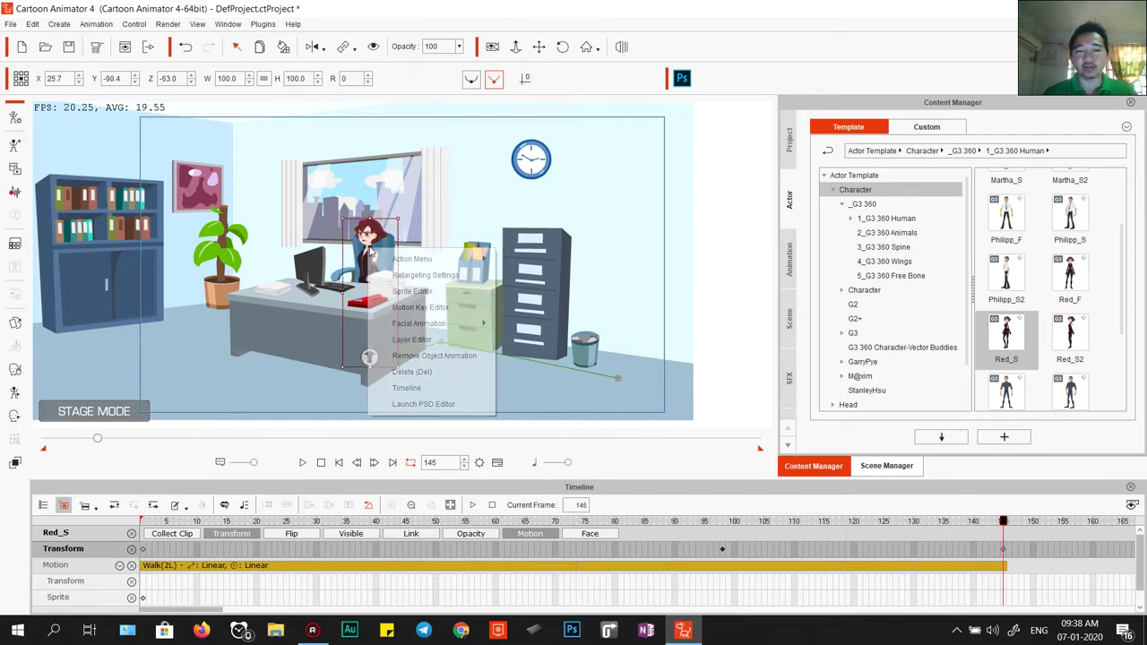
pyautogui.moveTo(399, 259)
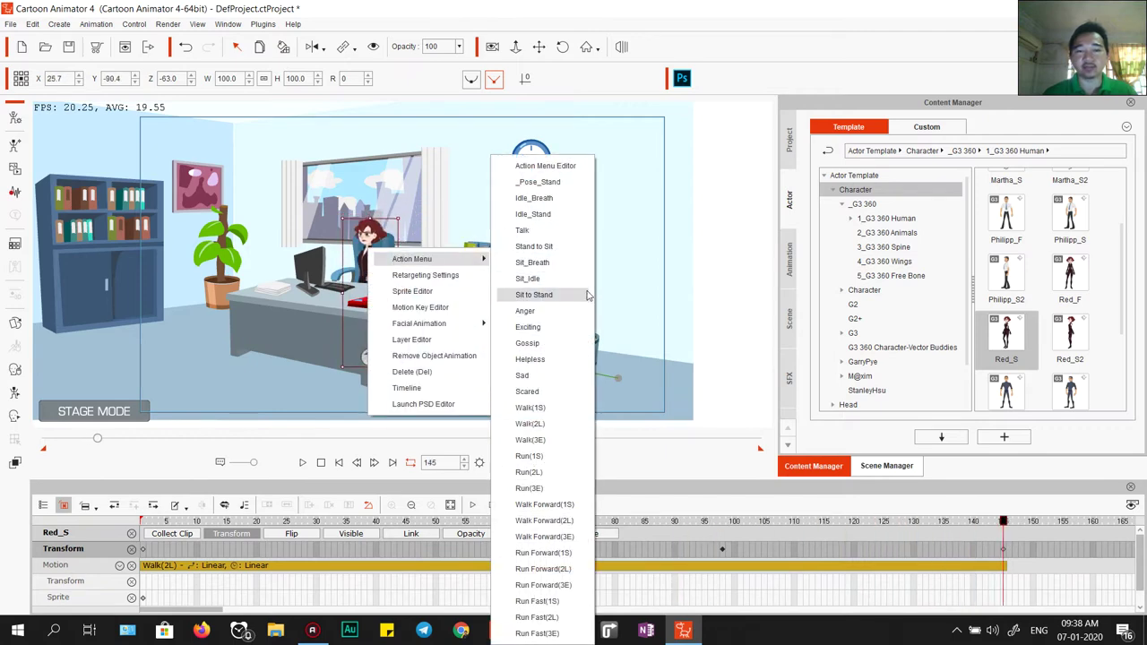
pyautogui.click(528, 279)
pyautogui.press('space')
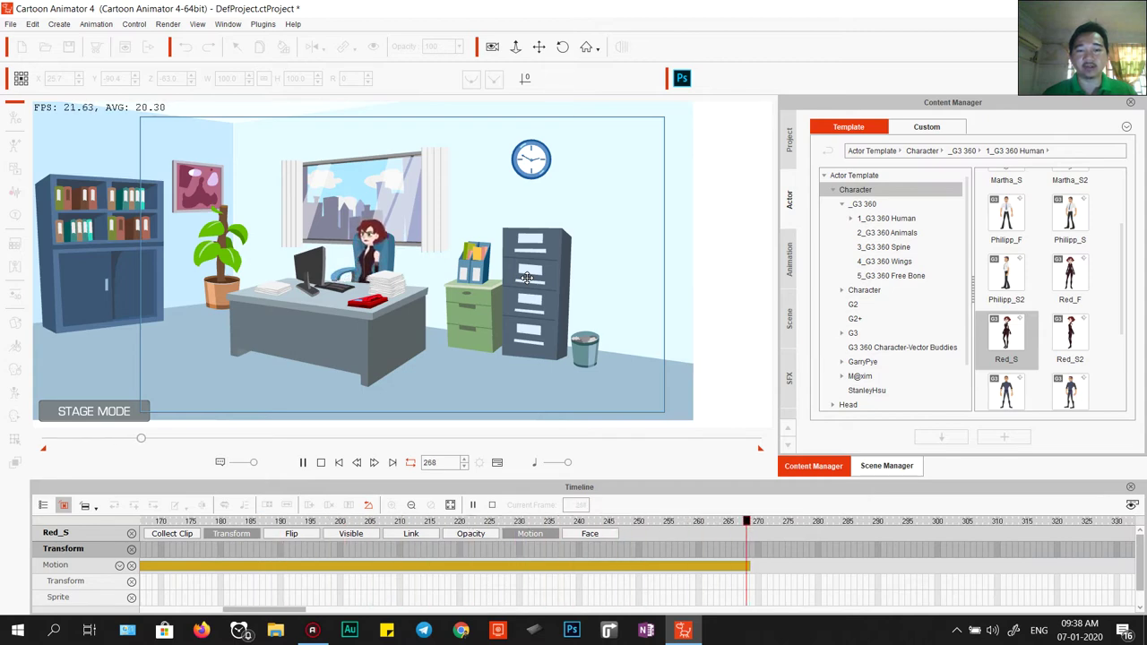
pyautogui.click(362, 302)
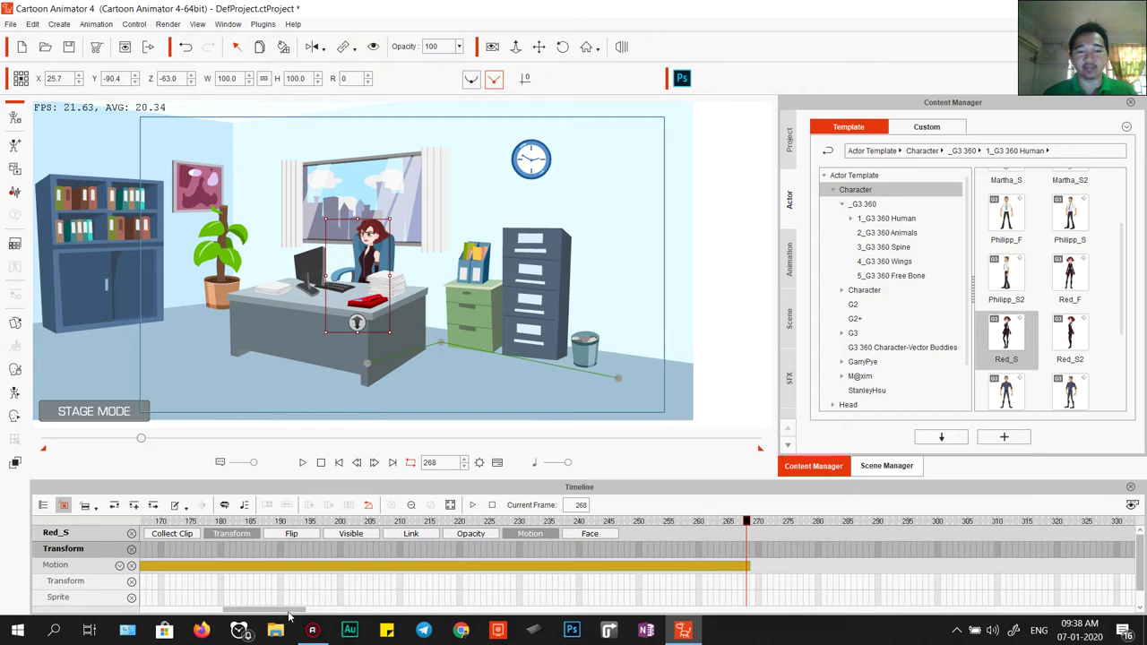
# Raise the seated Red_S to X 16.7, Y -79.5 at frame 173 so she sits higher behind the desk
pyautogui.moveTo(264, 615); pyautogui.dragTo(239, 612)
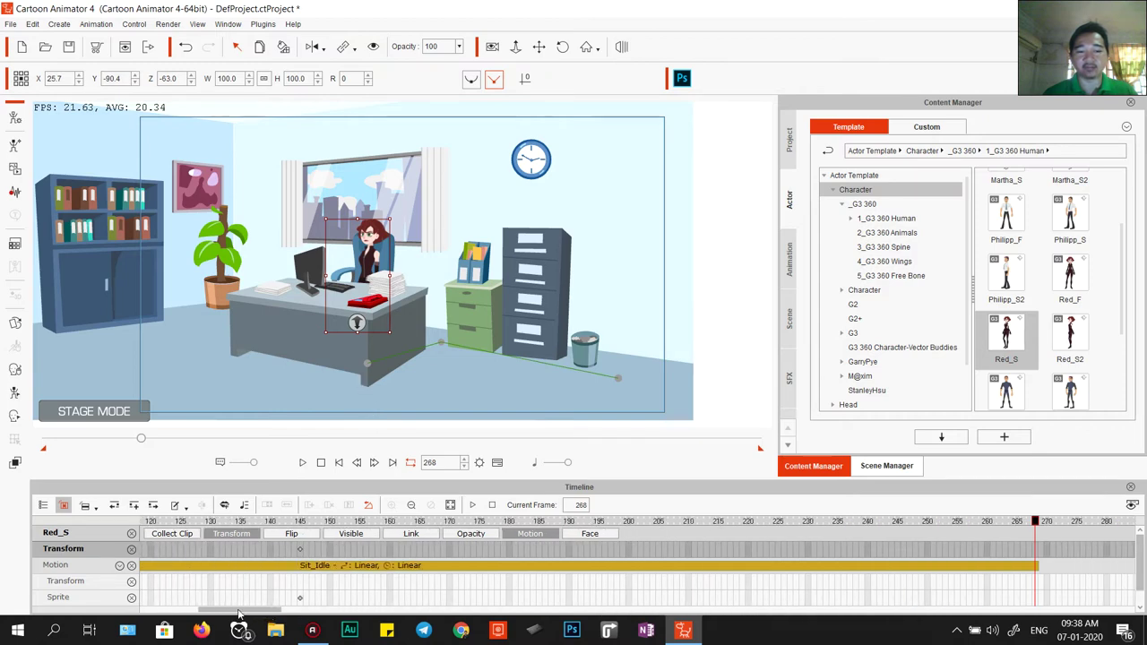
pyautogui.click(301, 551)
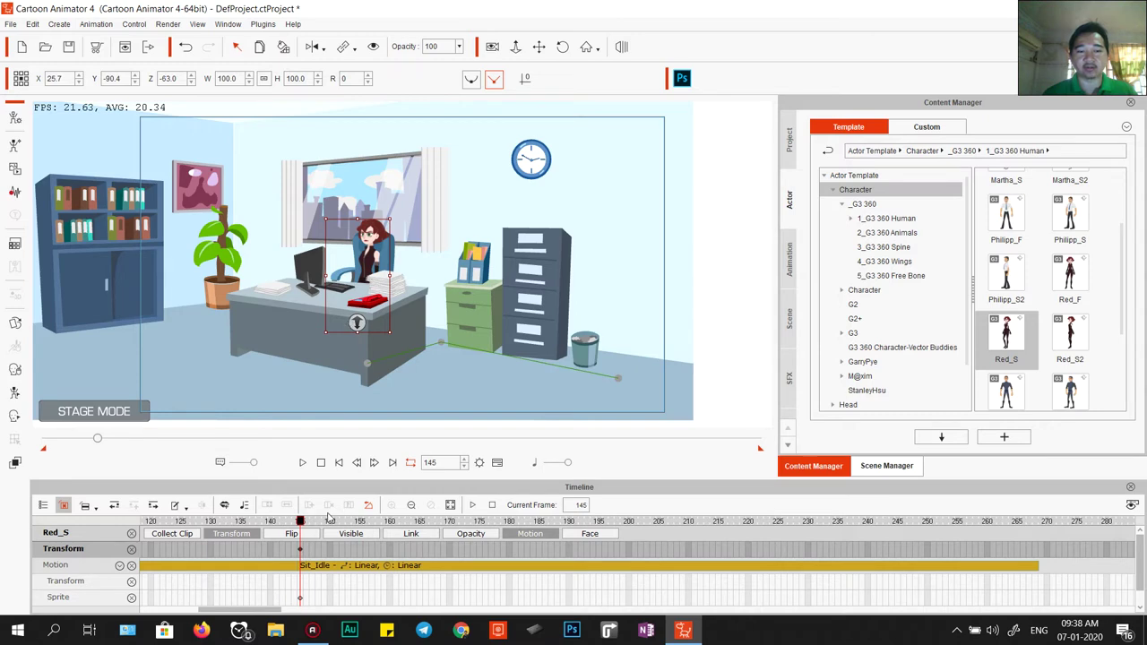
pyautogui.moveTo(302, 529); pyautogui.dragTo(467, 538)
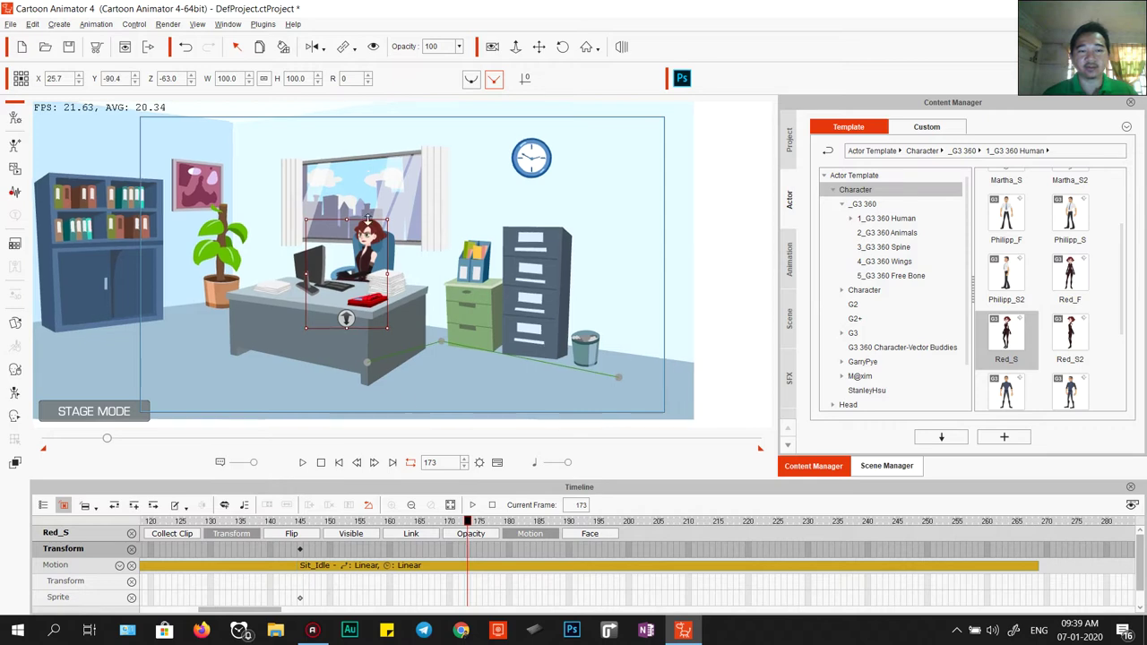
pyautogui.scroll(5, 463, 186)
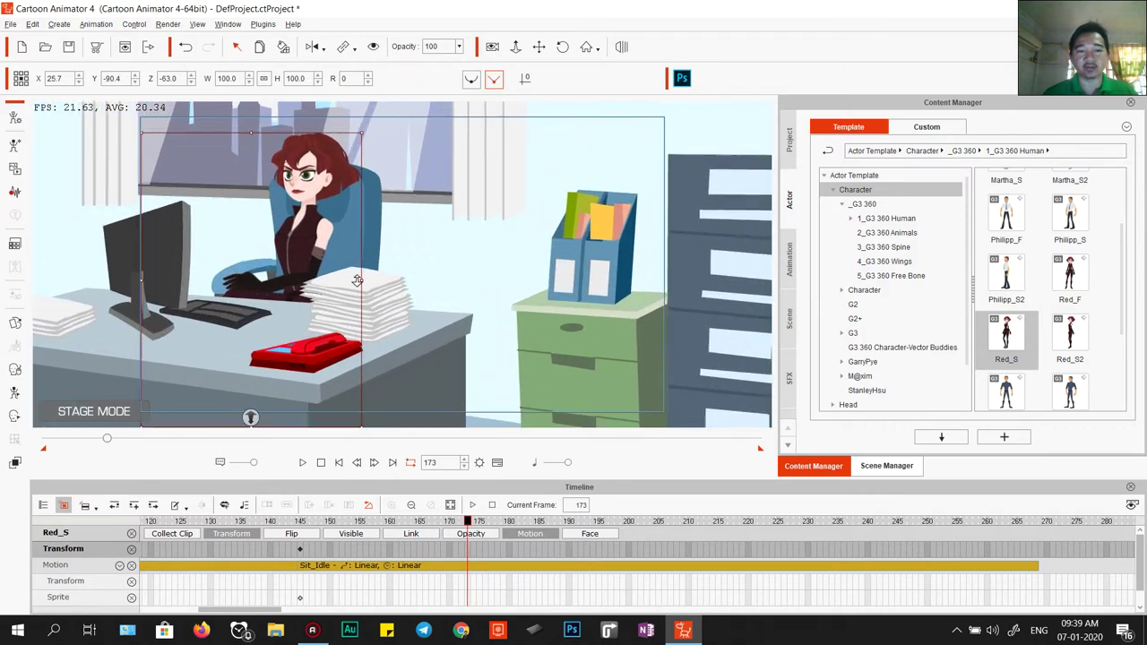
pyautogui.scroll(-2, 466, 244)
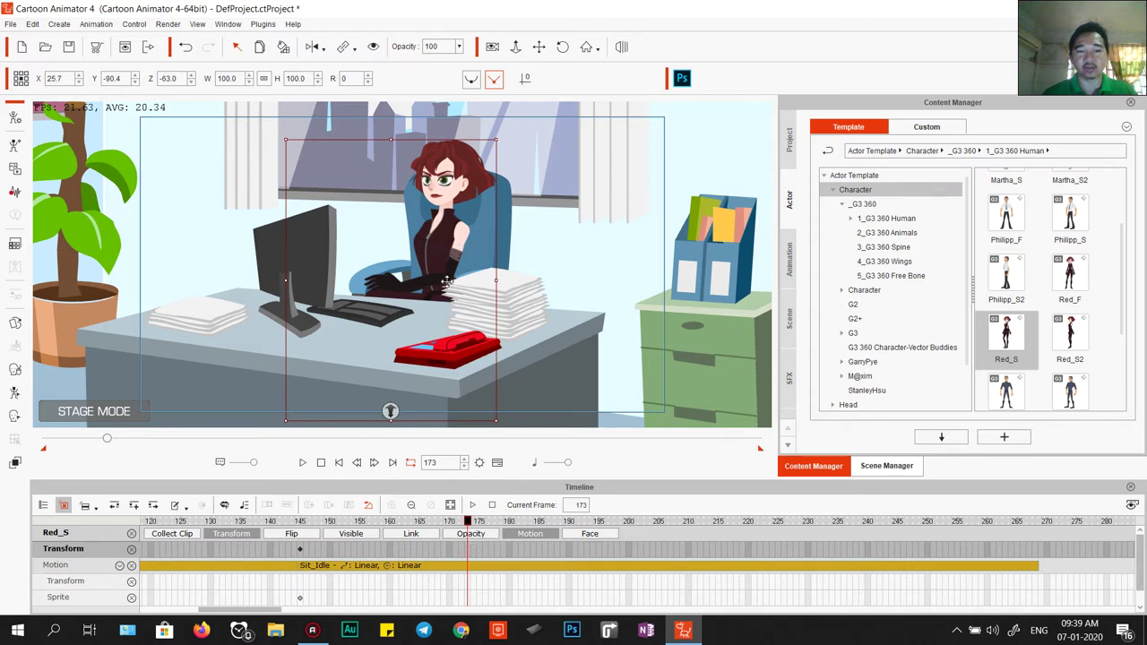
pyautogui.moveTo(436, 242); pyautogui.dragTo(417, 216)
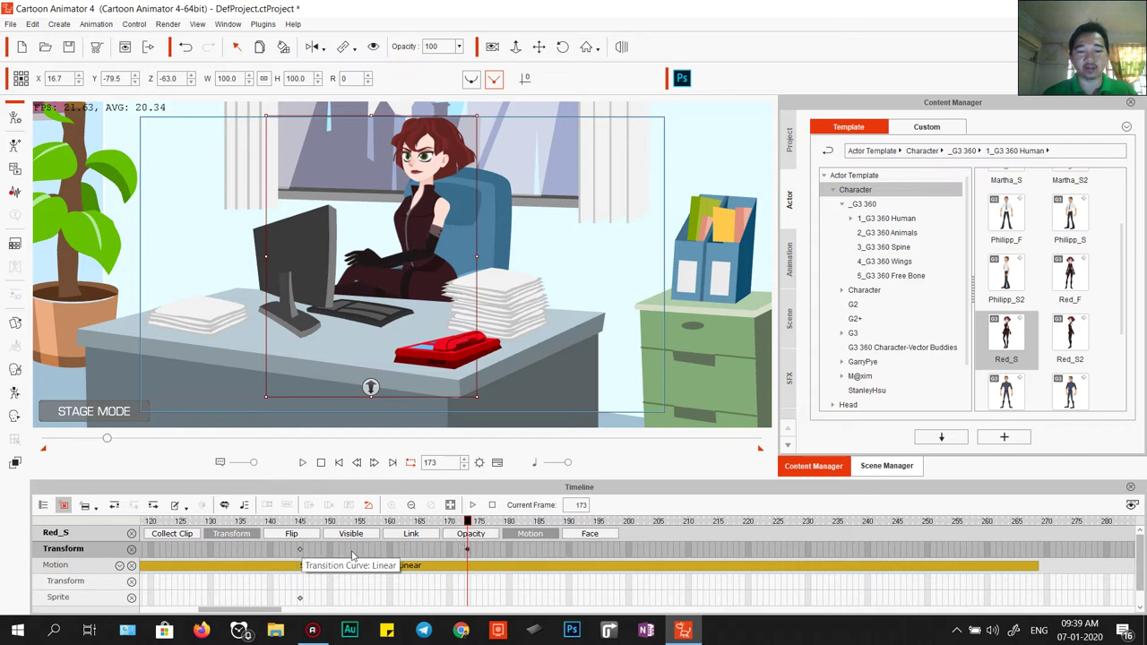
# Move Red_S's seated transform key from frame 173 to frame 145 and replay the animation from the start
pyautogui.moveTo(466, 552); pyautogui.dragTo(441, 553)
pyautogui.moveTo(361, 553); pyautogui.dragTo(591, 551)
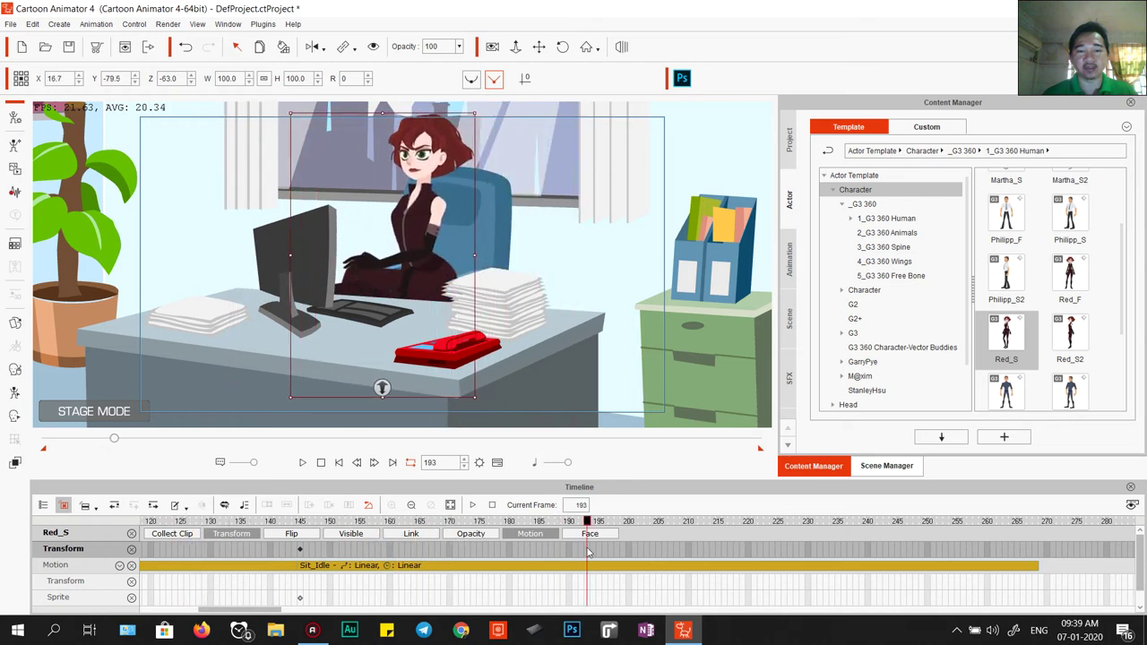
pyautogui.click(321, 462)
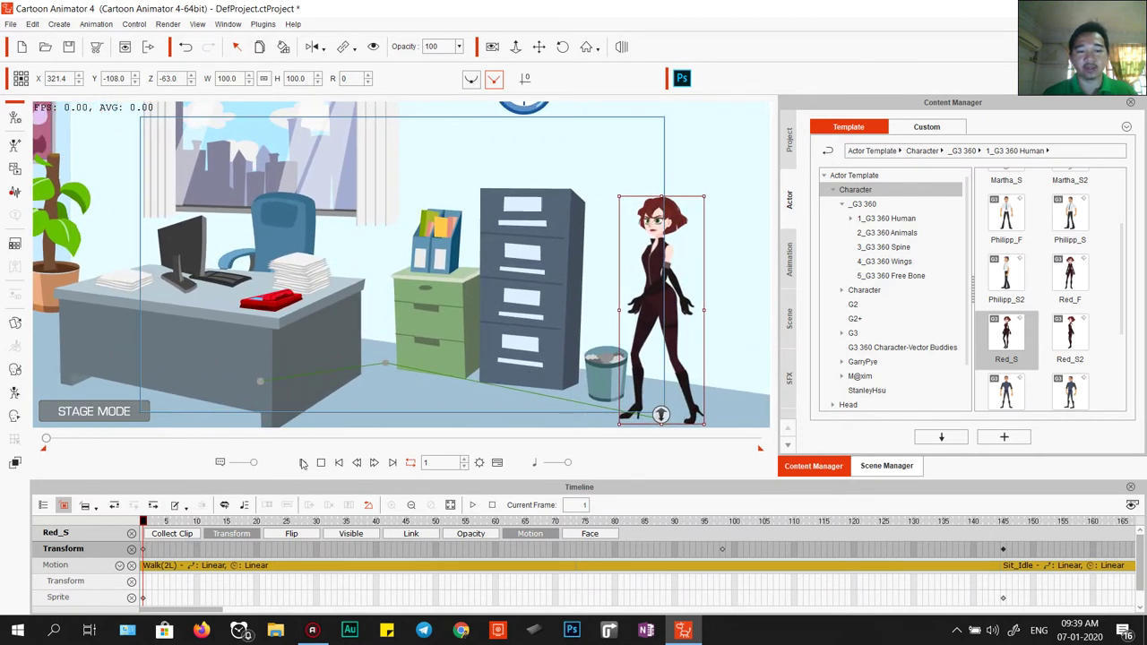
pyautogui.click(303, 463)
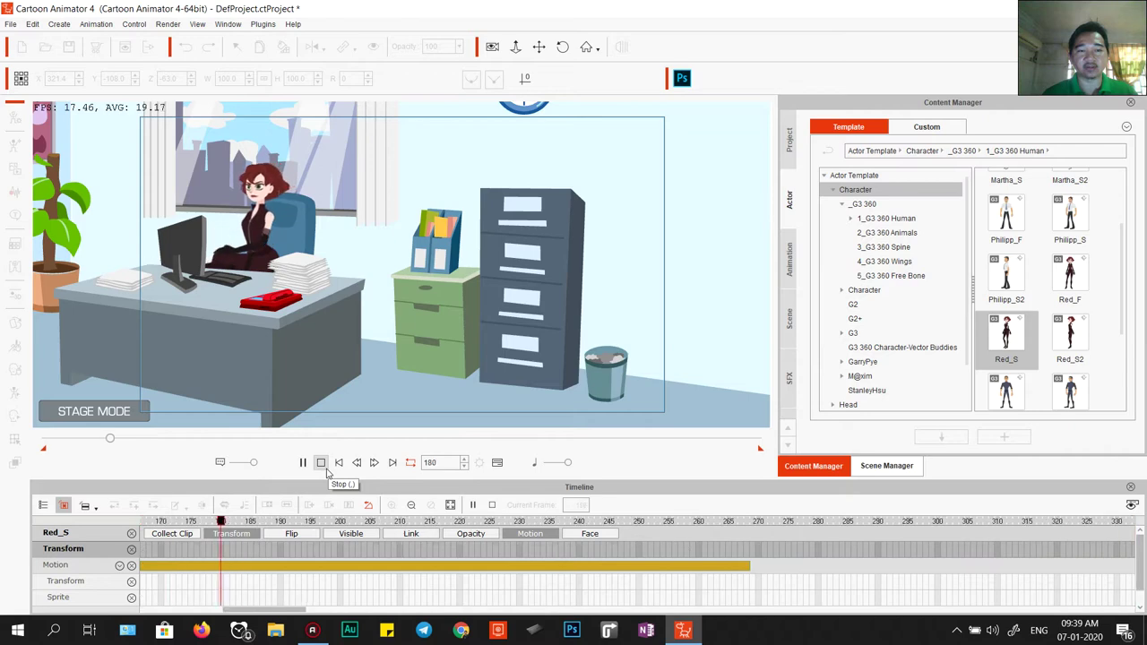
pyautogui.press('space')
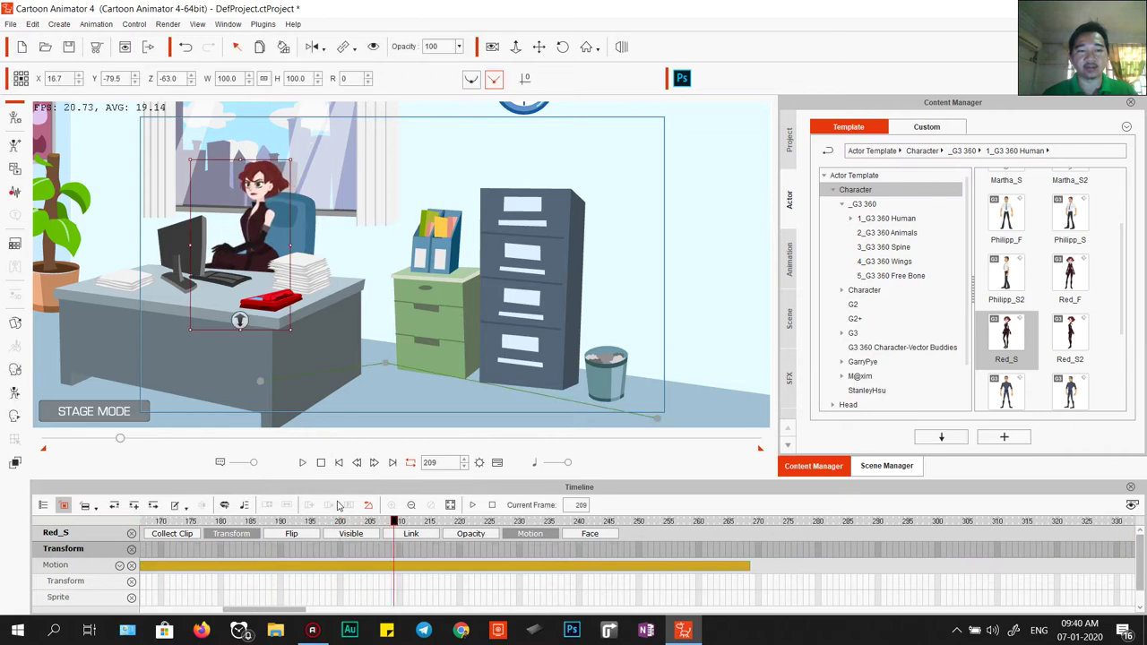
# Shift the office chair to X 28.5, Y 5.4 with its transform key at frame 1, and preview the animation
pyautogui.click(305, 218)
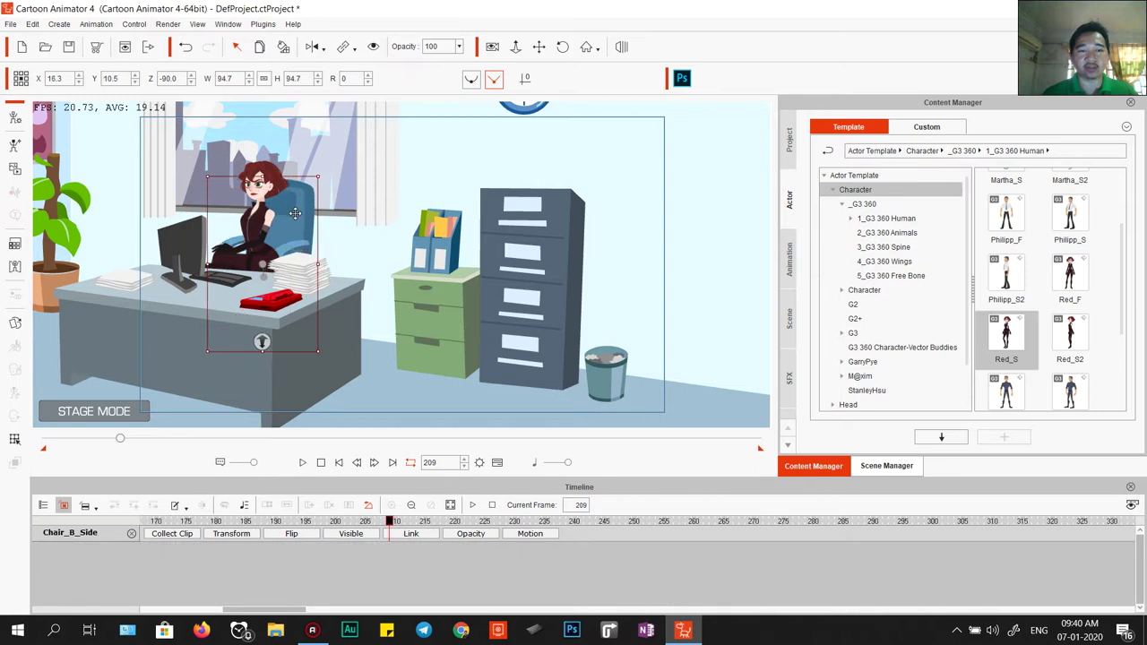
pyautogui.moveTo(301, 221)
pyautogui.mouseDown()
pyautogui.moveTo(310, 209)
pyautogui.moveTo(320, 228)
pyautogui.mouseUp()
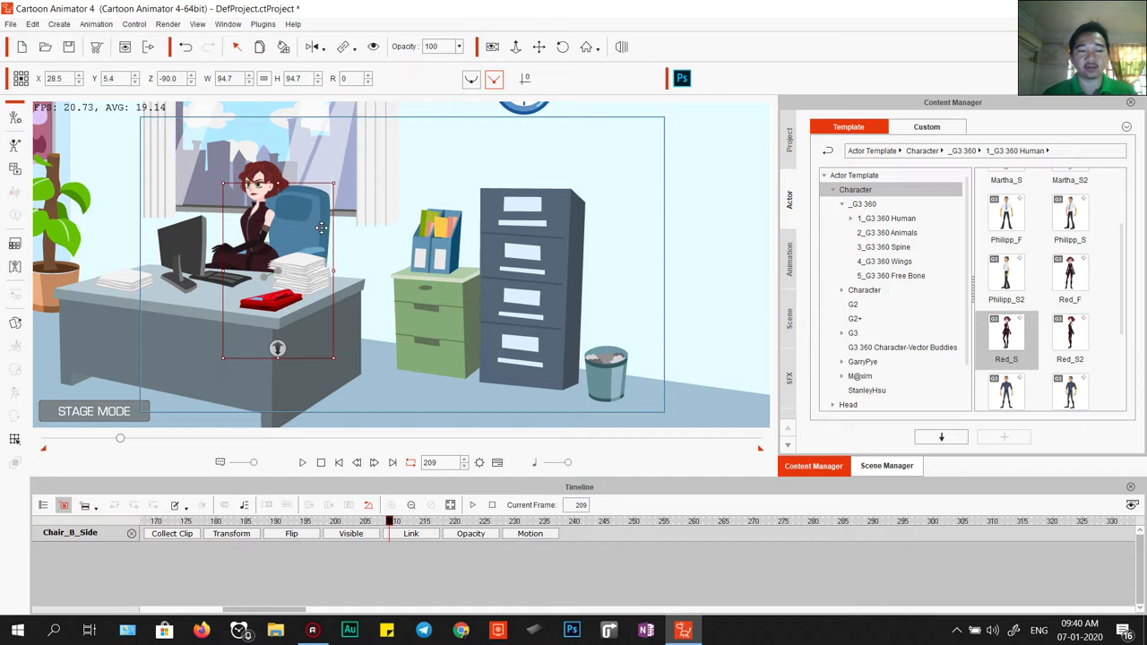
pyautogui.click(248, 535)
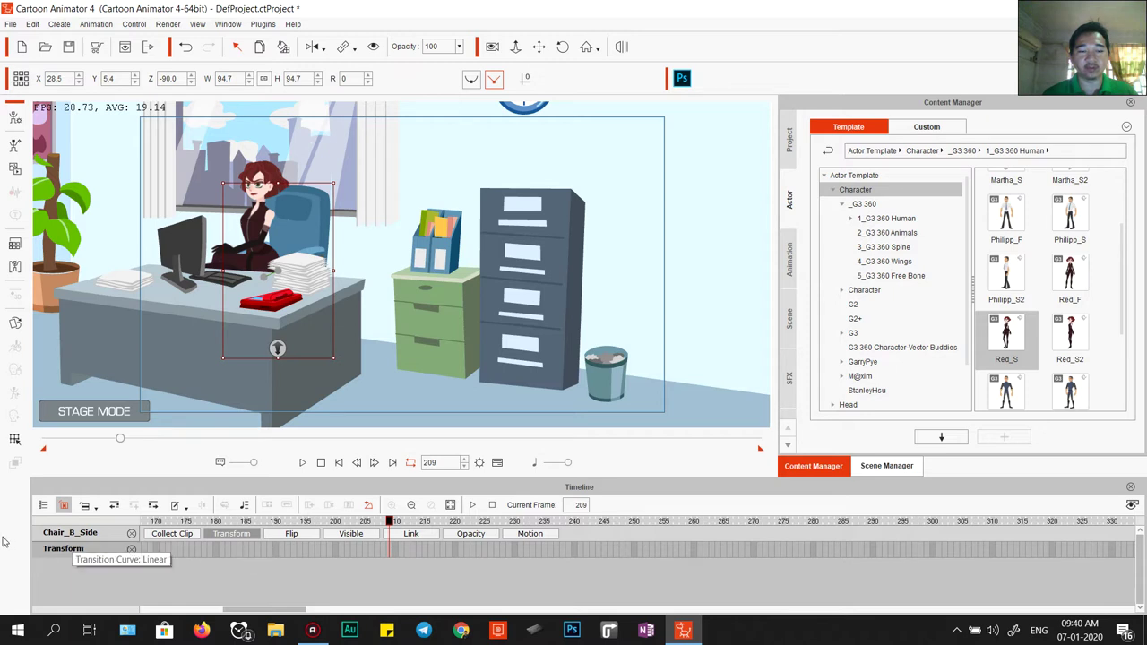
pyautogui.click(114, 552)
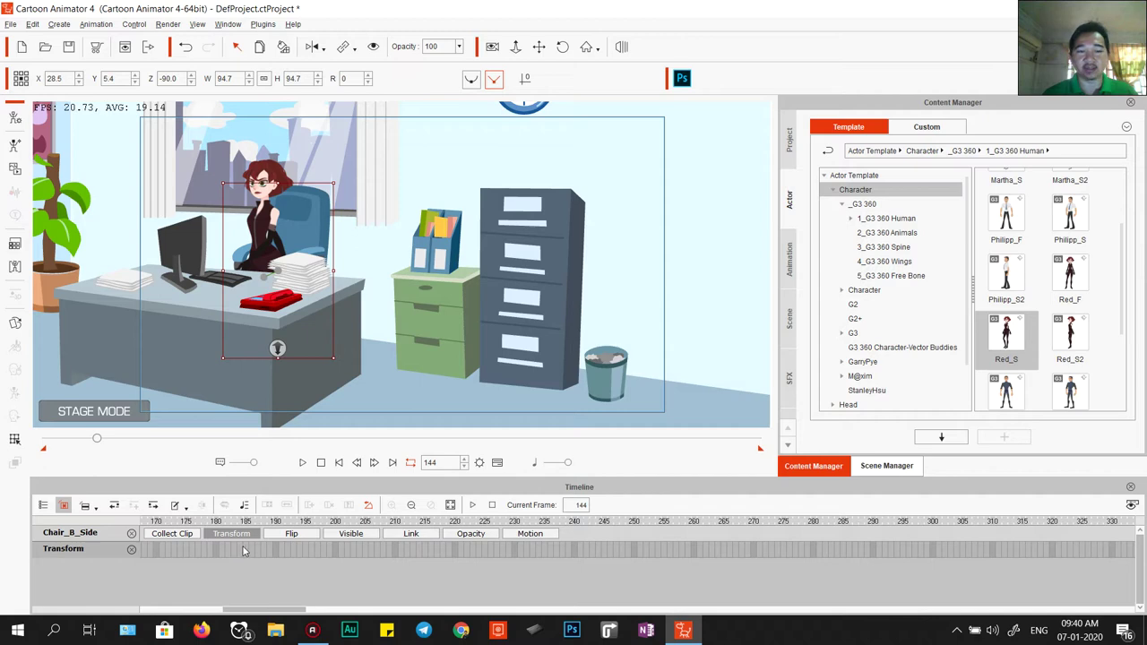
pyautogui.scroll(-5, 242, 551)
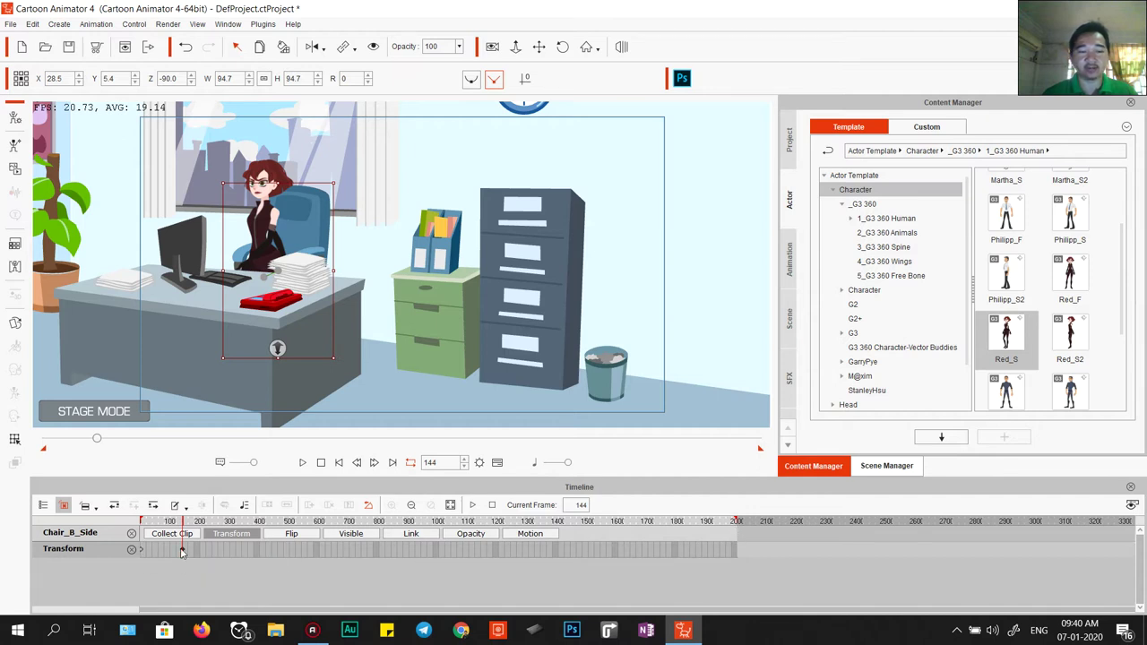
pyautogui.click(143, 550)
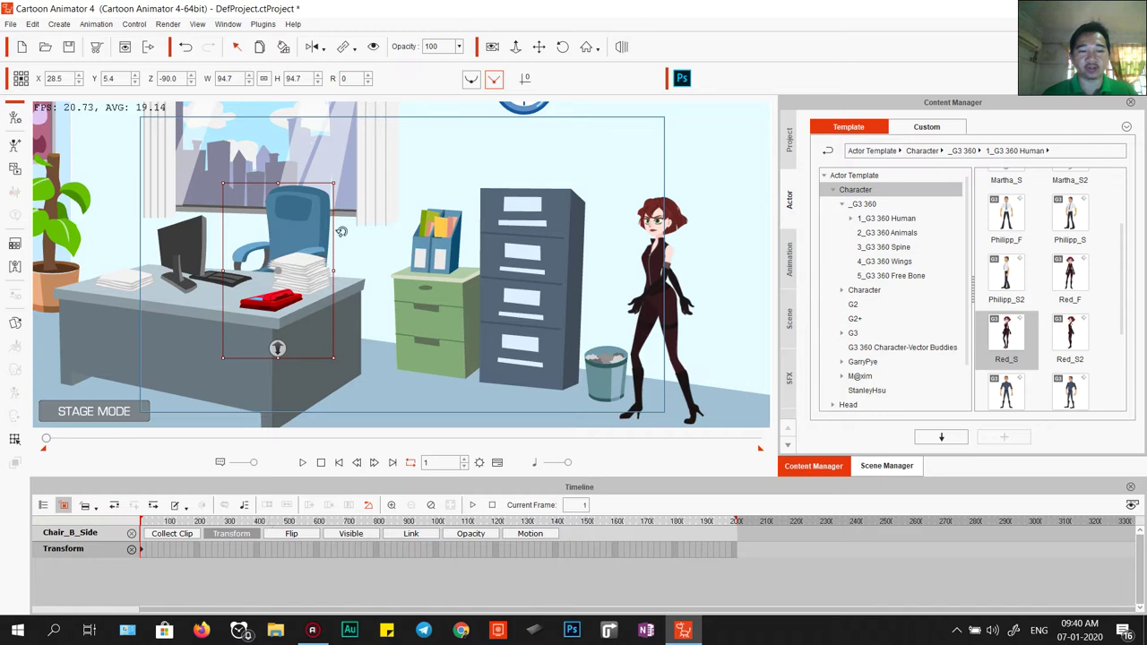
pyautogui.scroll(3, 145, 550)
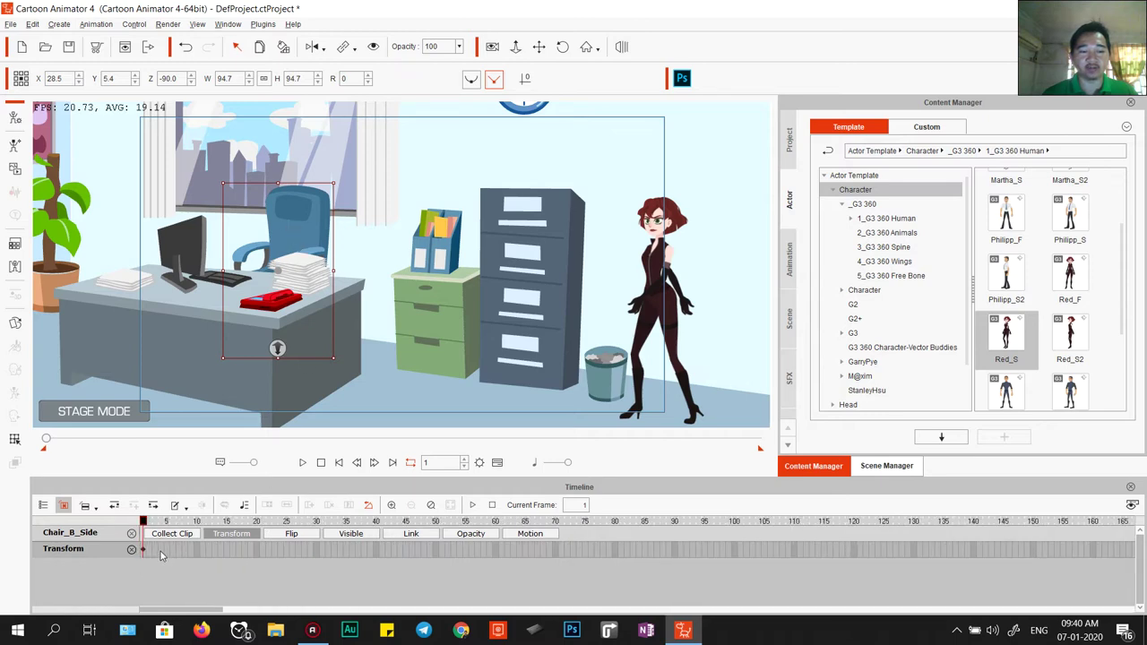
pyautogui.click(309, 460)
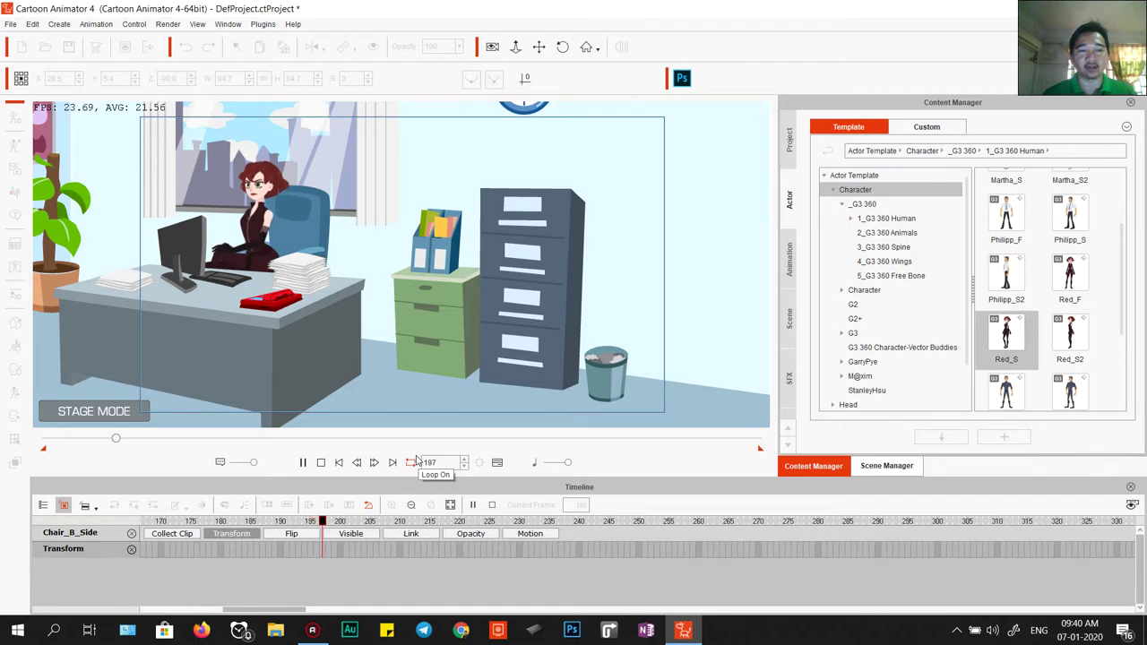
pyautogui.press('space')
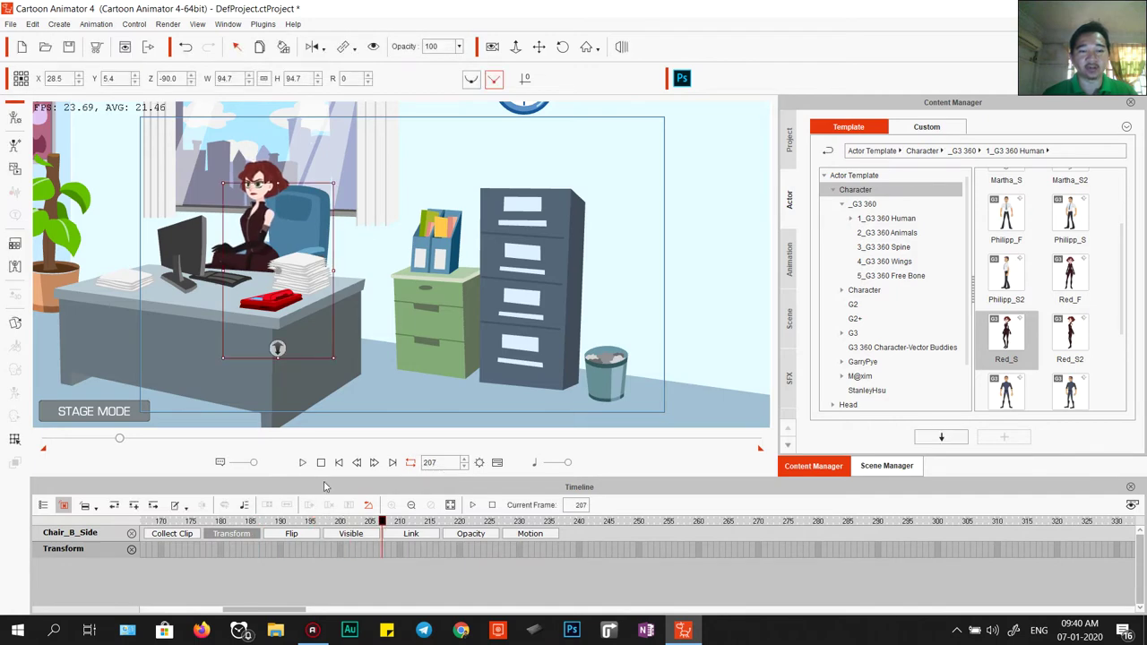
# Reposition the seated Red_S at X 19.9, Y -81.3 and move that transform key to frame 145
pyautogui.click(263, 180)
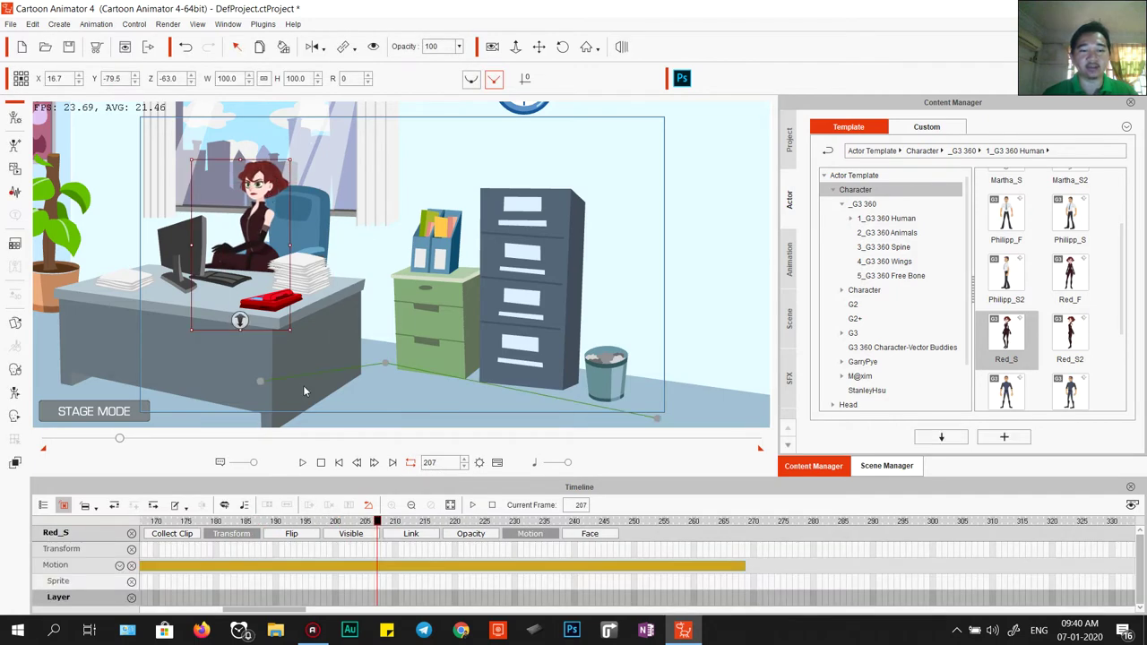
pyautogui.moveTo(257, 218); pyautogui.dragTo(263, 183)
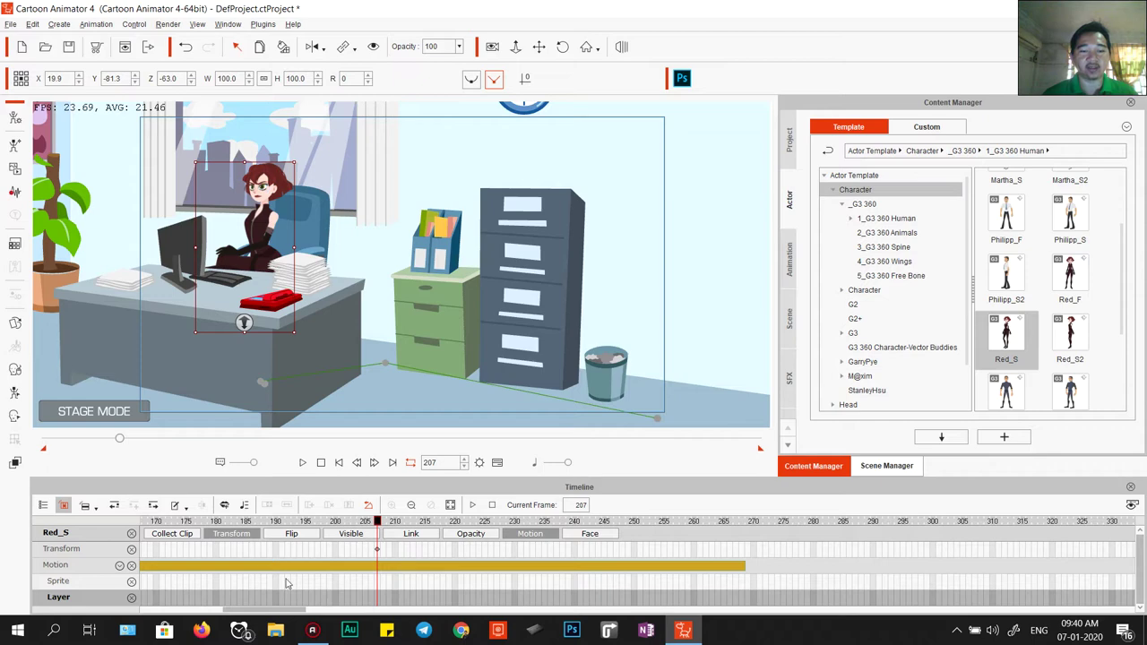
pyautogui.scroll(-2, 264, 590)
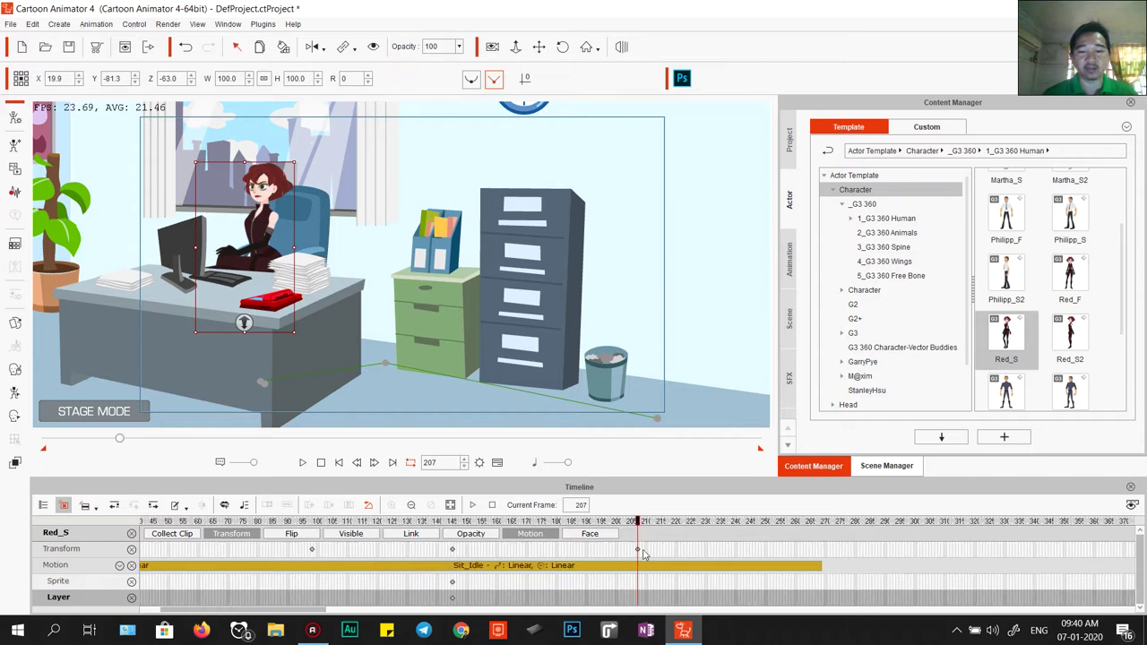
pyautogui.moveTo(638, 550); pyautogui.dragTo(448, 550)
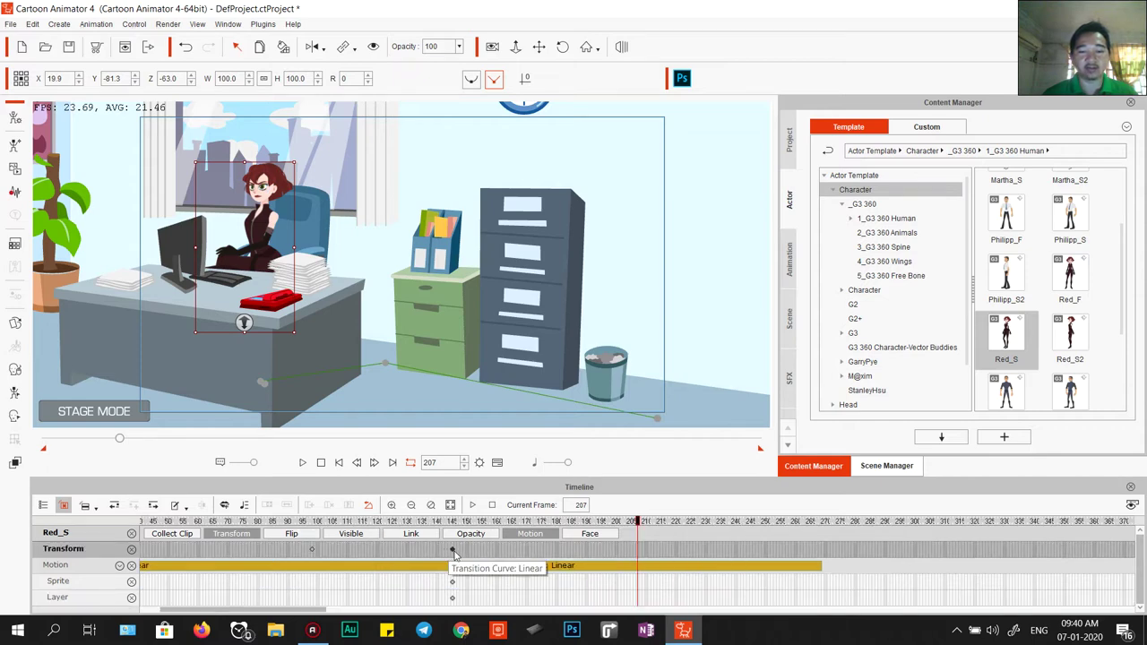
pyautogui.click(452, 521)
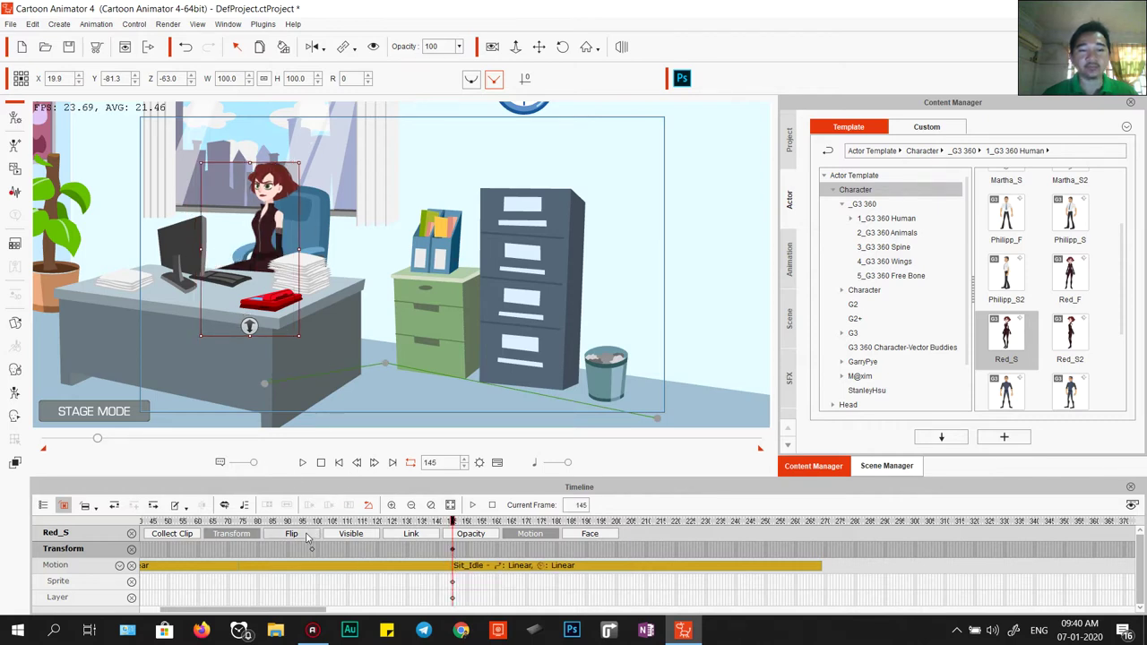
# At frame 182, use the Layer Editor to bring Red_S's LHand sprite to the top of the layer order
pyautogui.scroll(5, 302, 292)
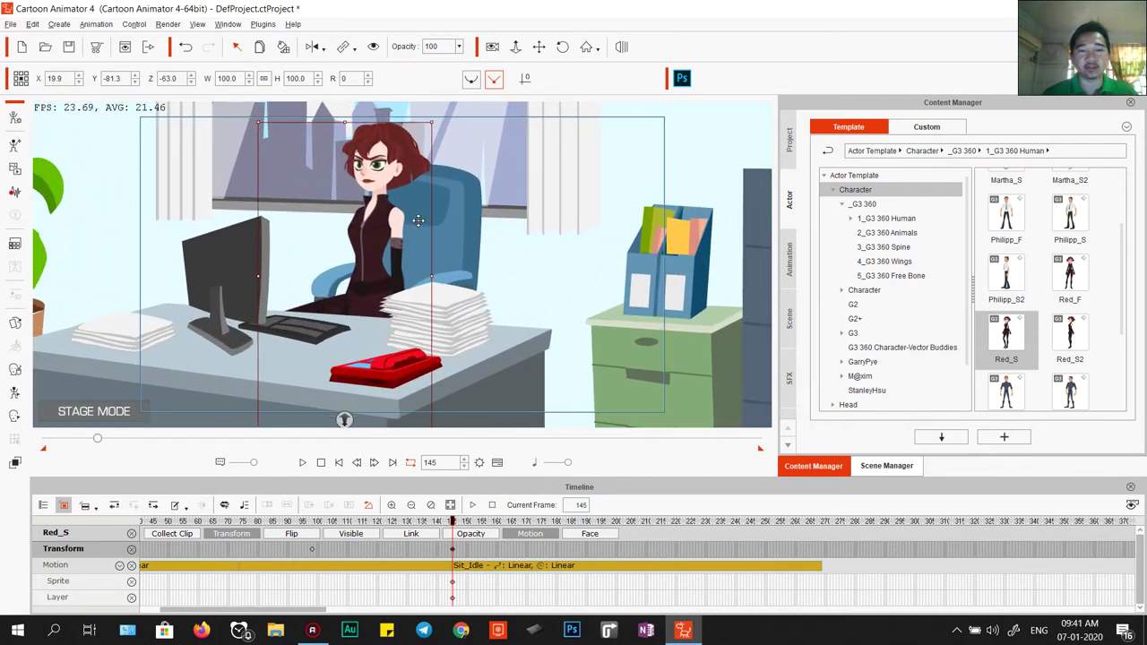
pyautogui.moveTo(418, 220); pyautogui.dragTo(487, 244)
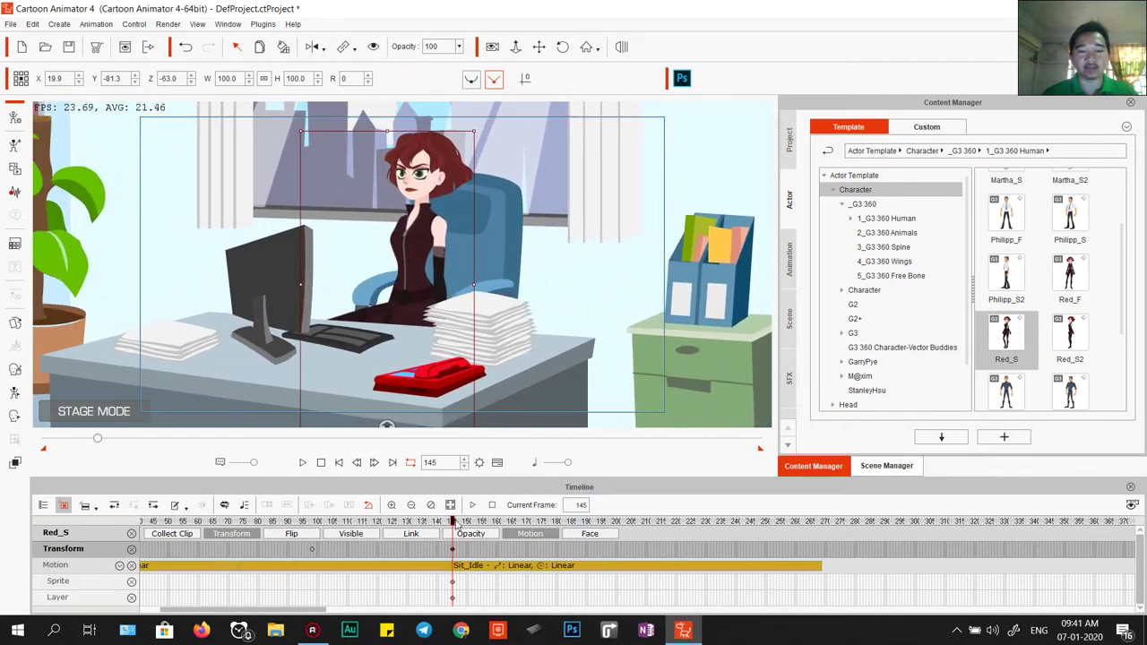
pyautogui.moveTo(455, 527); pyautogui.dragTo(564, 536)
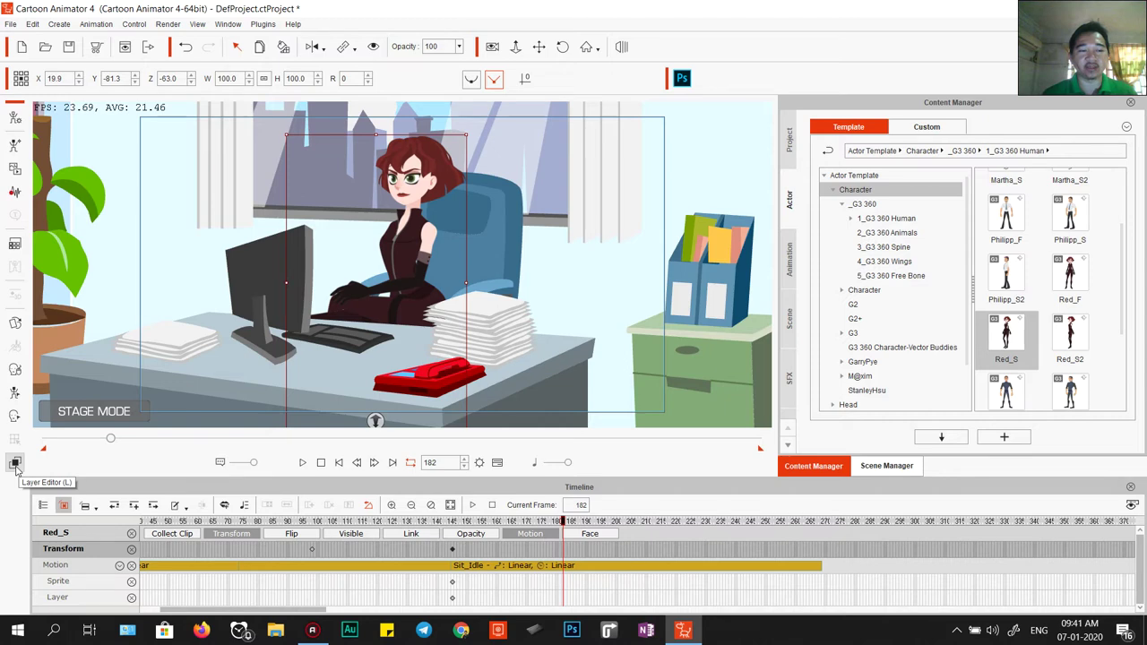
pyautogui.click(15, 466)
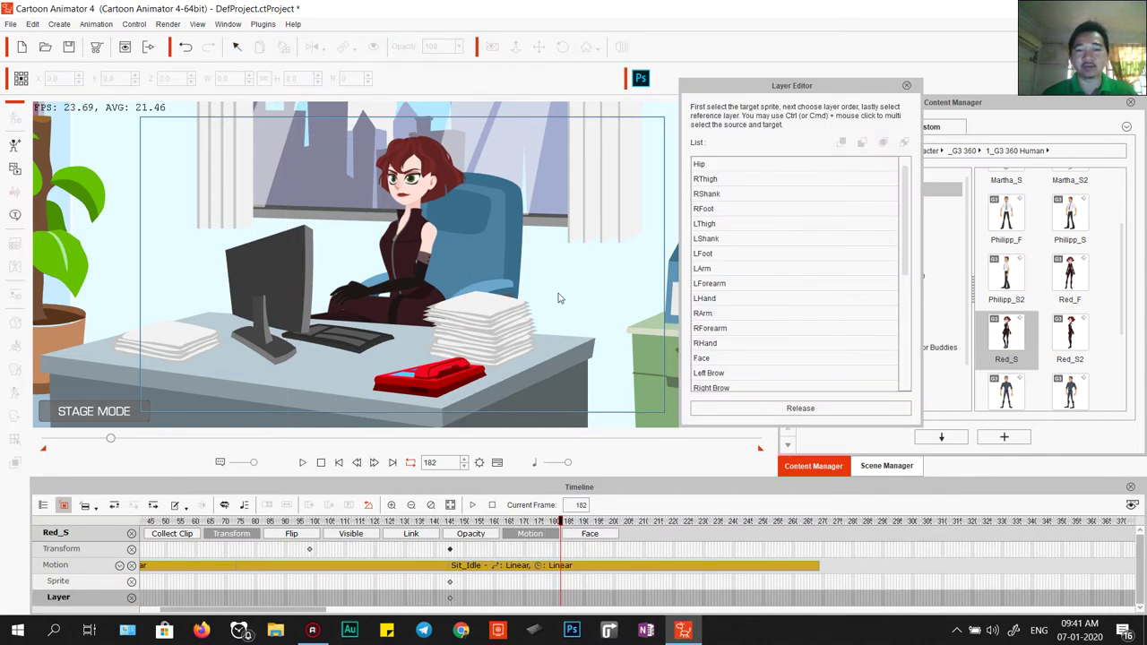
pyautogui.click(354, 294)
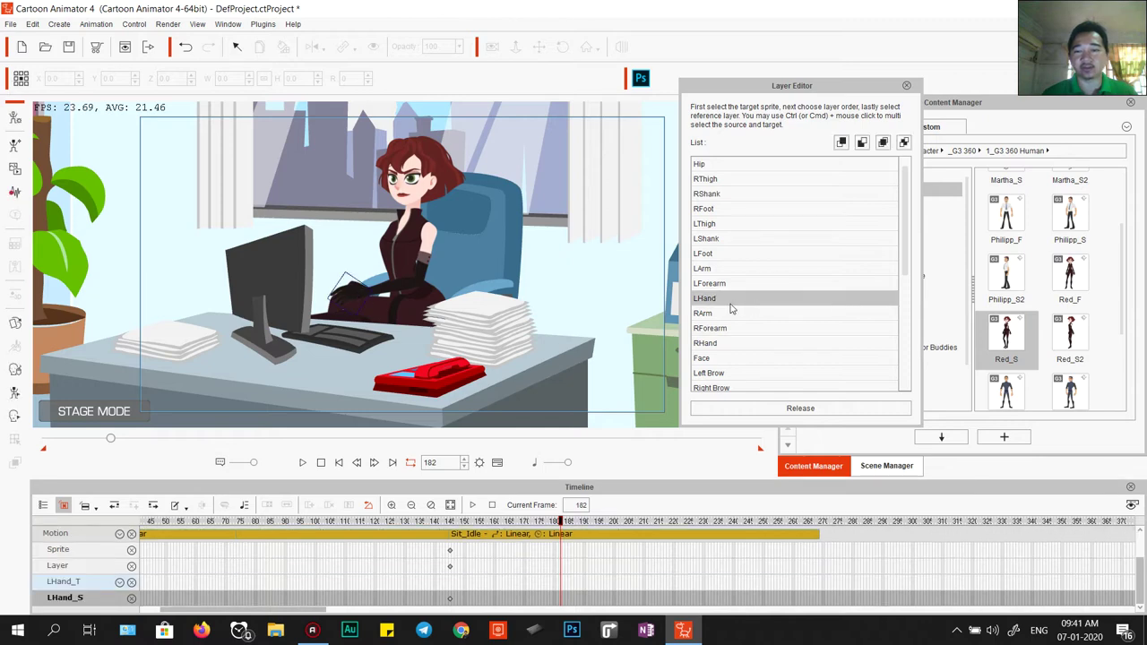
pyautogui.click(374, 308)
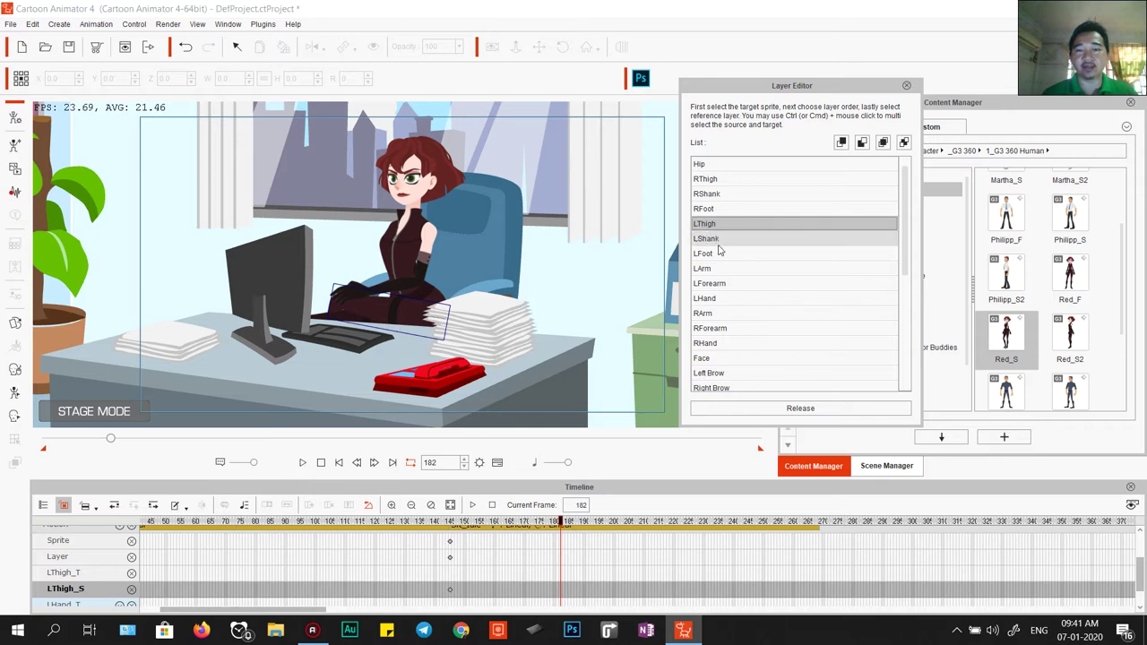
pyautogui.click(355, 293)
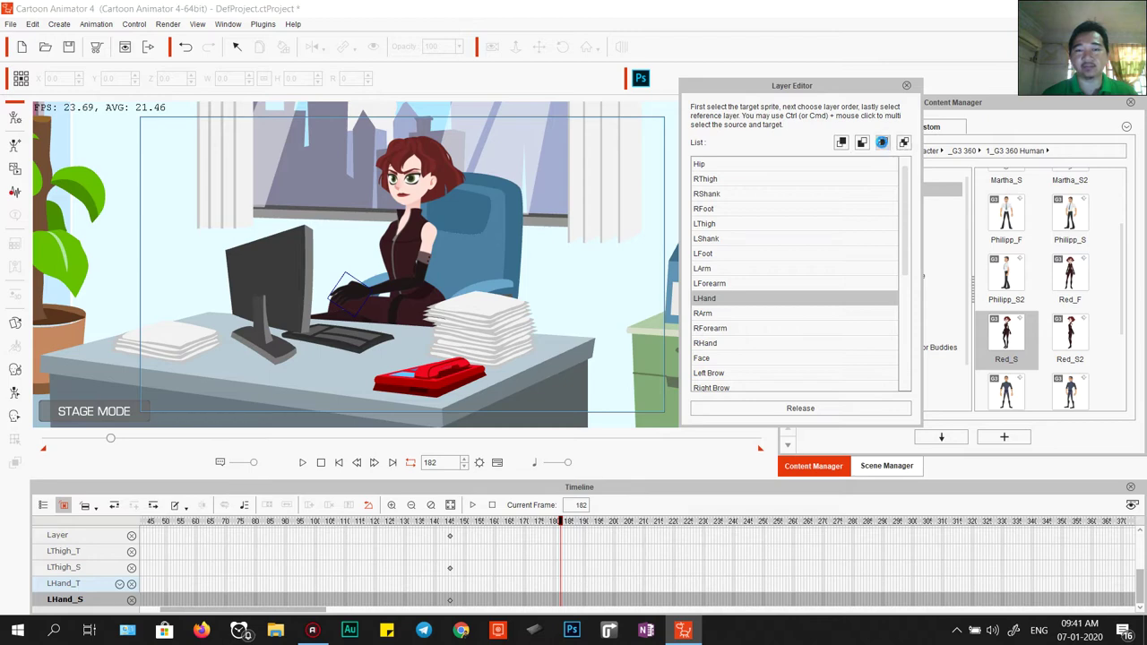
pyautogui.click(883, 145)
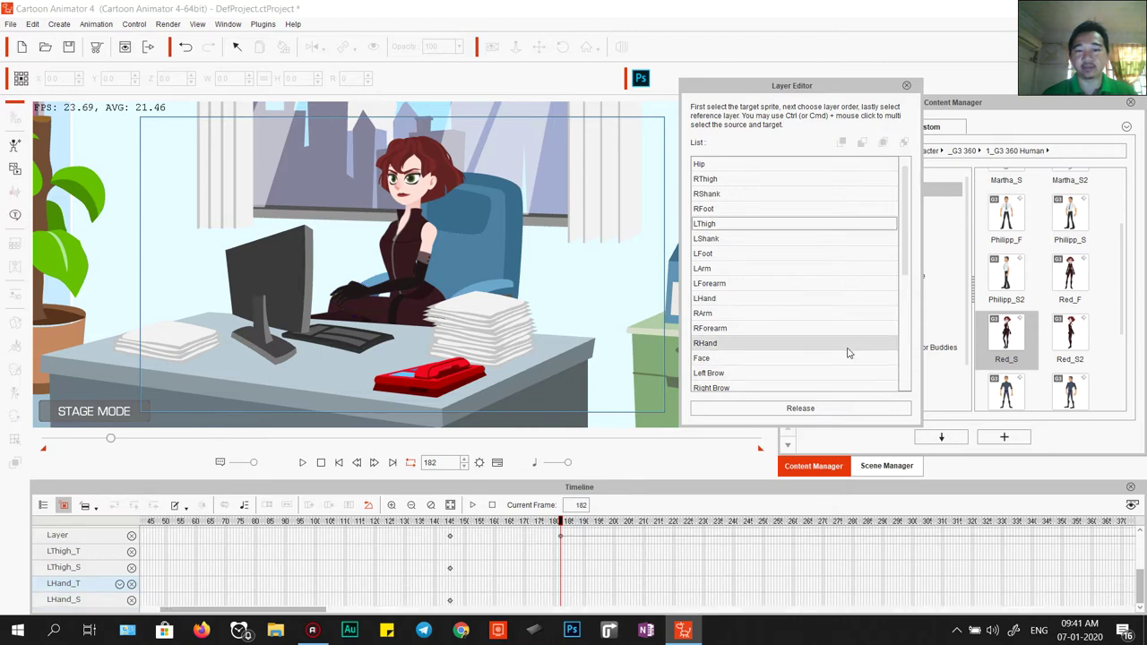
# Try sending LHand to the bottom of the layer order, and bring it back to the top
pyautogui.click(704, 299)
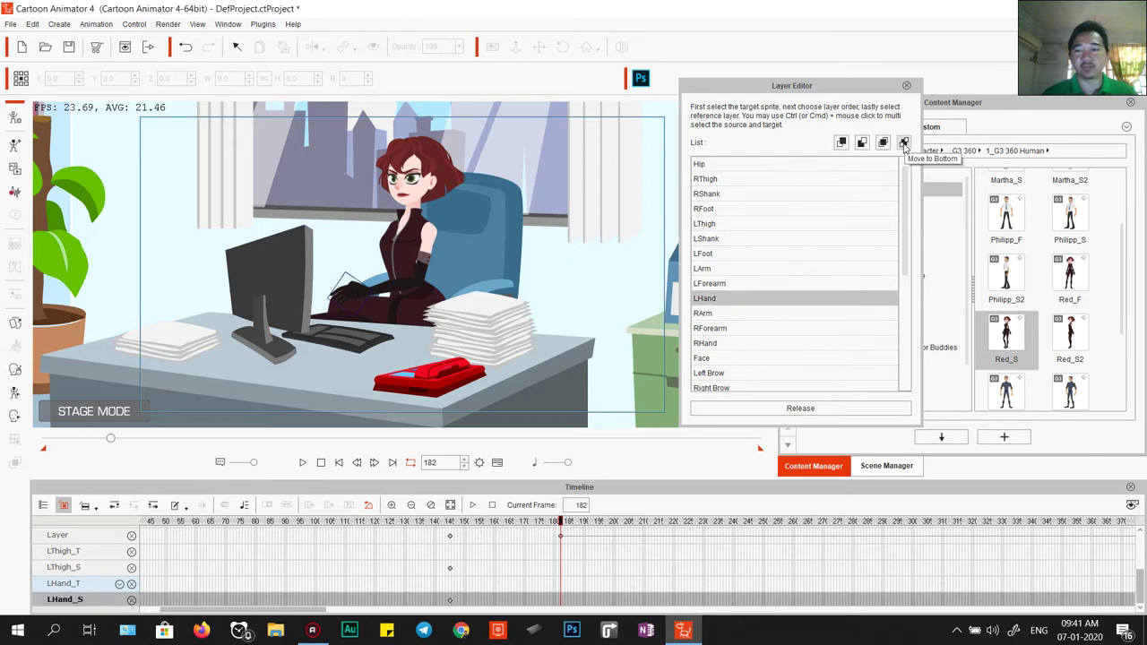
pyautogui.click(904, 143)
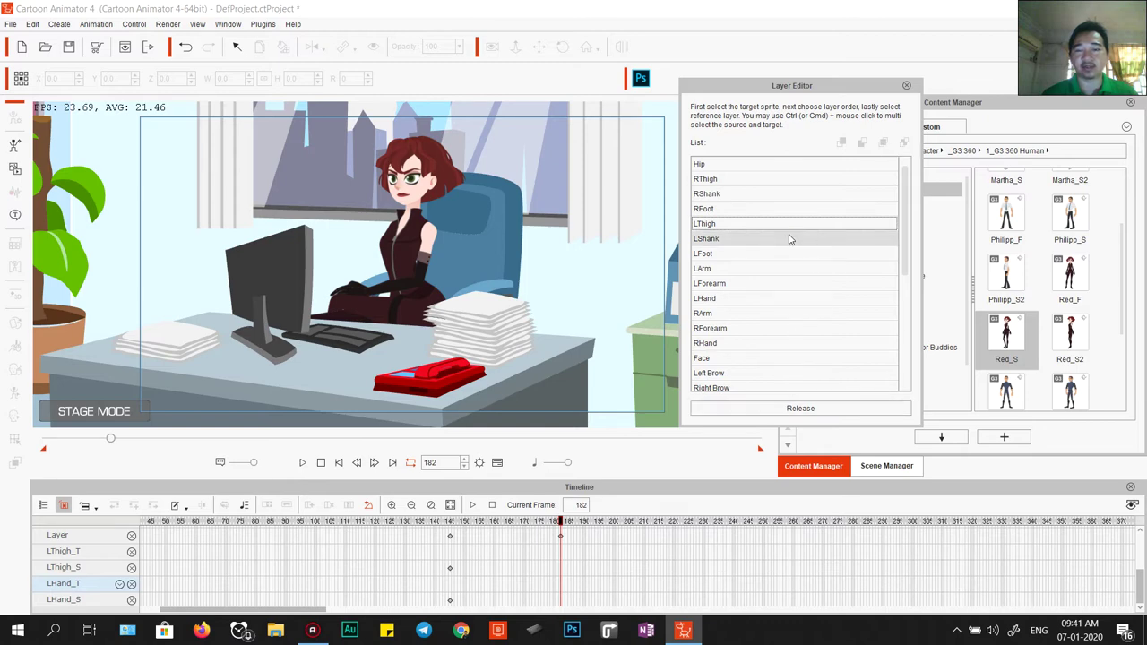
pyautogui.click(358, 291)
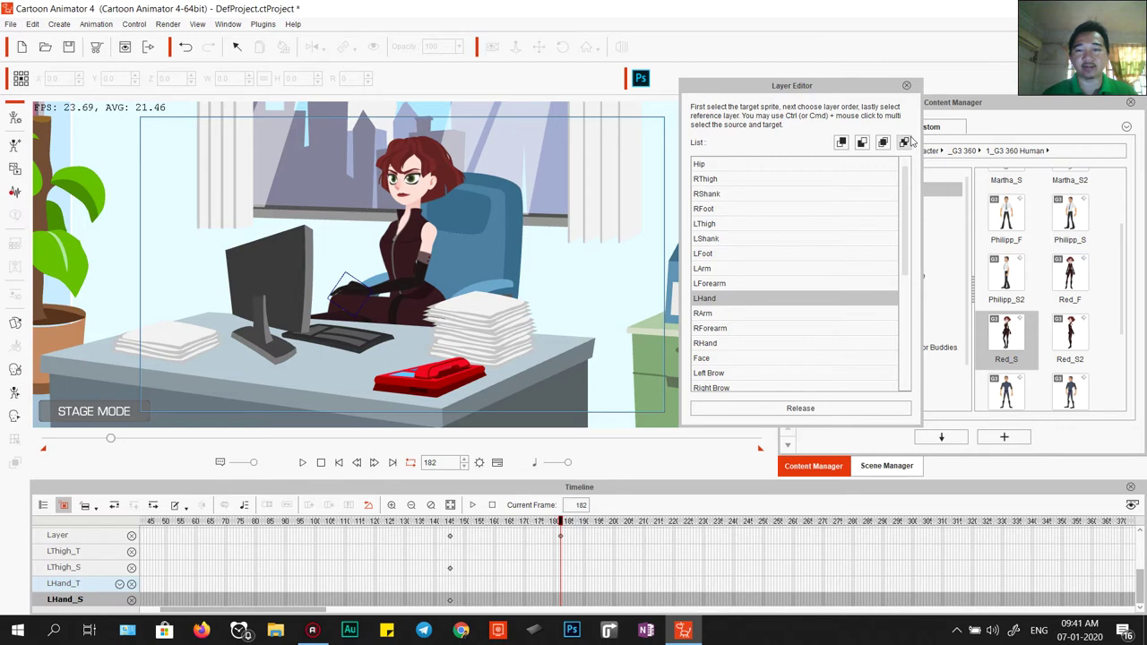
pyautogui.click(905, 144)
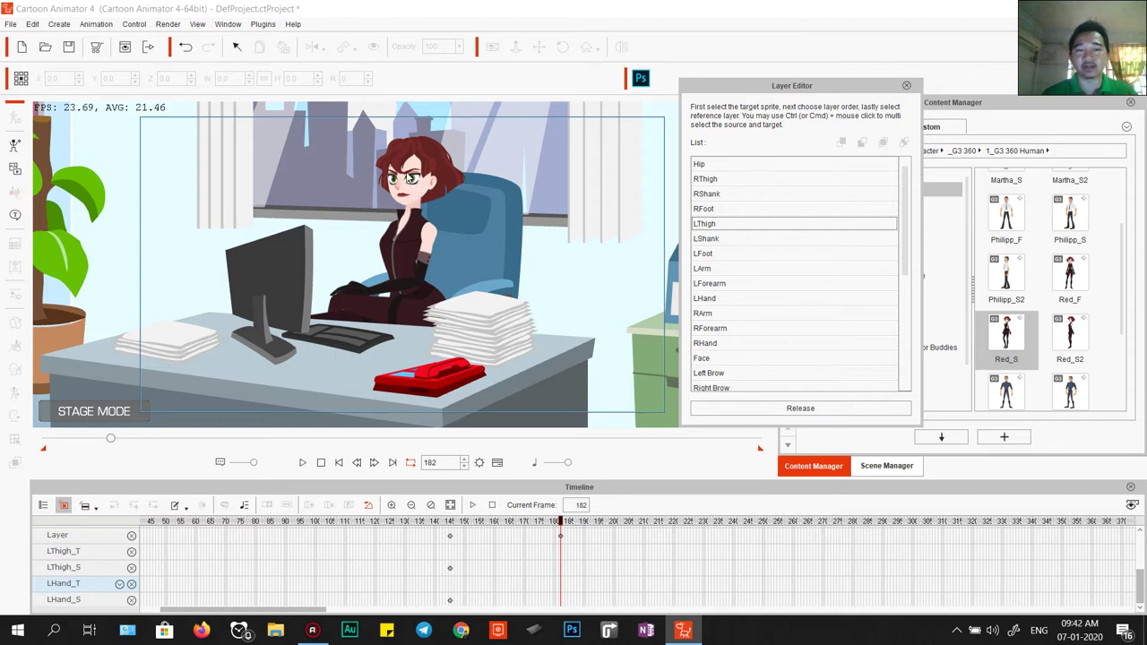
pyautogui.click(367, 291)
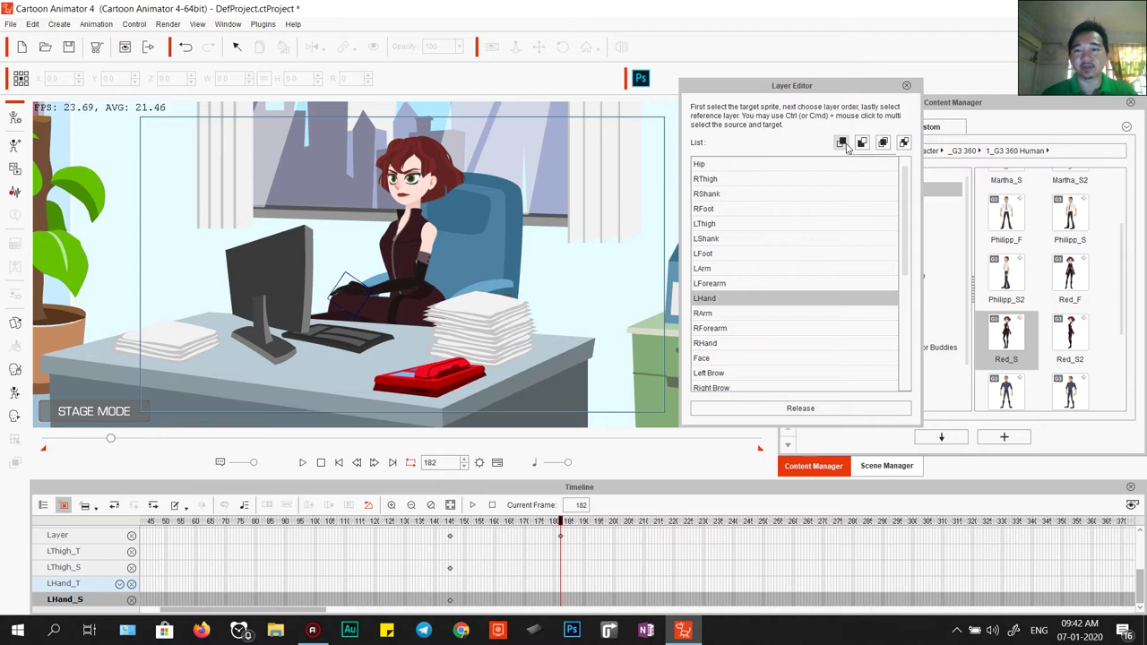
pyautogui.click(883, 143)
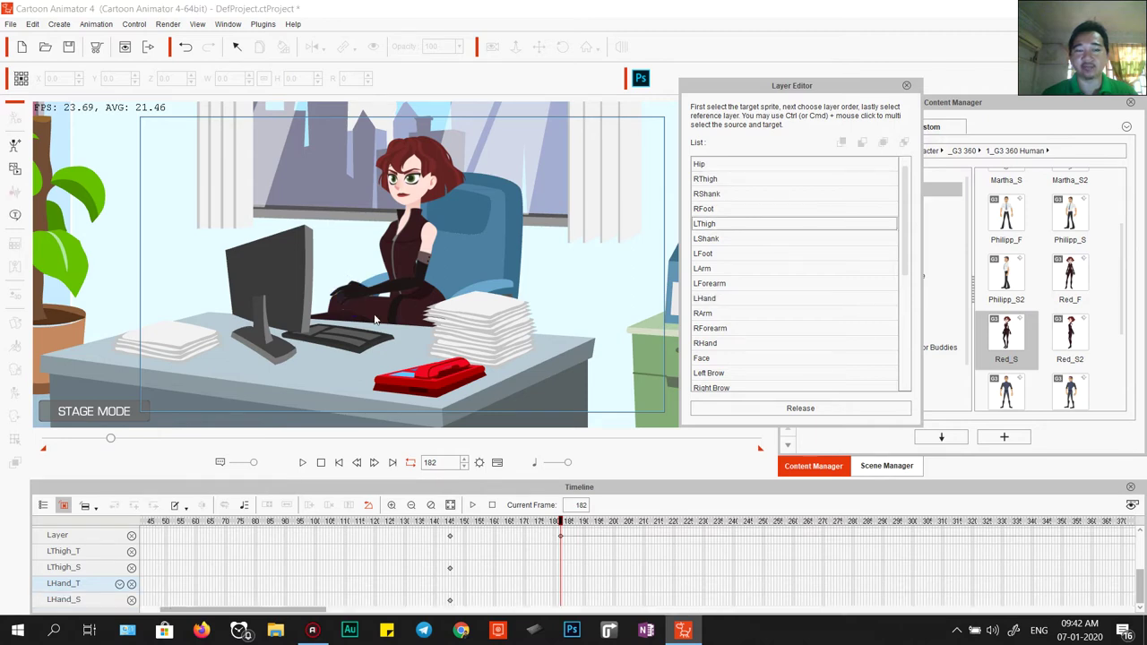
# Place Red_S's LHand sprite behind LShank in the layer order at frame 182
pyautogui.click(347, 295)
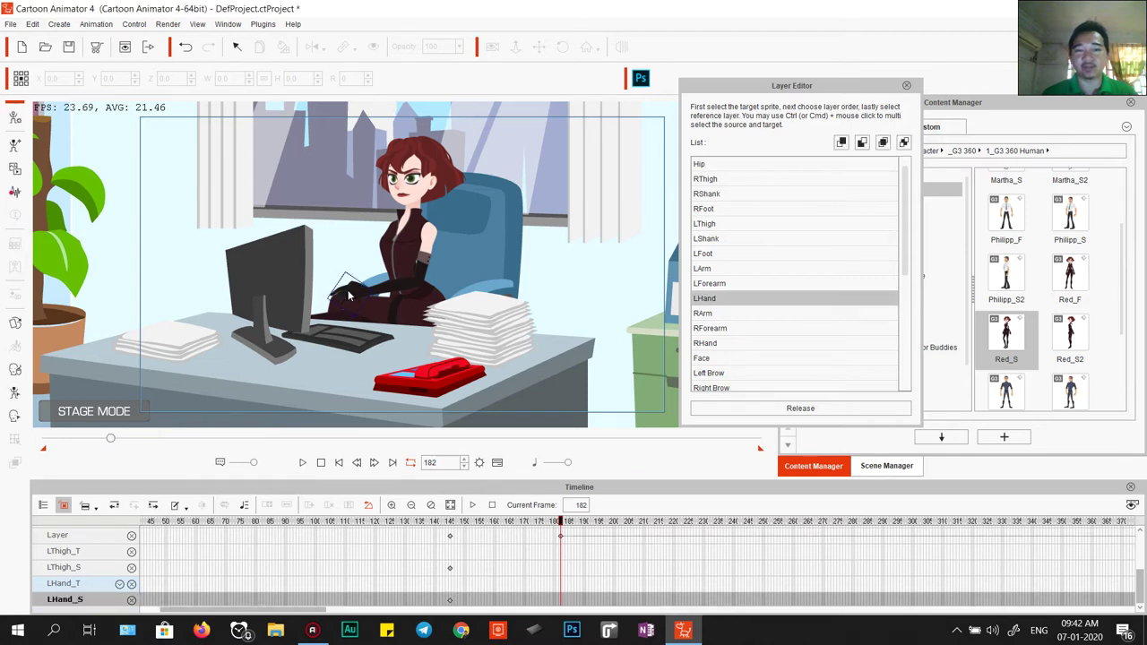
pyautogui.click(865, 145)
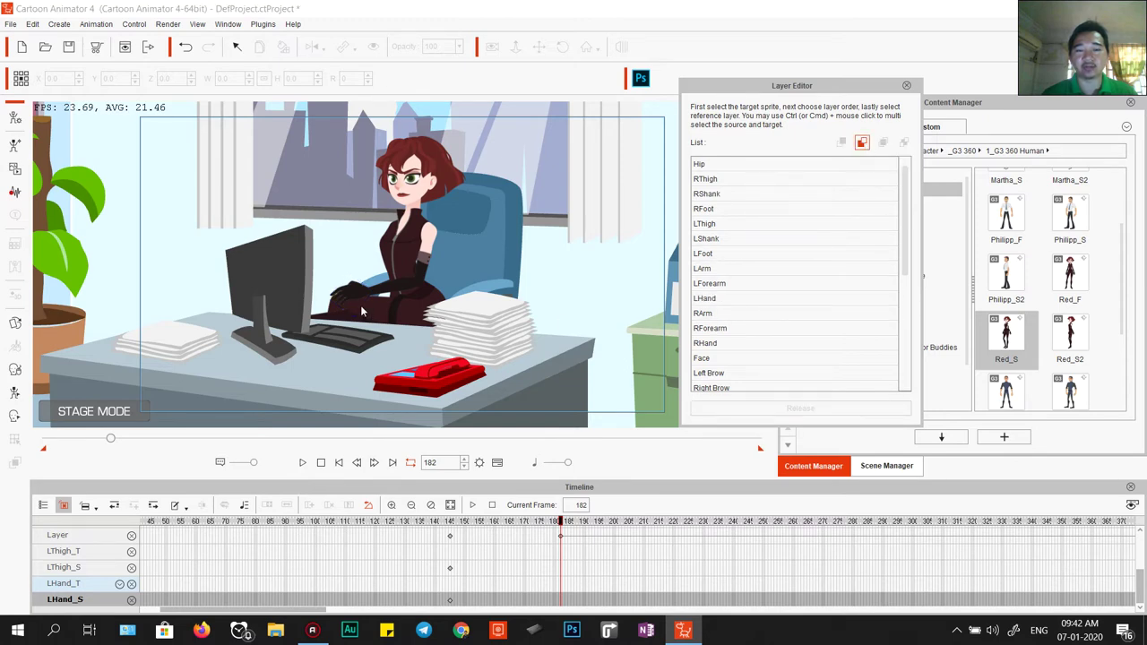
pyautogui.click(719, 241)
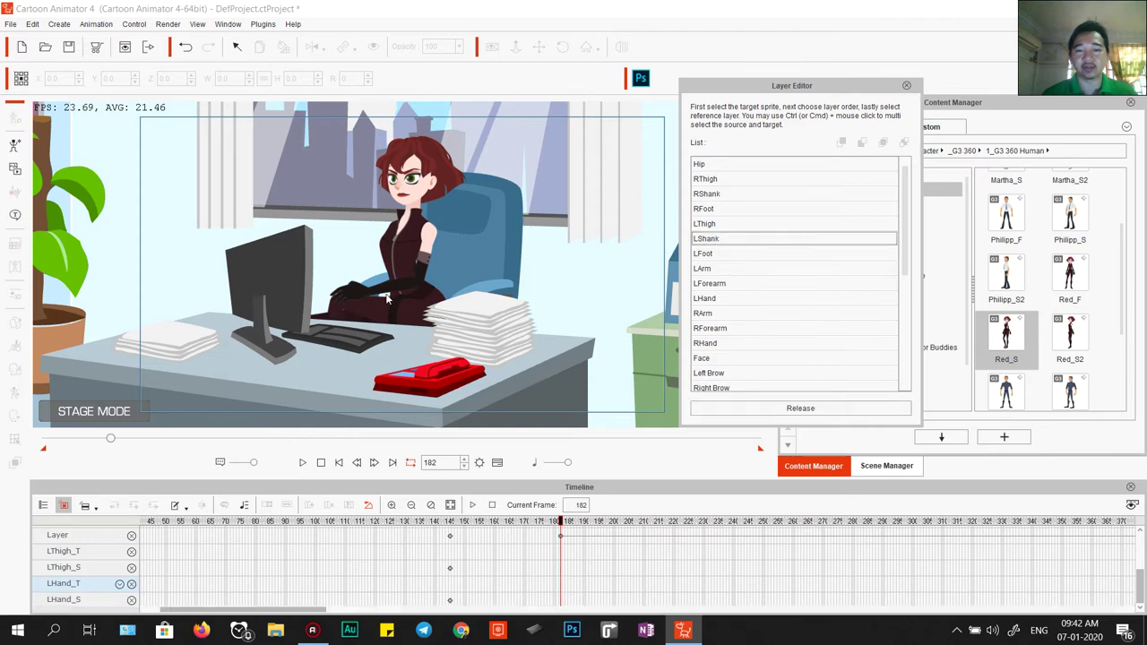
# Place Red_S's LHand sprite behind LThigh in the layer order at frame 182, and check which sprites are LShank and LThigh
pyautogui.click(357, 297)
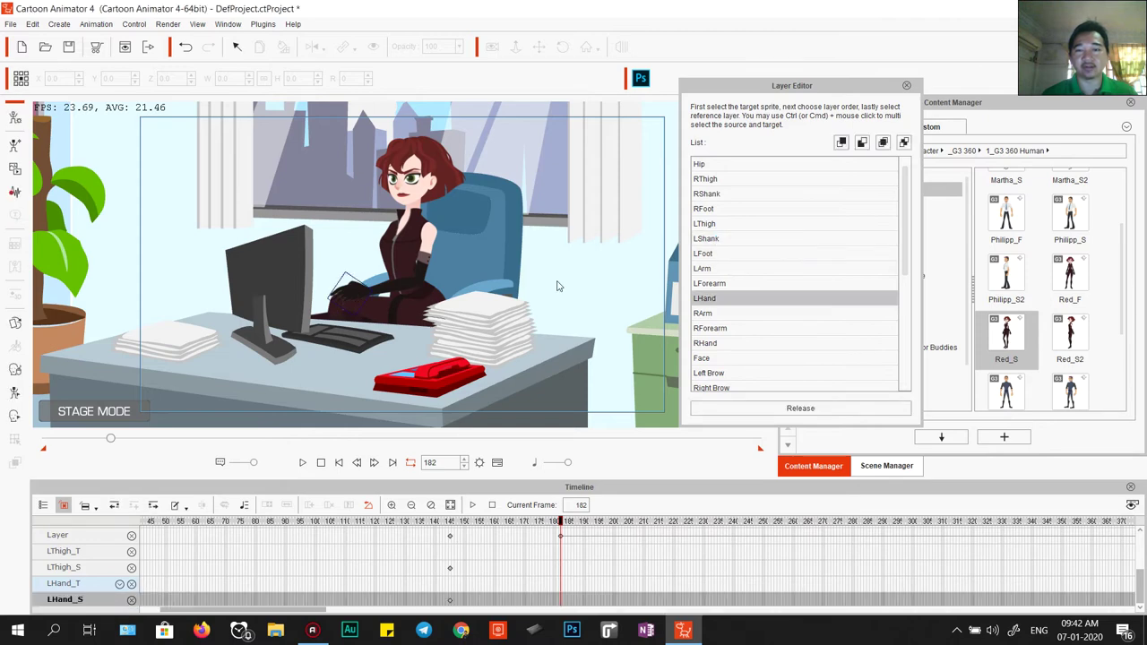
pyautogui.click(861, 146)
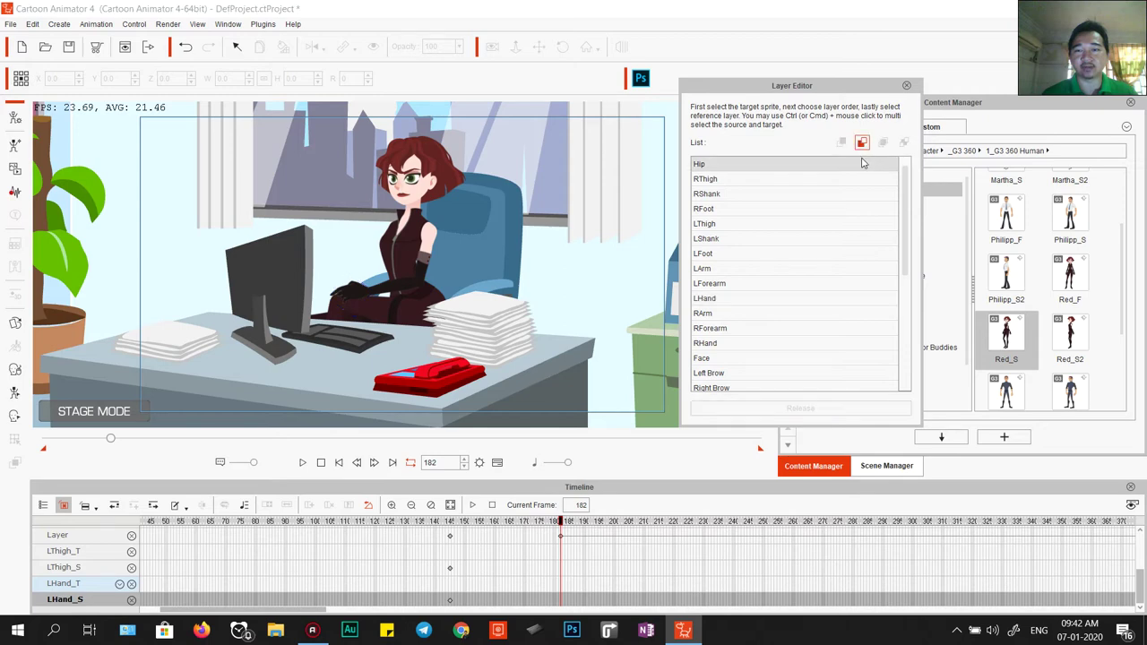
pyautogui.click(709, 227)
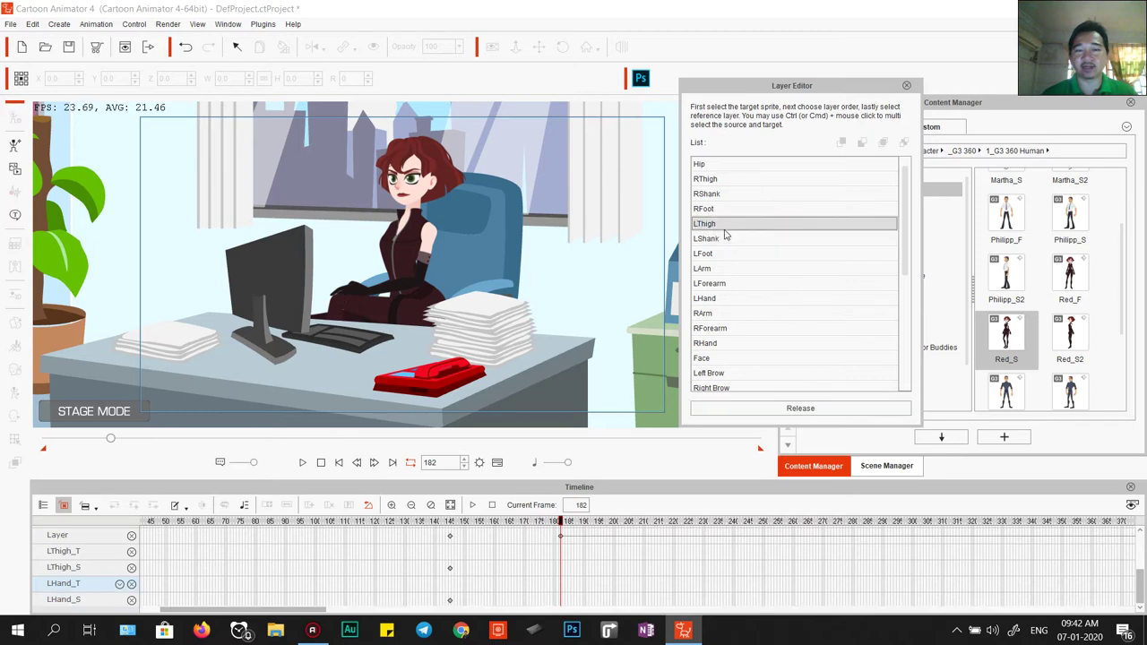
pyautogui.click(708, 238)
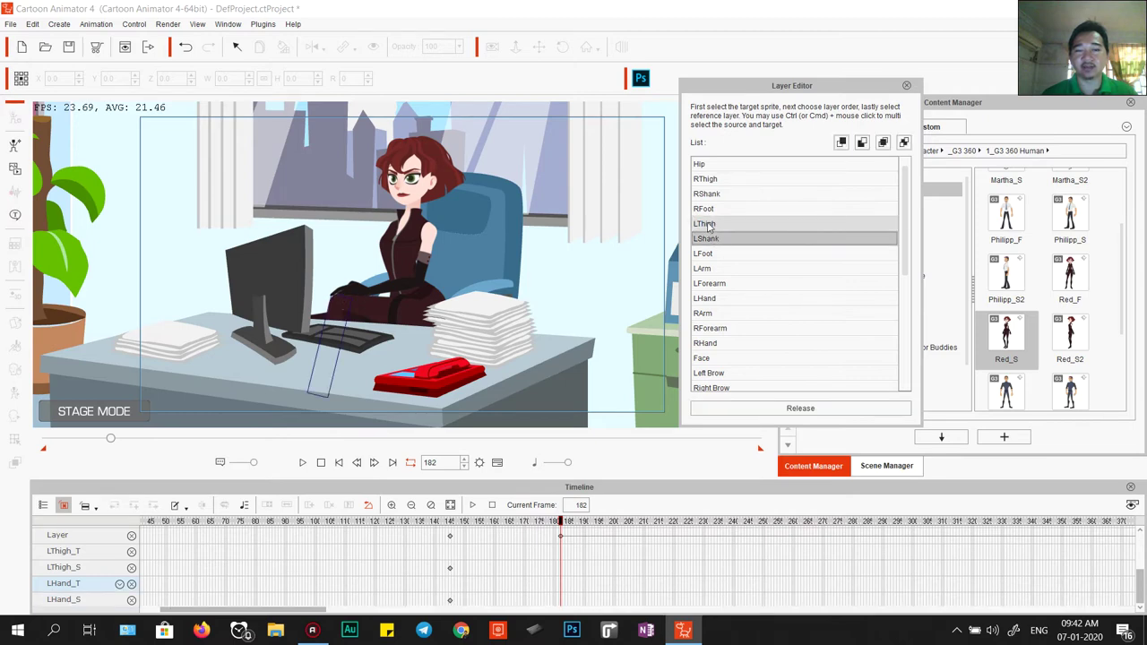
pyautogui.click(694, 227)
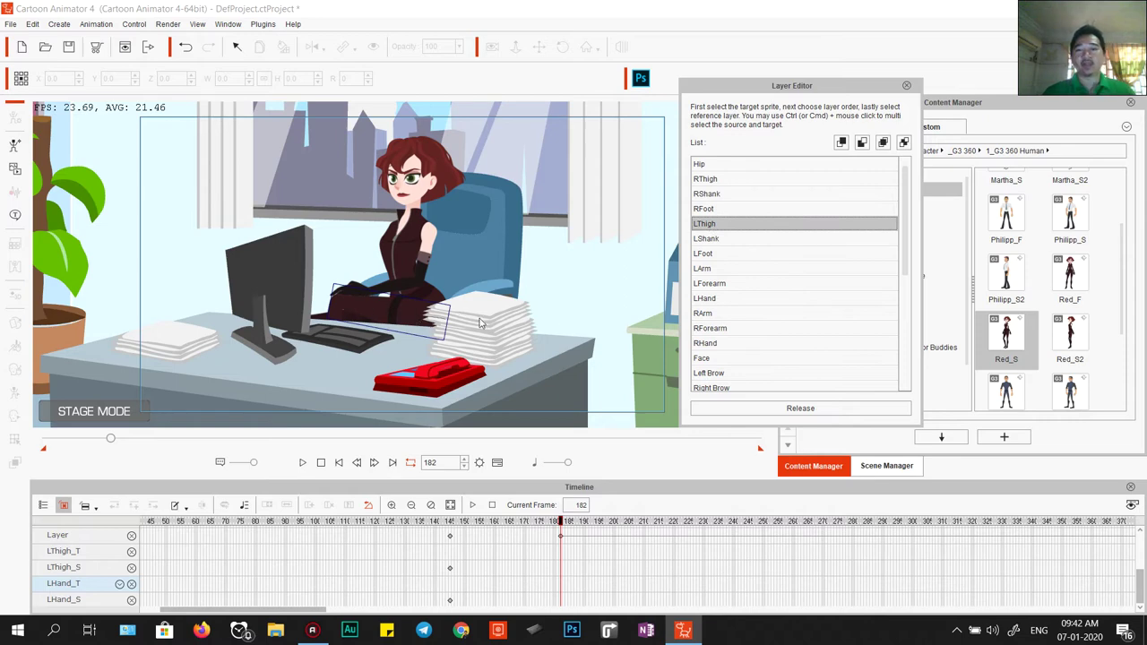
# Release Red_S's custom sprite layer order at frame 233, and check the hand layering back at frame 205
pyautogui.scroll(2, 545, 573)
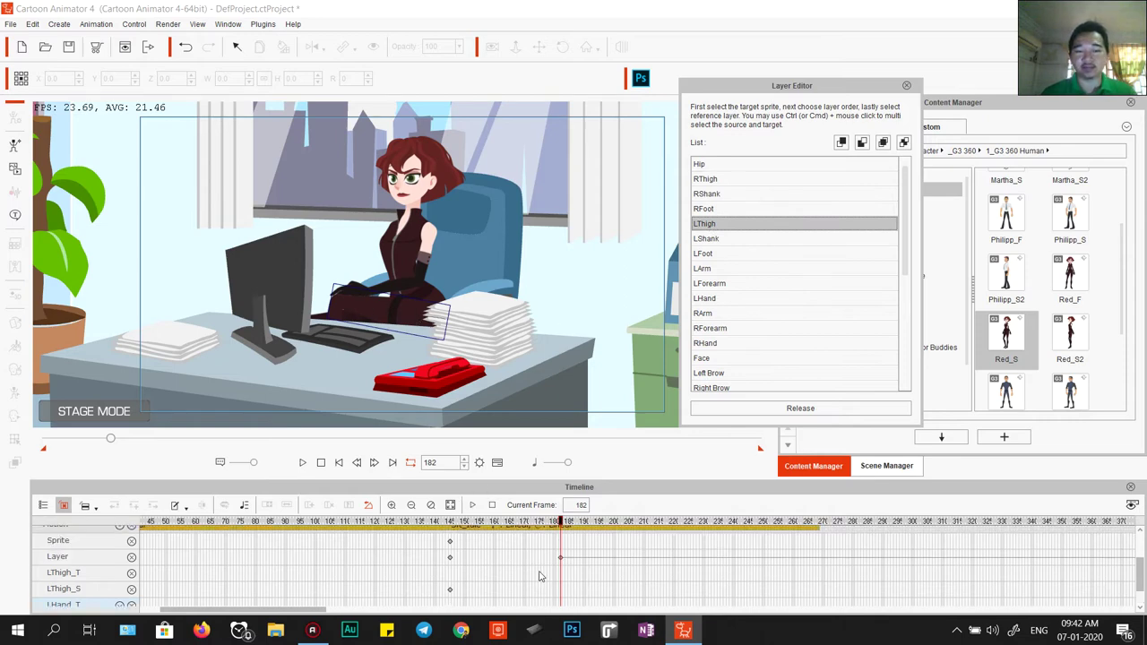
pyautogui.scroll(2, 545, 577)
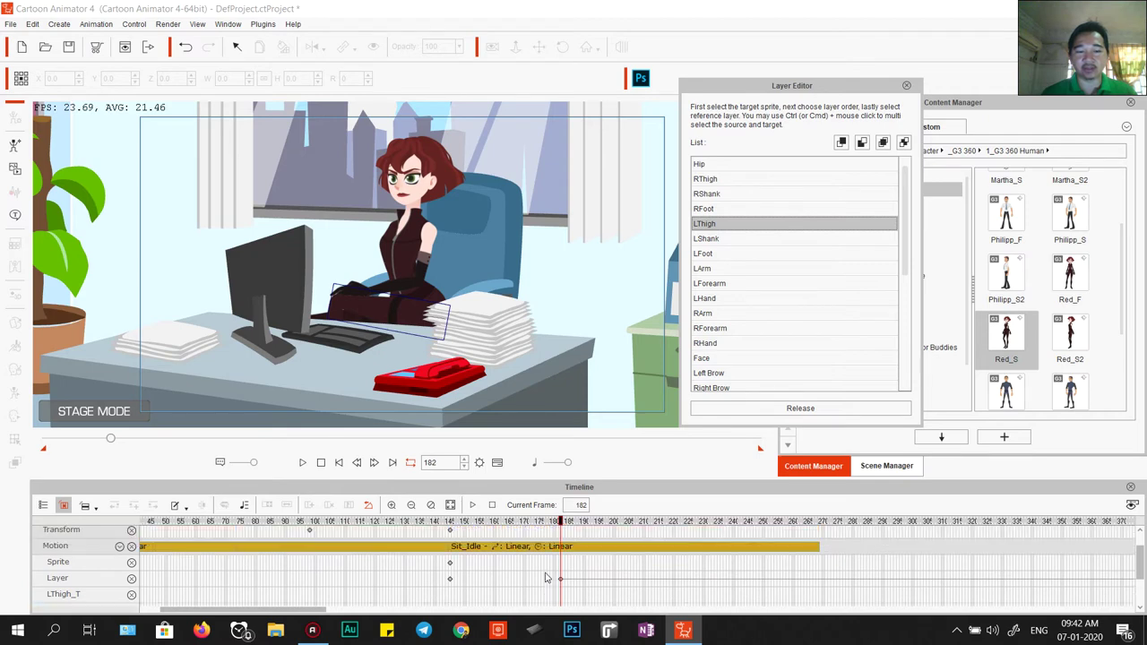
pyautogui.scroll(-4, 546, 578)
pyautogui.scroll(2, 546, 578)
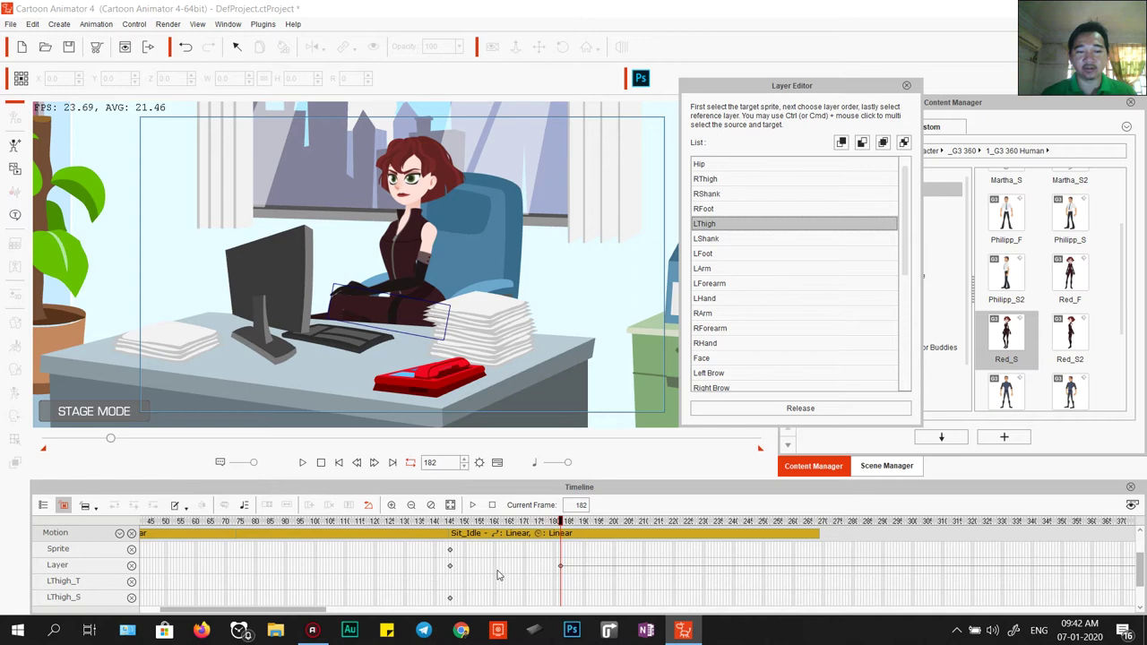
pyautogui.scroll(-1, 502, 576)
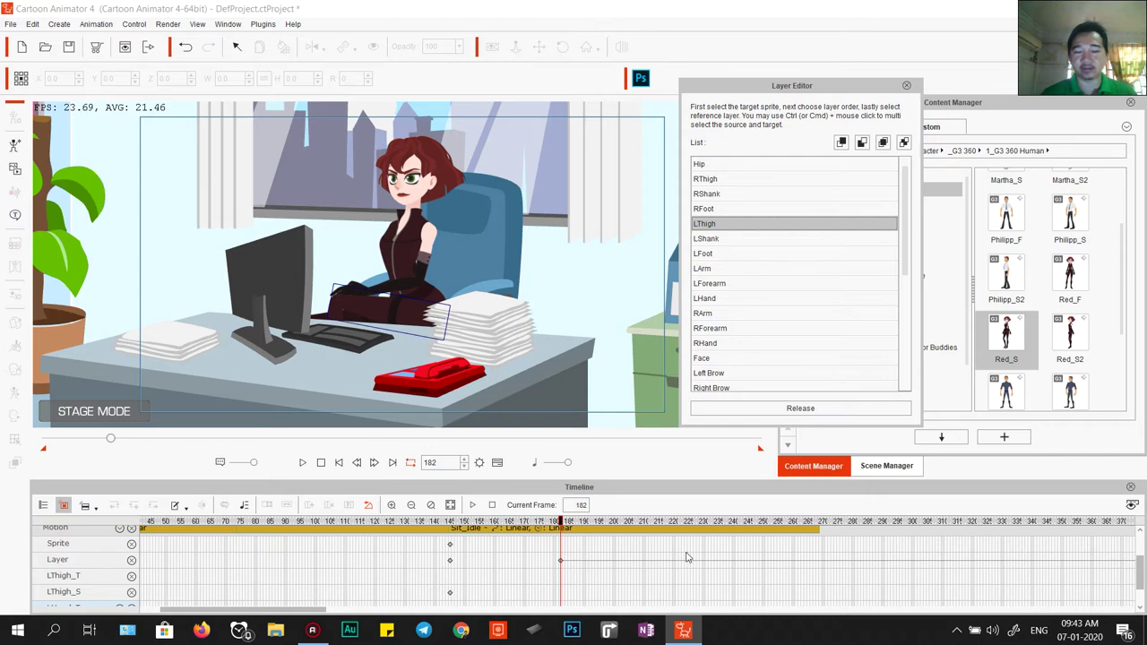
pyautogui.moveTo(562, 523); pyautogui.dragTo(700, 545)
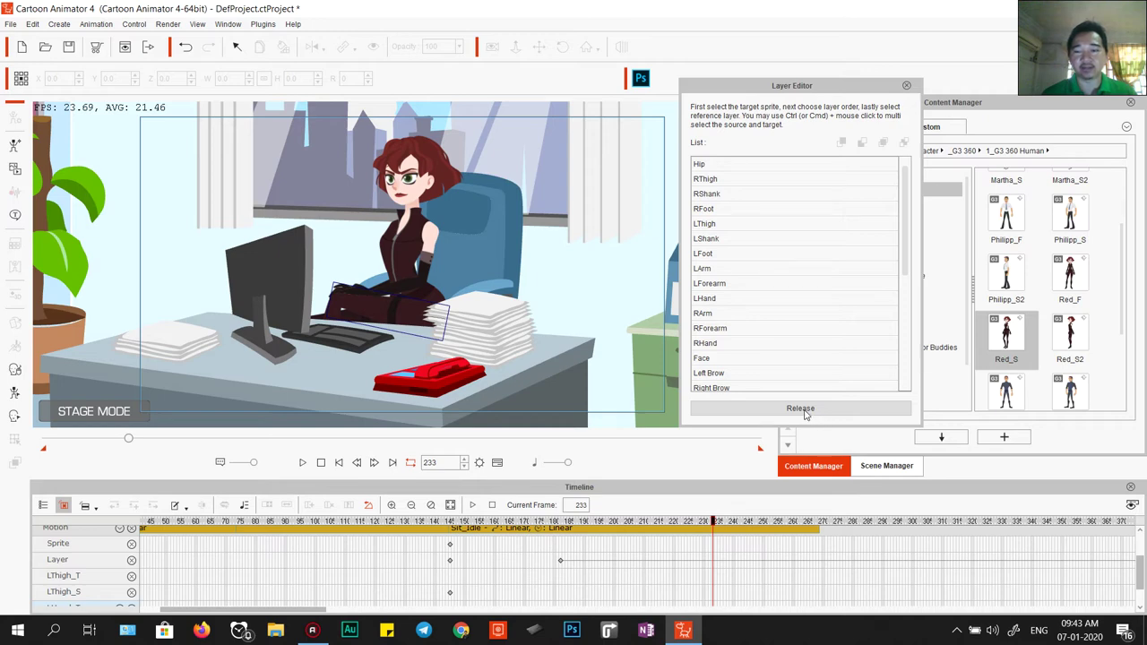
pyautogui.click(803, 412)
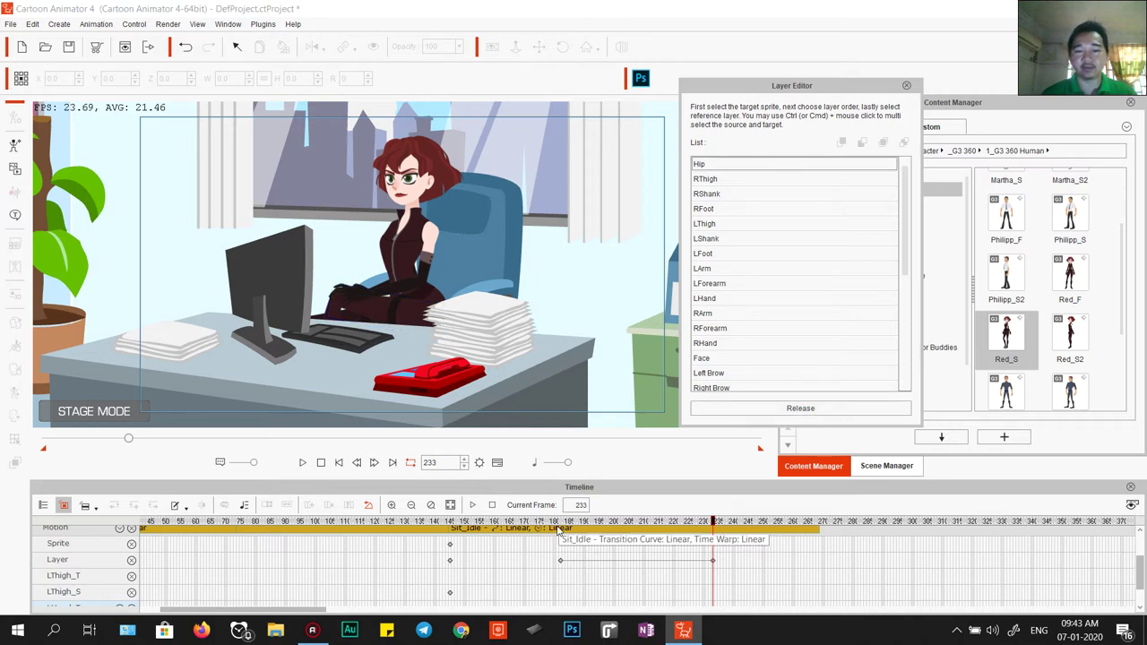
pyautogui.moveTo(574, 523); pyautogui.dragTo(630, 537)
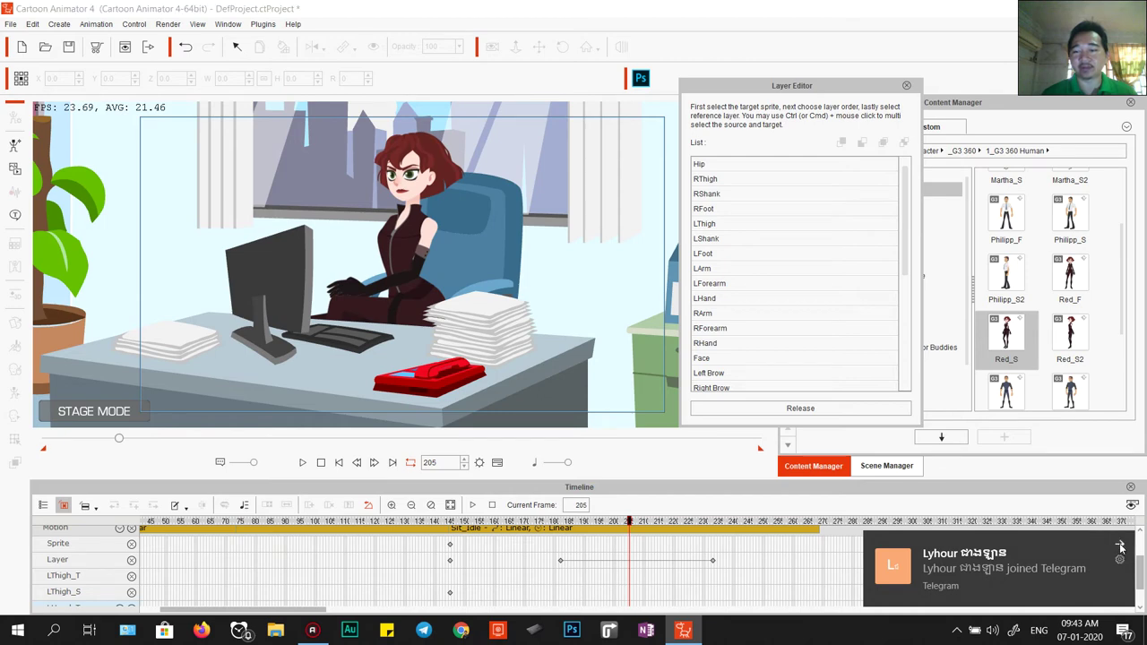
pyautogui.click(1120, 547)
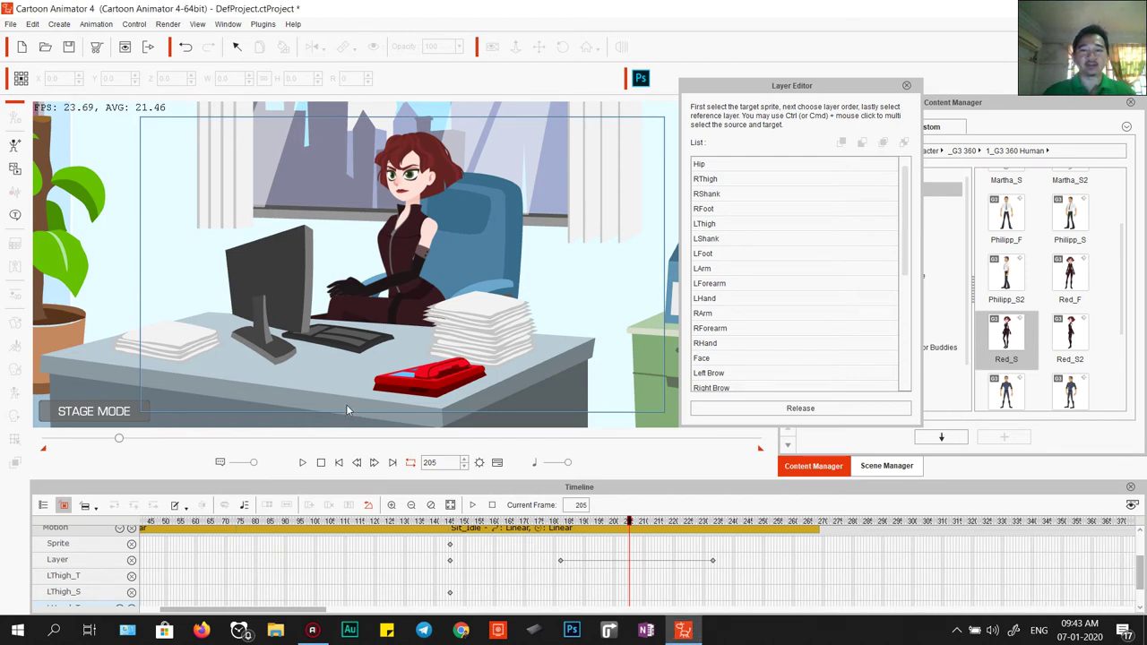
# Play the animation from frame 1 with the whole office in view to review the walk and the sitting
pyautogui.click(320, 462)
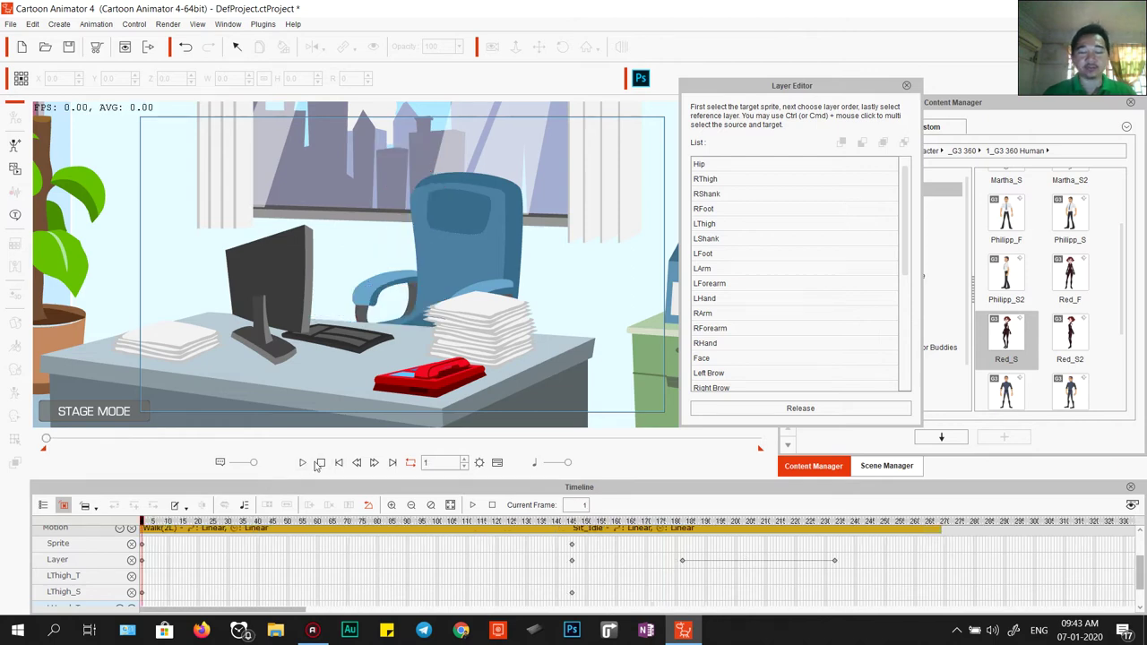
pyautogui.scroll(-6, 442, 267)
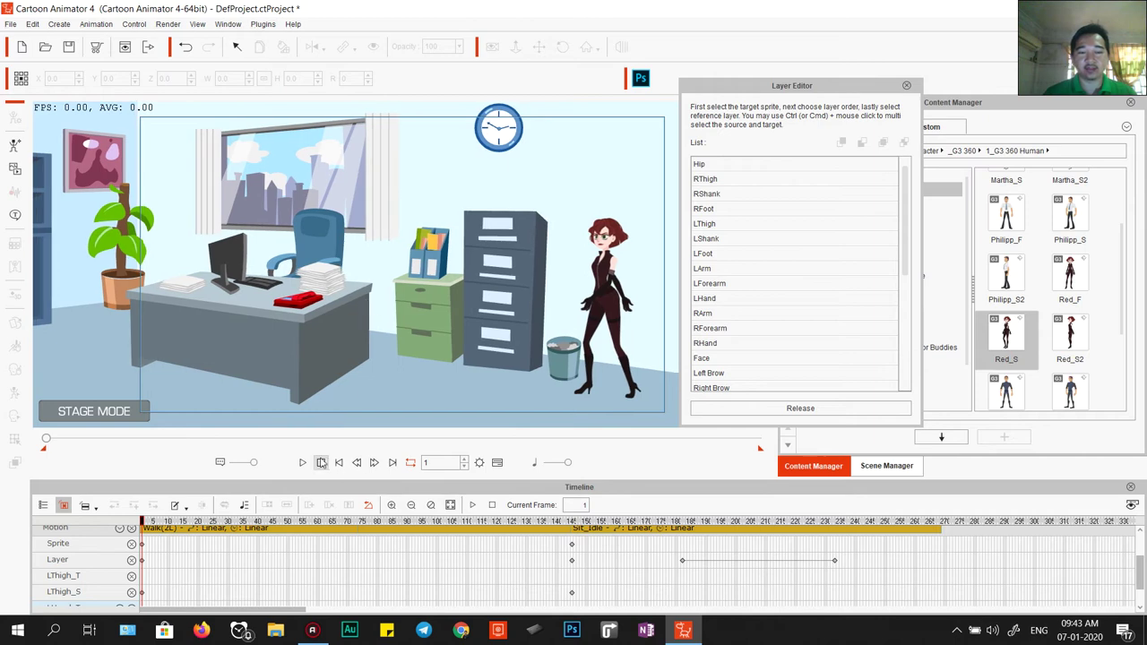
pyautogui.click(303, 462)
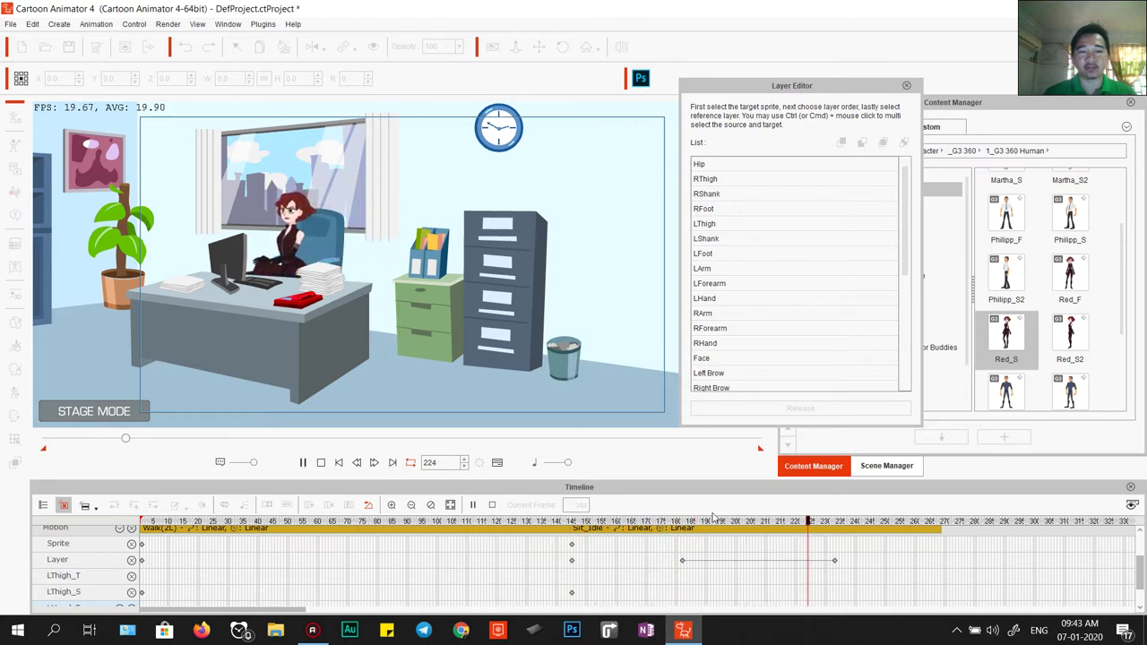
# Hide Red_S's Motion track in the timeline, go to frame 86 of the walk and close the Layer Editor
pyautogui.moveTo(863, 521); pyautogui.dragTo(327, 565)
pyautogui.scroll(1, 327, 564)
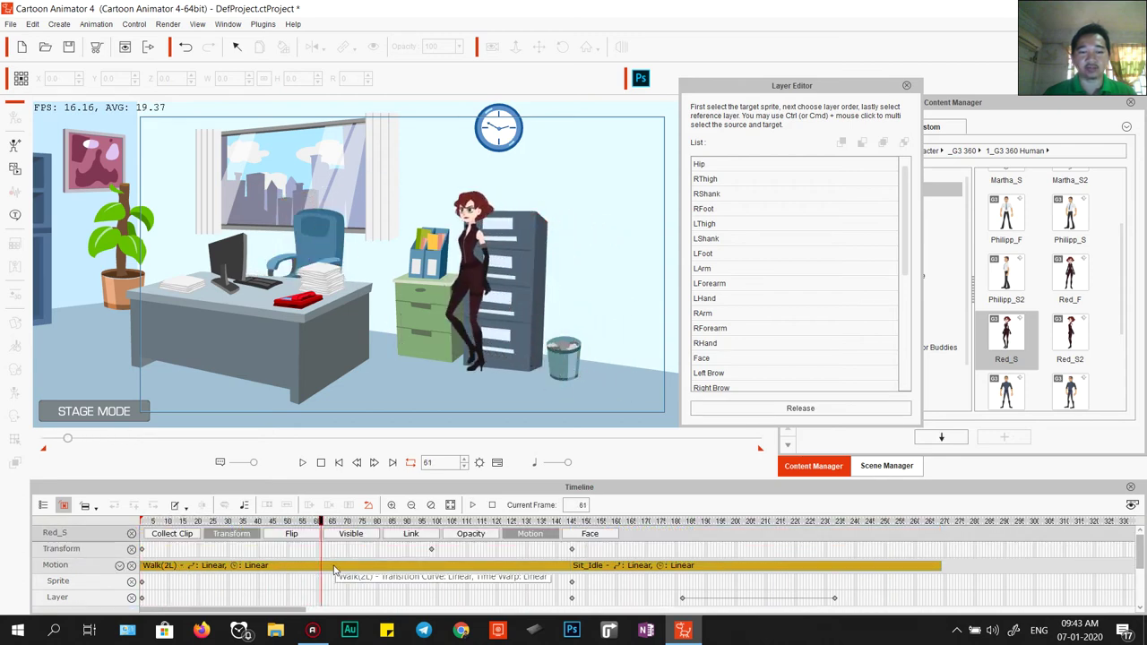
pyautogui.click(529, 533)
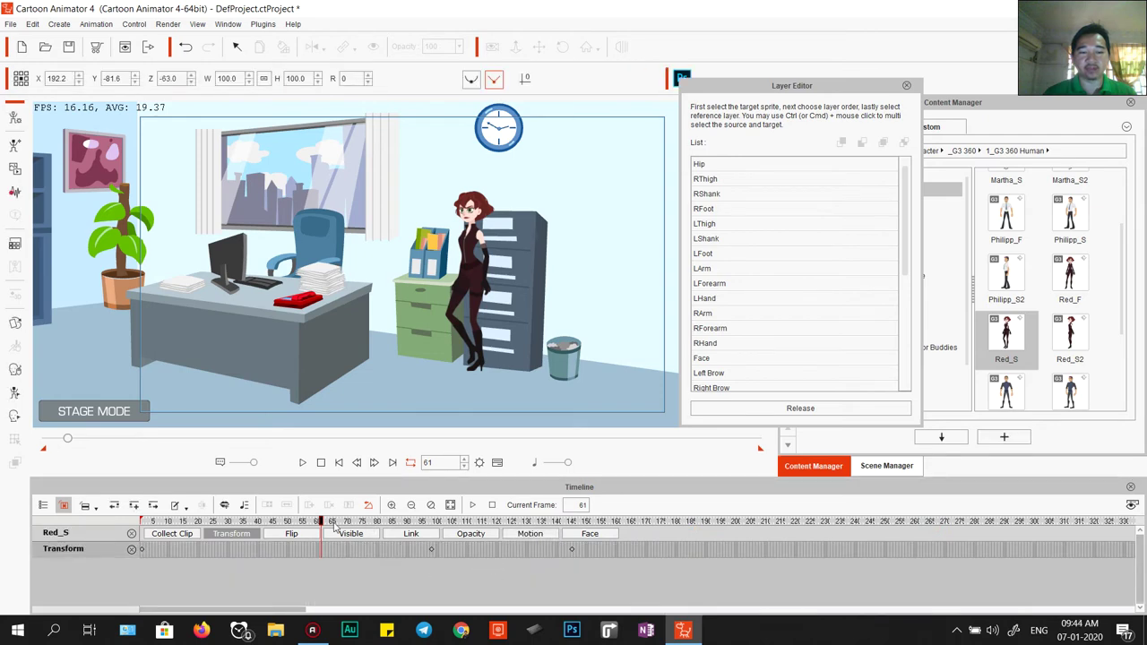
pyautogui.moveTo(320, 524); pyautogui.dragTo(395, 524)
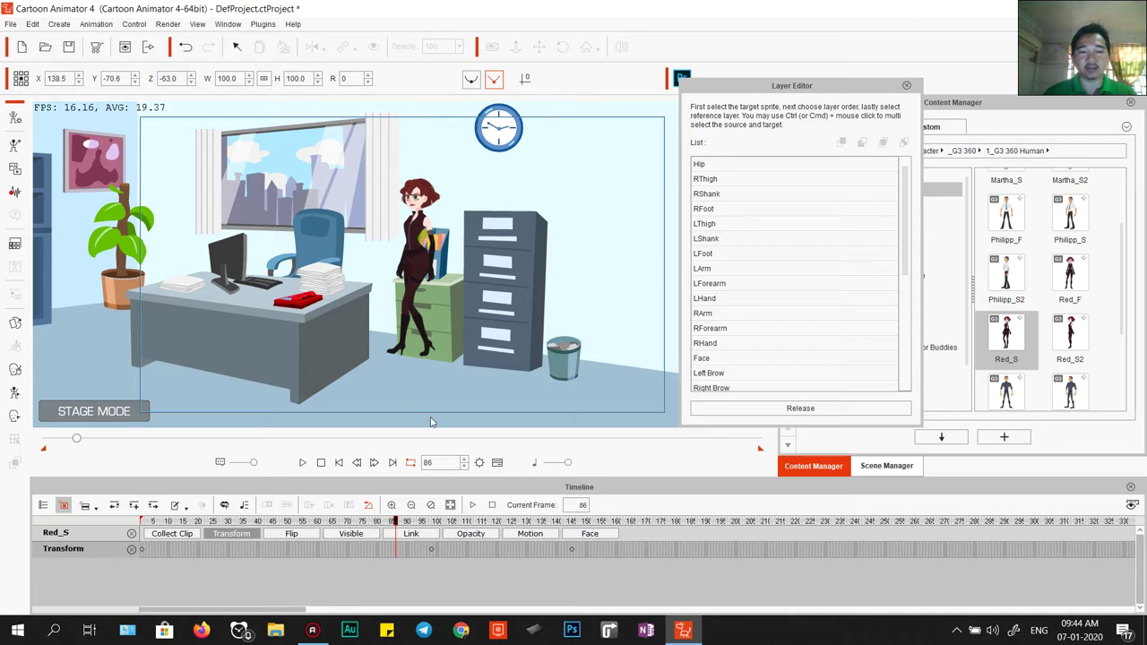
pyautogui.click(413, 260)
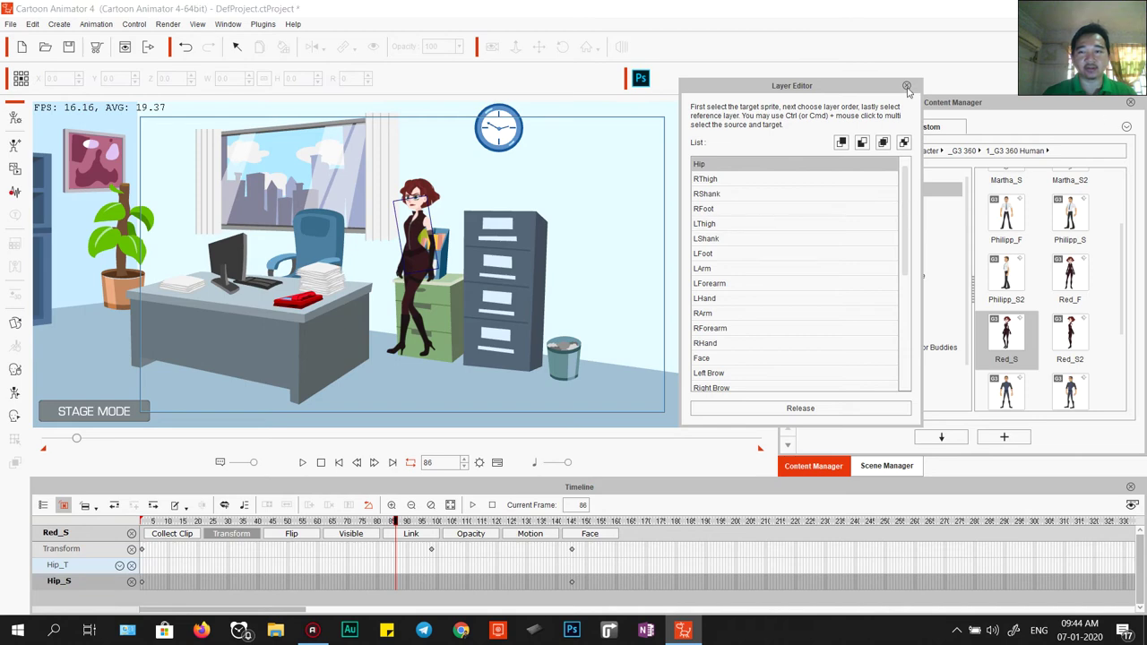
pyautogui.click(906, 85)
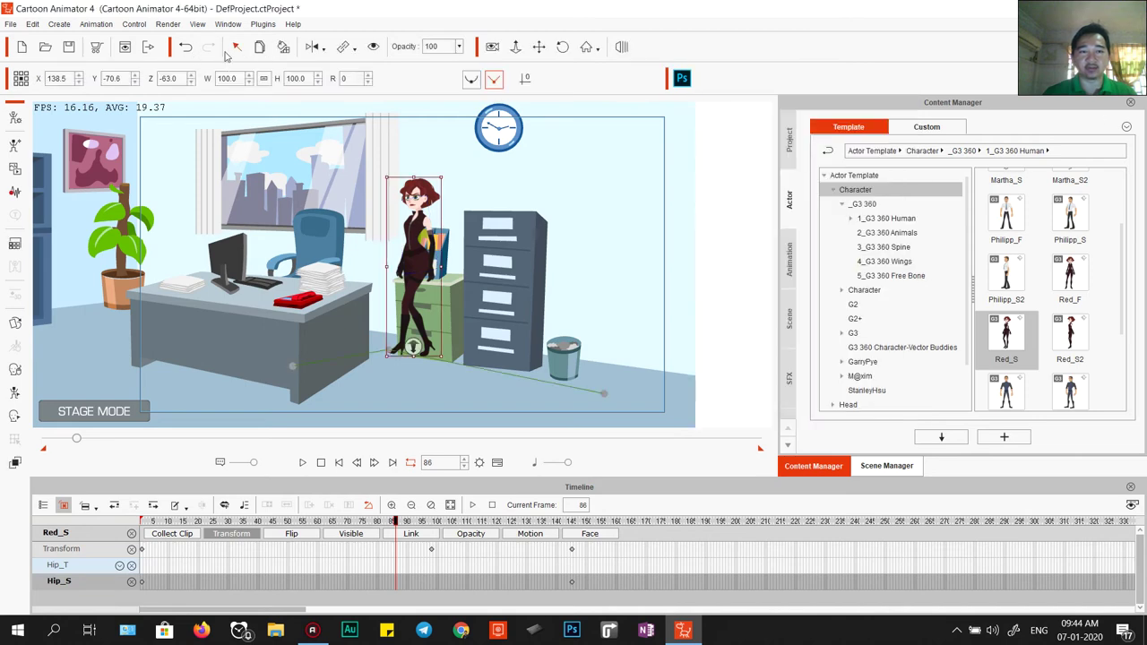
# Adjust Red_S's walk path by nudging her at frame 86 and placing her at X 317.9, Y -99.9 at frame 1
pyautogui.moveTo(405, 245); pyautogui.dragTo(412, 252)
pyautogui.moveTo(399, 530); pyautogui.dragTo(134, 492)
pyautogui.moveTo(624, 314); pyautogui.dragTo(604, 300)
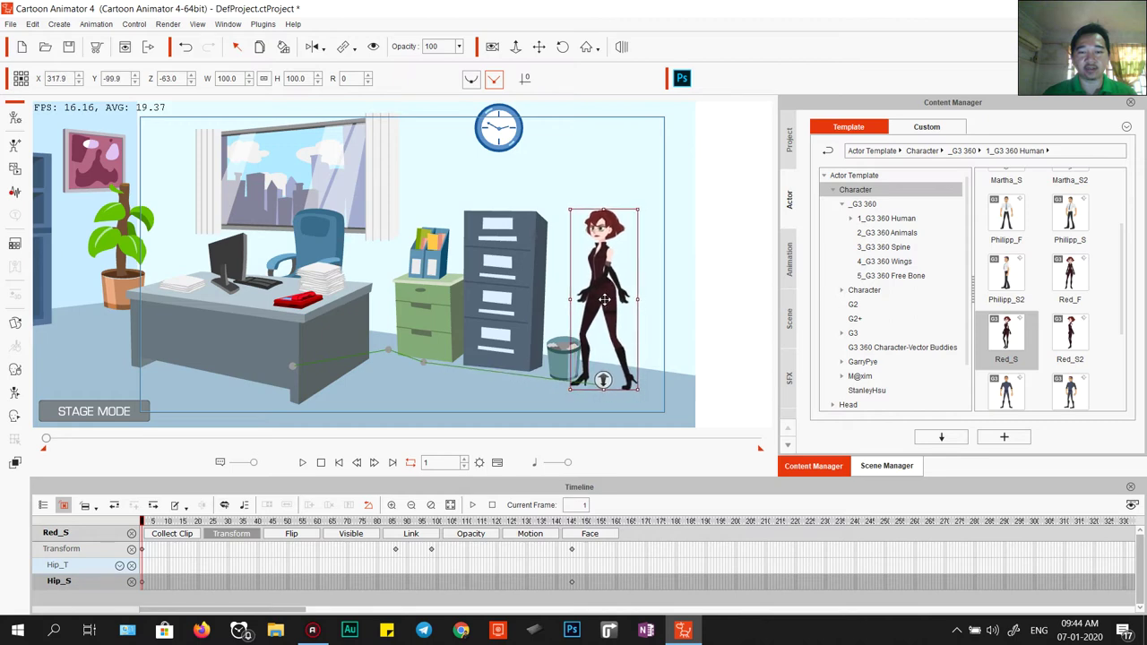
# Play back the revised walk, shorten the playback range to end around frame 202 and stop there
pyautogui.click(302, 463)
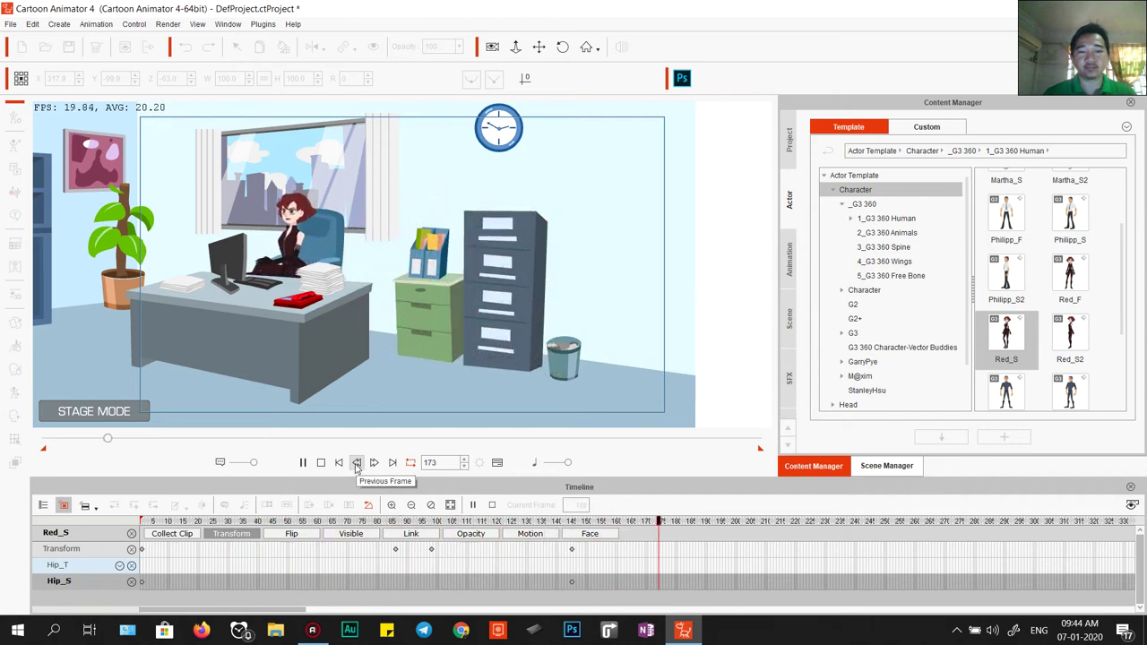
pyautogui.press('space')
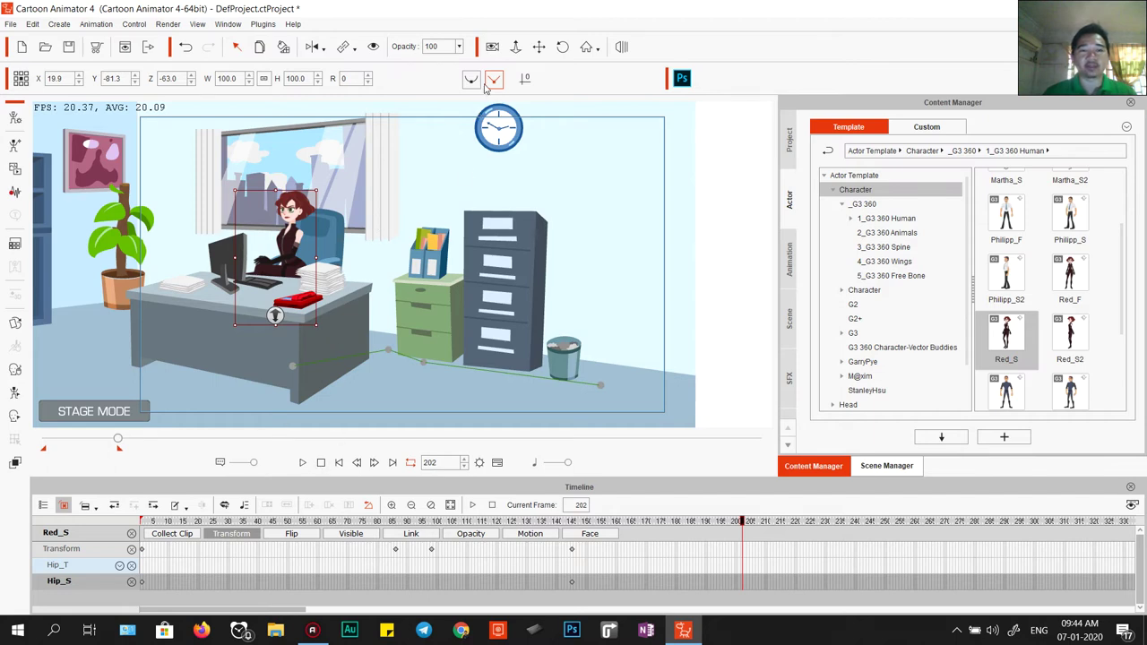
# Turn on camera recording and try panning the camera around the seated Red_S at frame 202
pyautogui.click(492, 48)
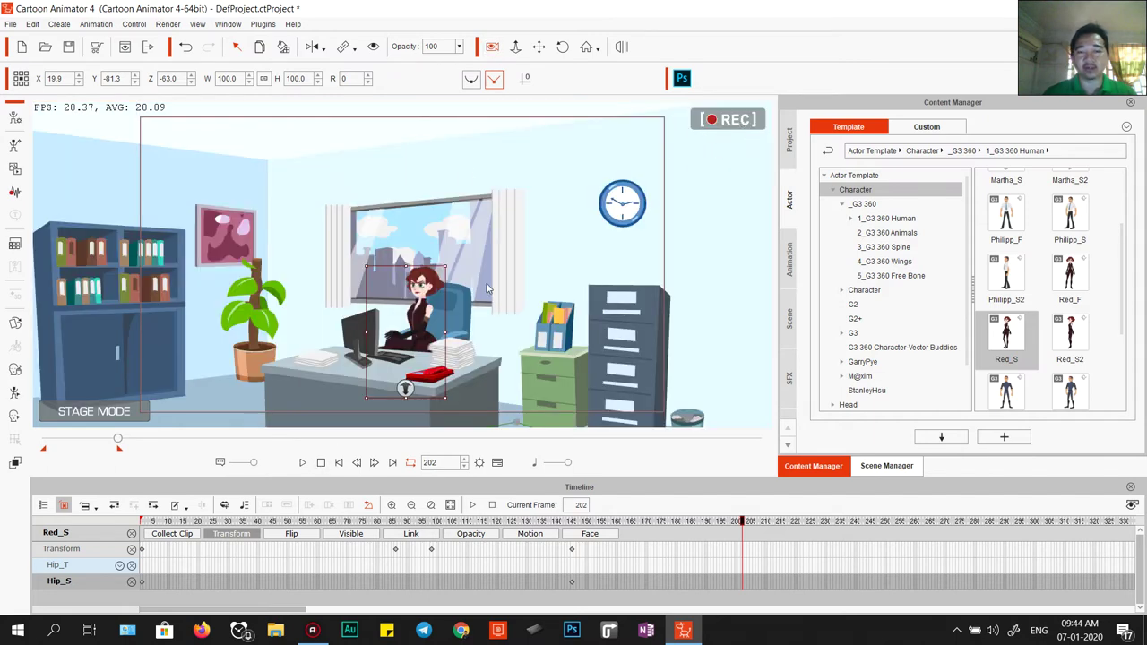
pyautogui.moveTo(459, 312); pyautogui.dragTo(406, 356)
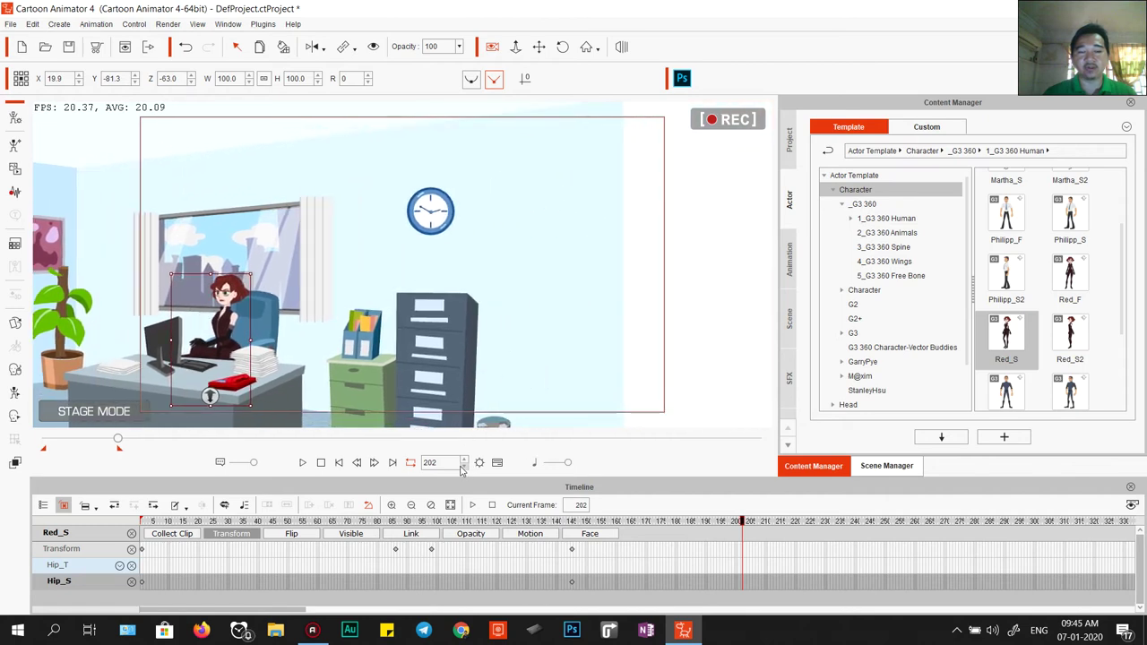
pyautogui.moveTo(430, 305); pyautogui.dragTo(391, 306)
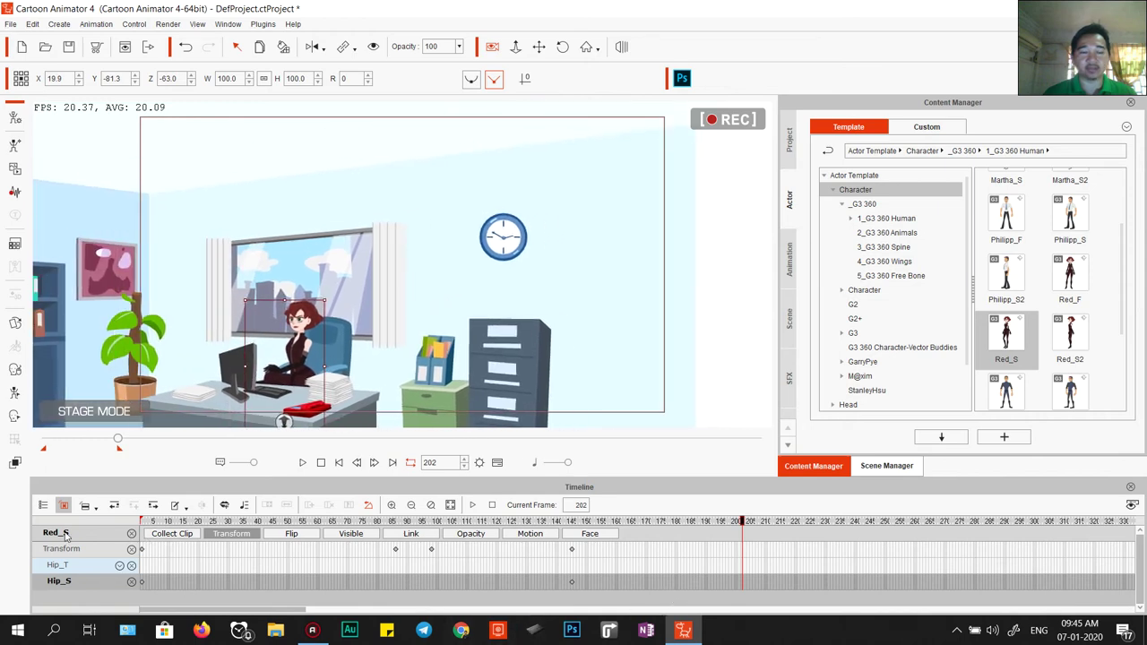
# Show the project's Camera track in the timeline and refresh the camera view at frame 202
pyautogui.click(43, 506)
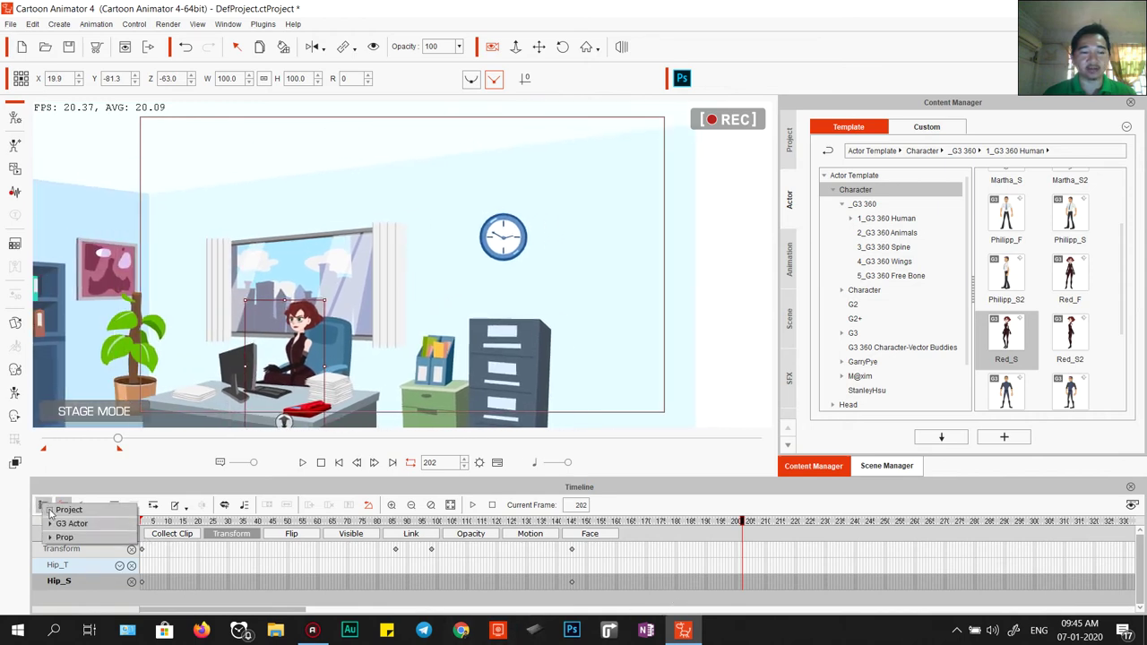
pyautogui.click(50, 509)
pyautogui.click(233, 534)
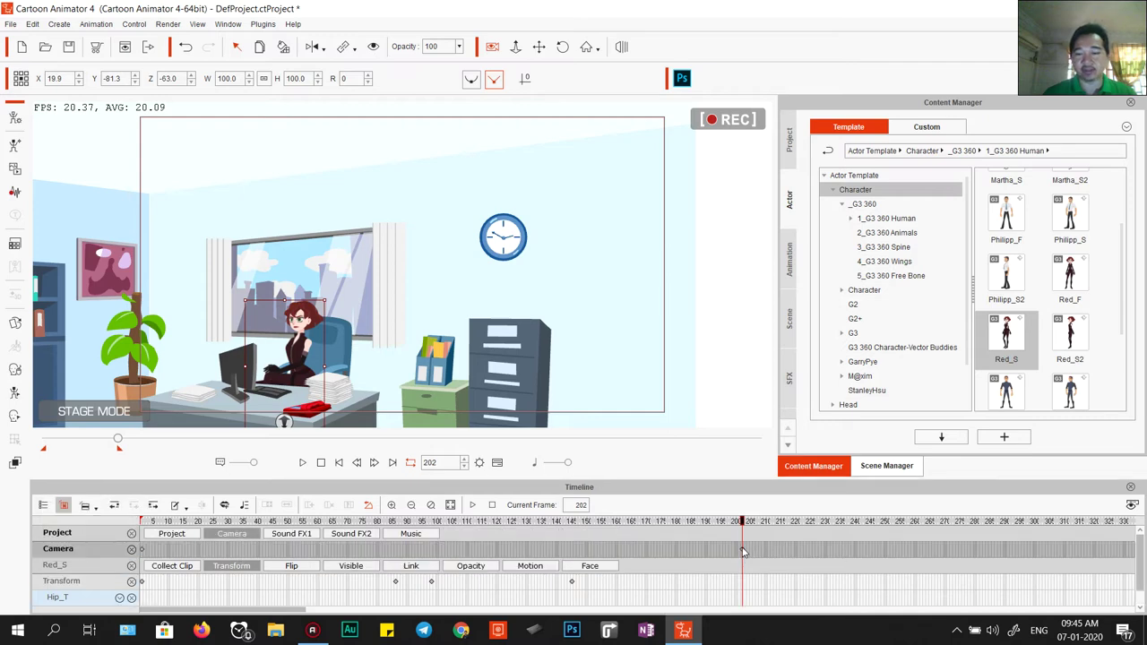
pyautogui.click(743, 573)
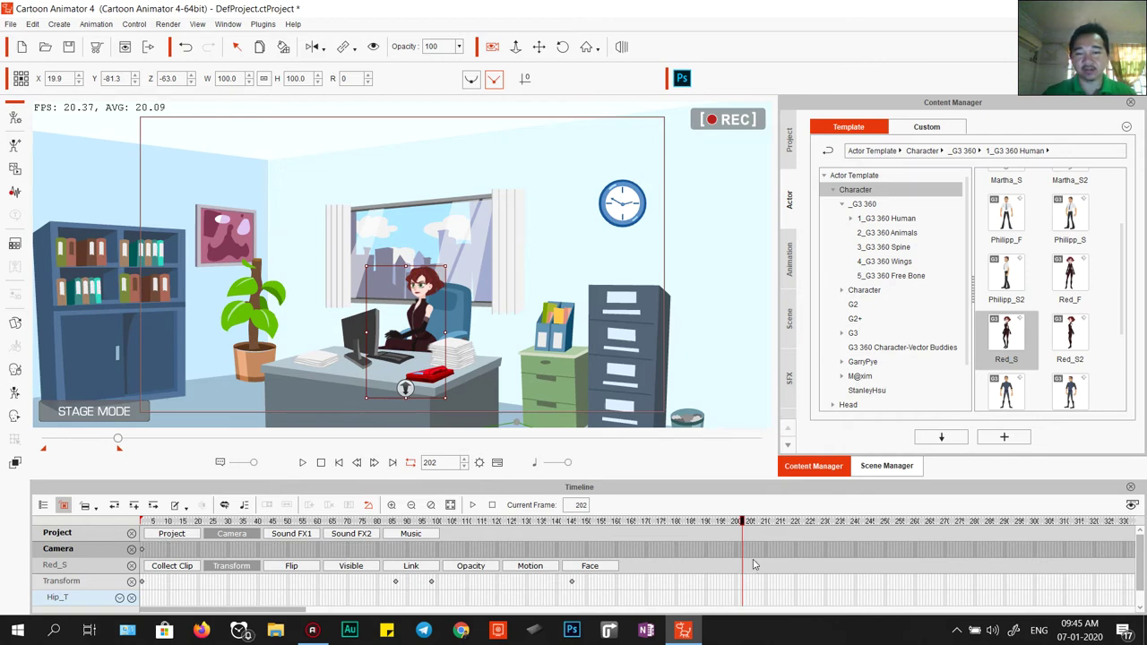
# Set the opening camera view at frame 1 to a close-up of the sky and buildings through the office window
pyautogui.click(140, 549)
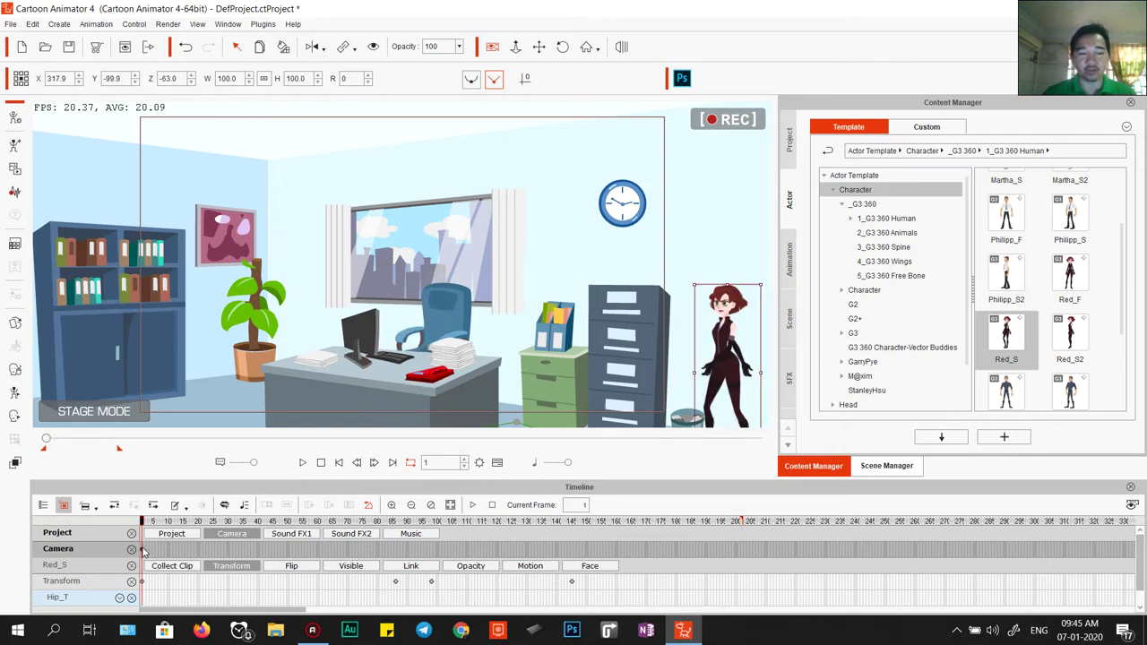
pyautogui.scroll(5, 483, 296)
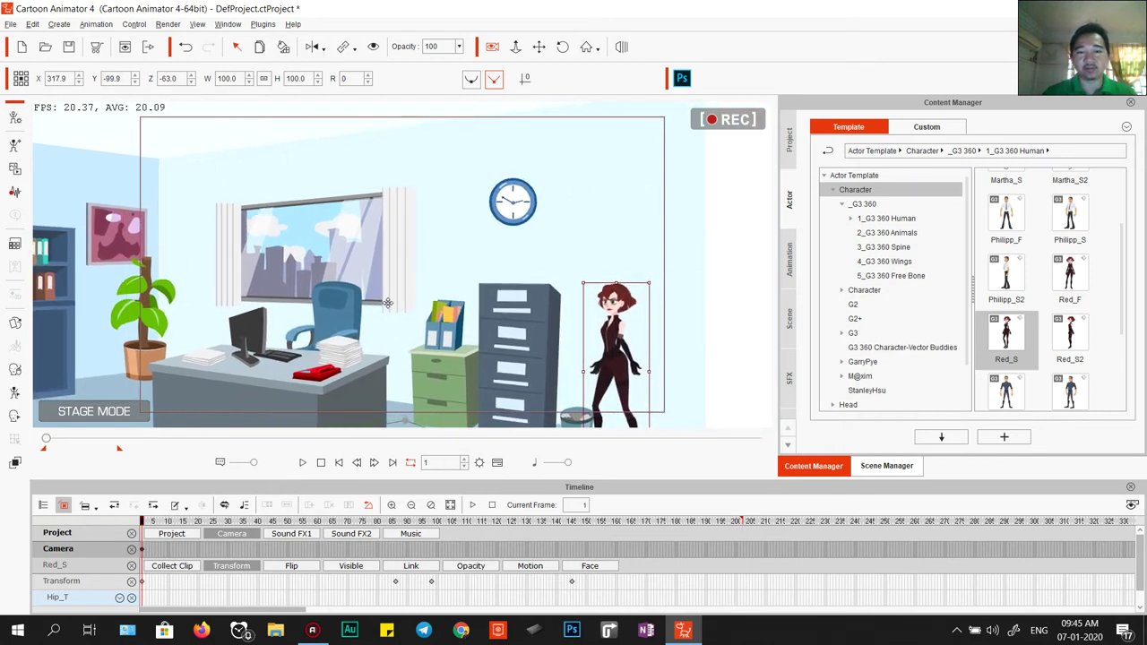
pyautogui.scroll(6, 380, 289)
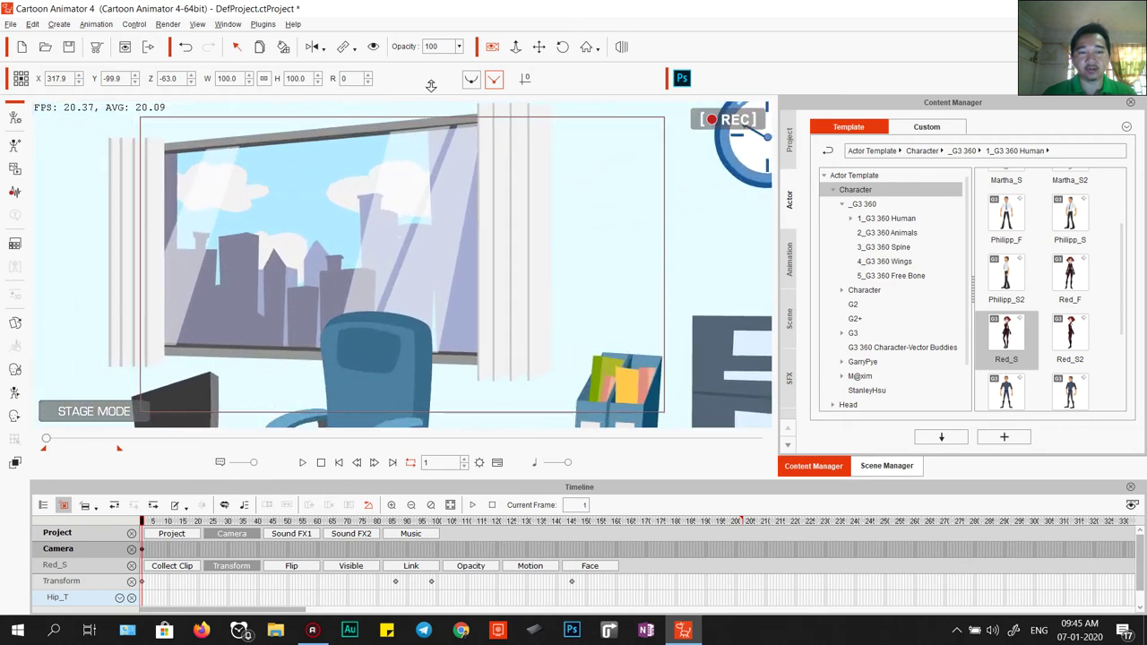
pyautogui.scroll(-4, 384, 293)
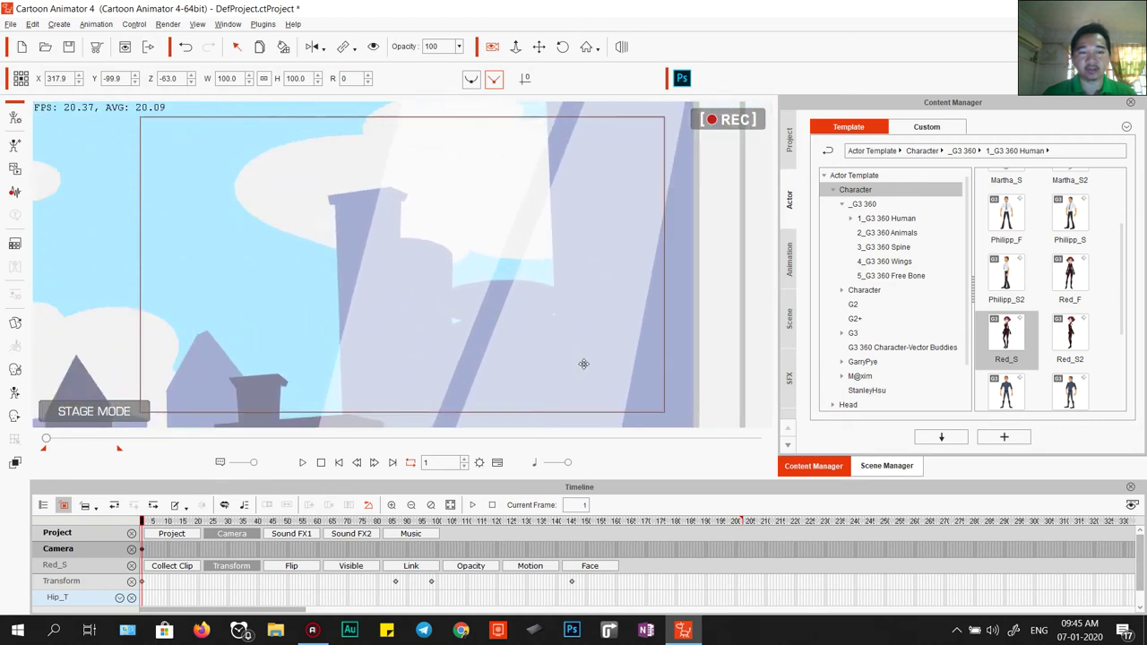
pyautogui.scroll(-2, 517, 302)
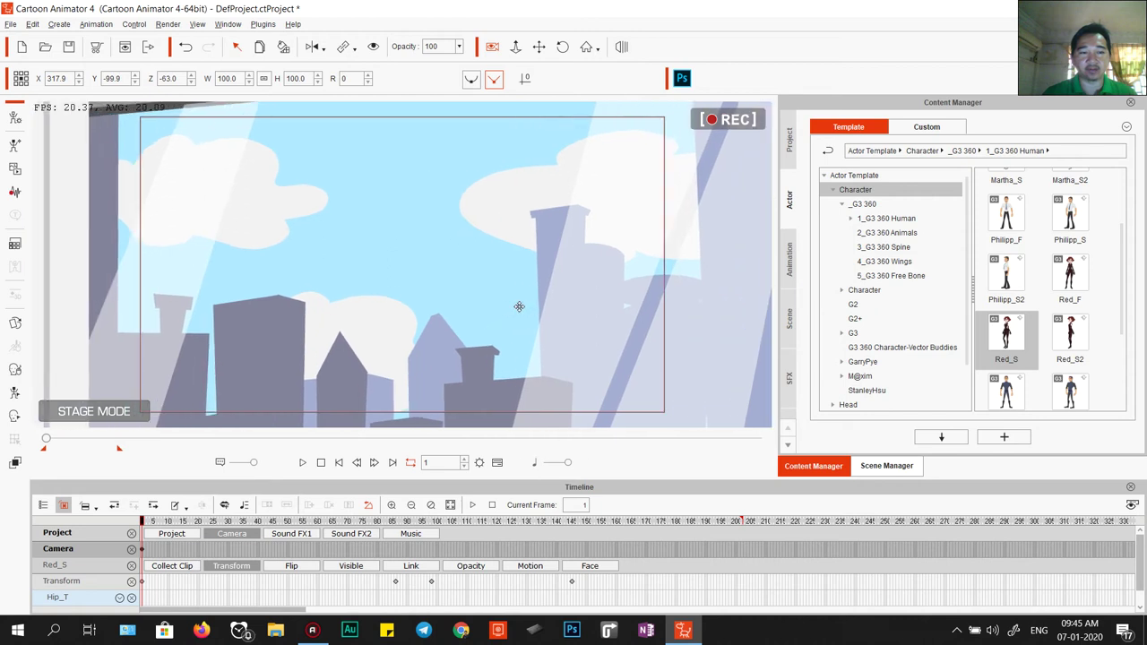
pyautogui.moveTo(516, 300); pyautogui.dragTo(531, 310)
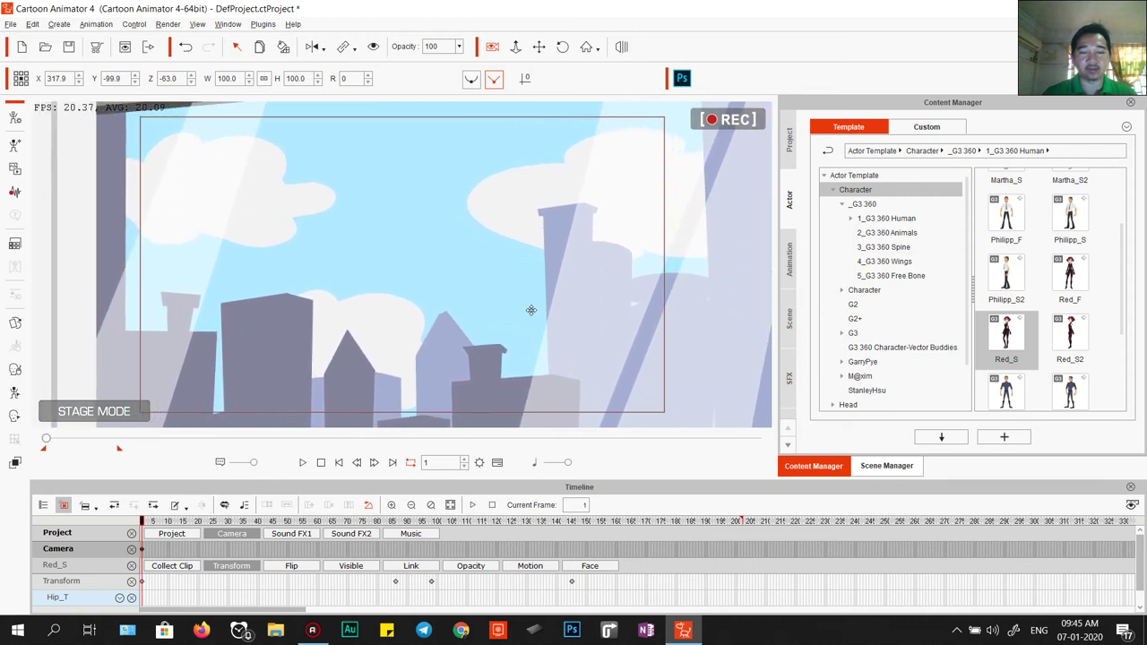
# Frame the camera on Red_S walking beside the filing cabinet at frame 71, and play back the camera move
pyautogui.moveTo(143, 524); pyautogui.dragTo(332, 524)
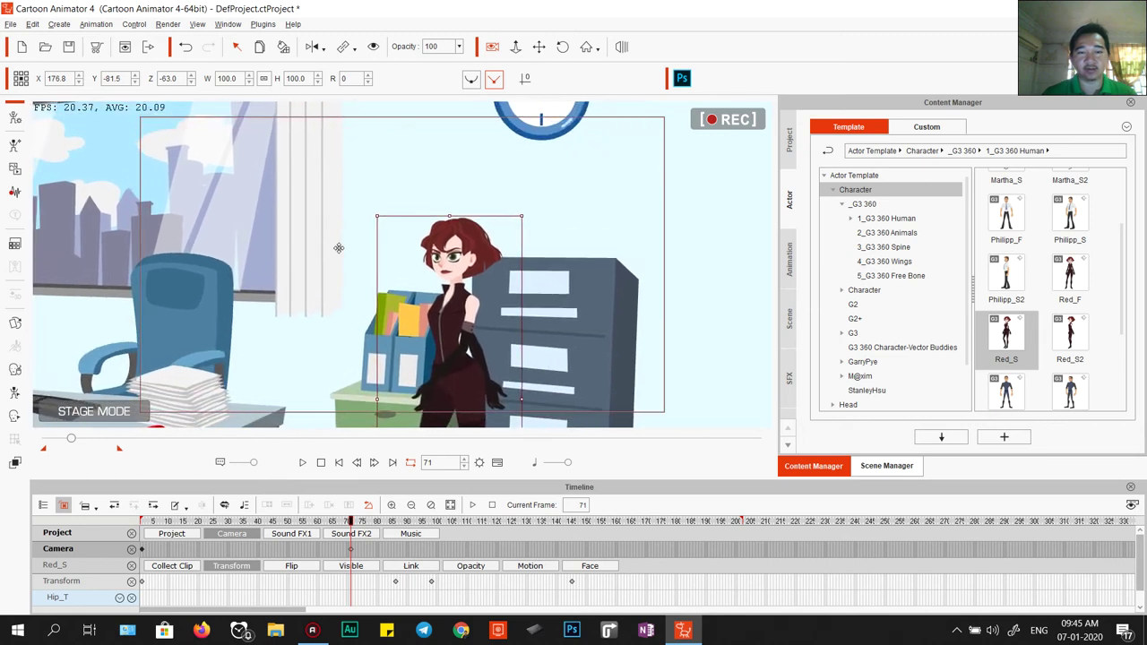
pyautogui.click(321, 462)
pyautogui.click(303, 462)
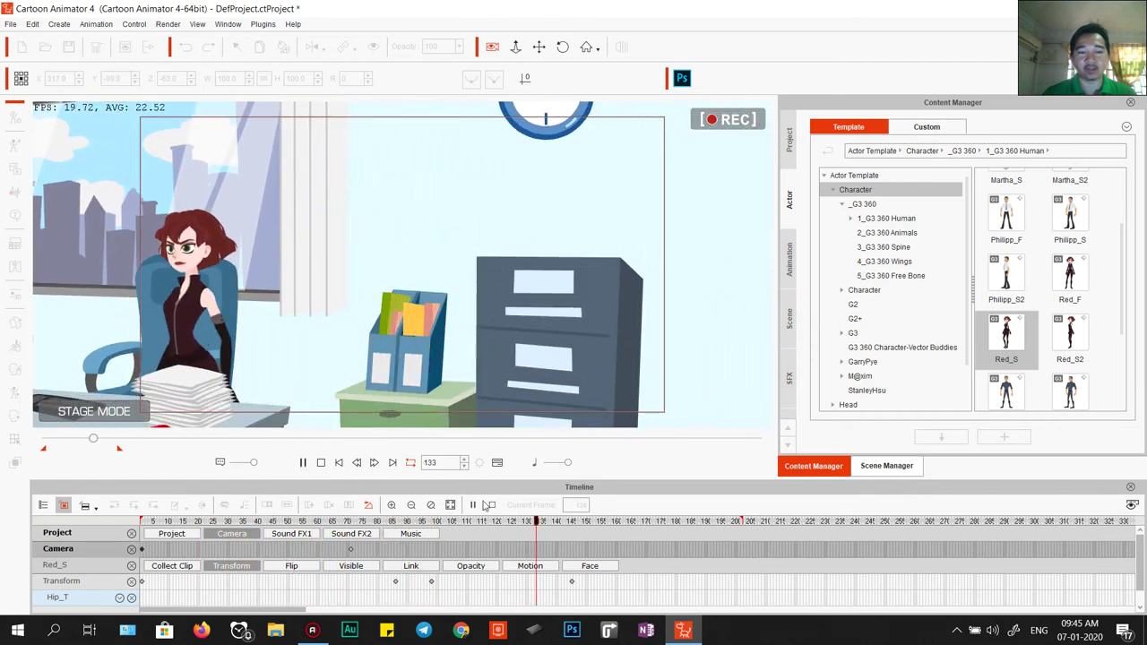
pyautogui.click(303, 462)
# Add a camera key at frame 110 that holds the current framing
pyautogui.moveTo(566, 521); pyautogui.dragTo(467, 513)
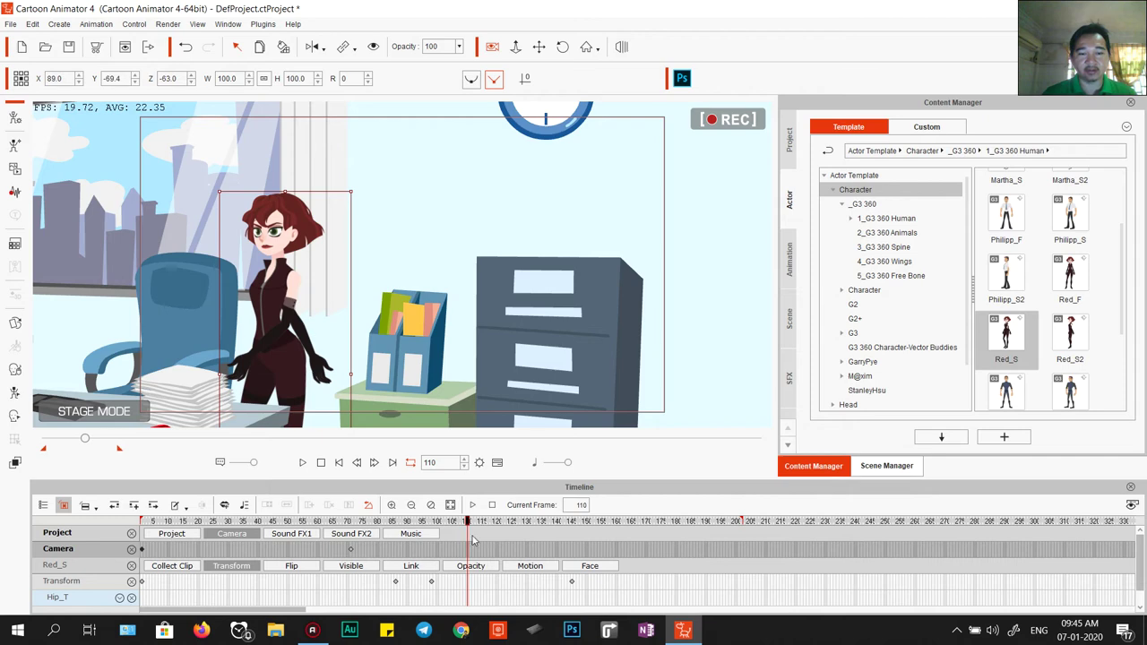
pyautogui.scroll(2, 467, 555)
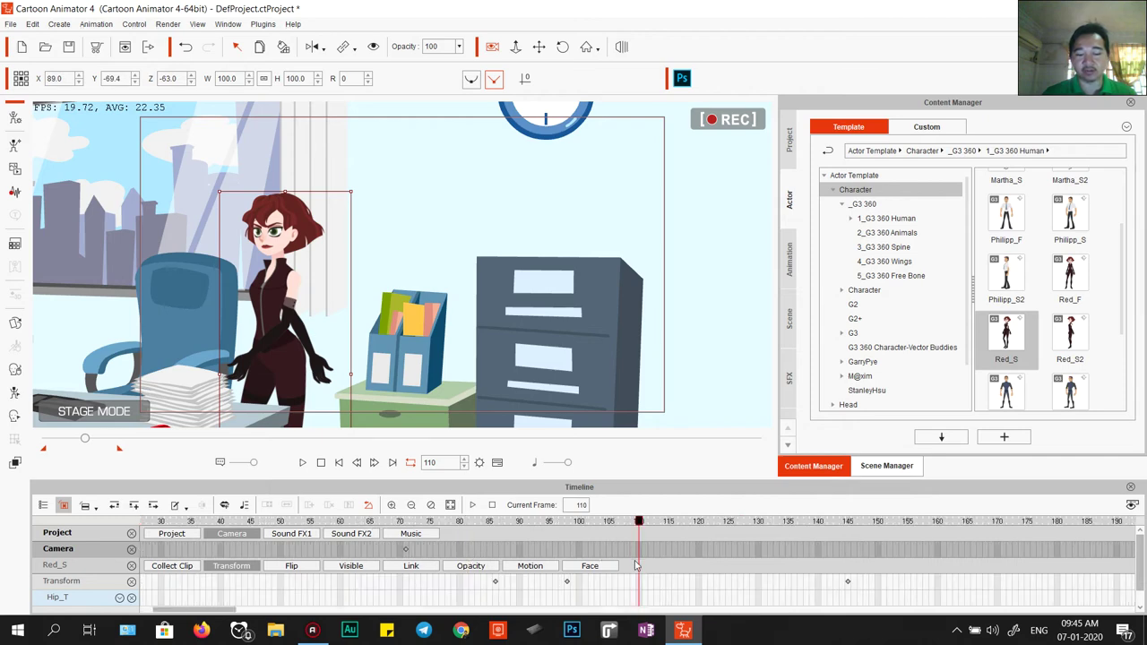
pyautogui.scroll(-5, 588, 565)
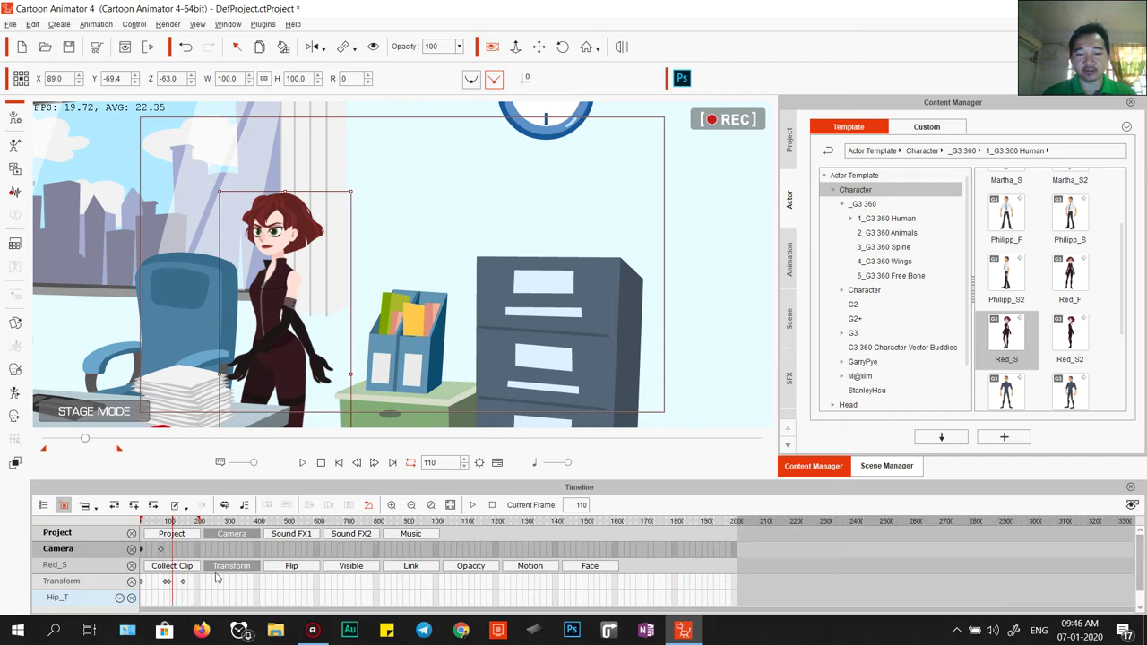
pyautogui.scroll(5, 190, 567)
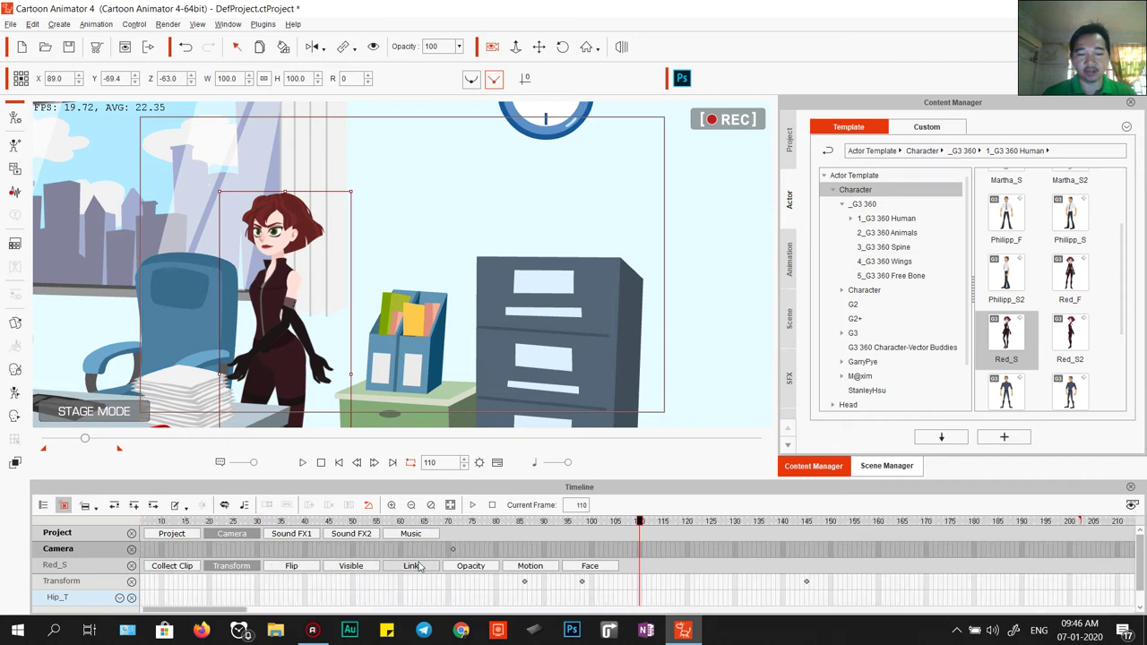
pyautogui.click(638, 552)
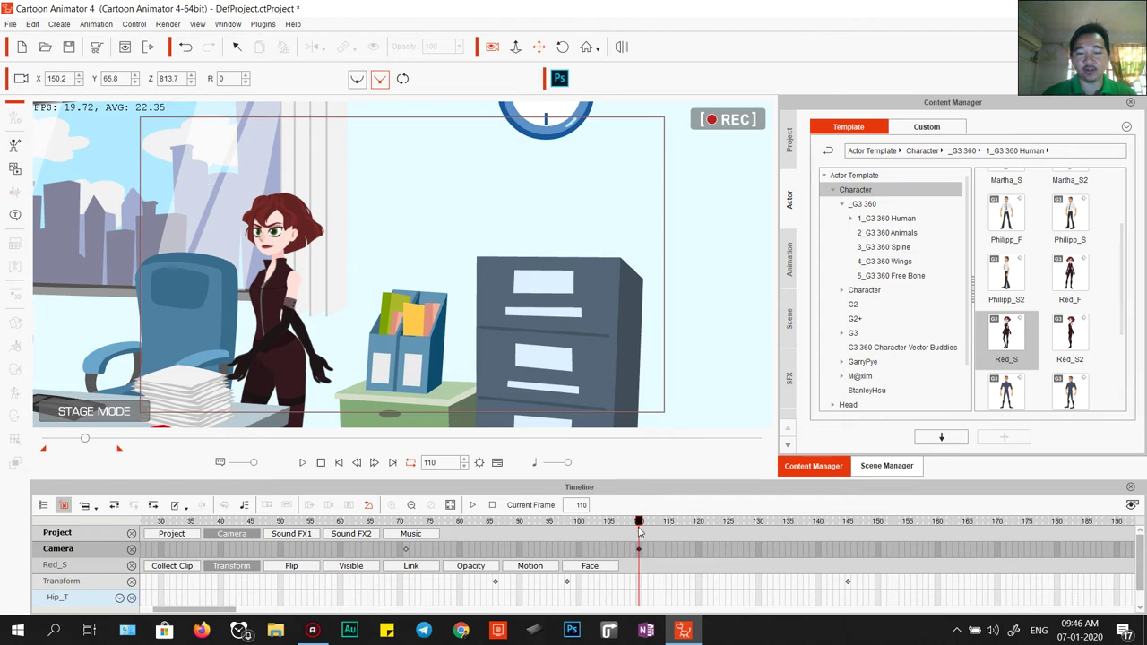
# Reframe the camera at frame 111 on Red_S and the desk, at about X 9.7, Y 49.9, Z 658.7
pyautogui.moveTo(639, 524); pyautogui.dragTo(644, 524)
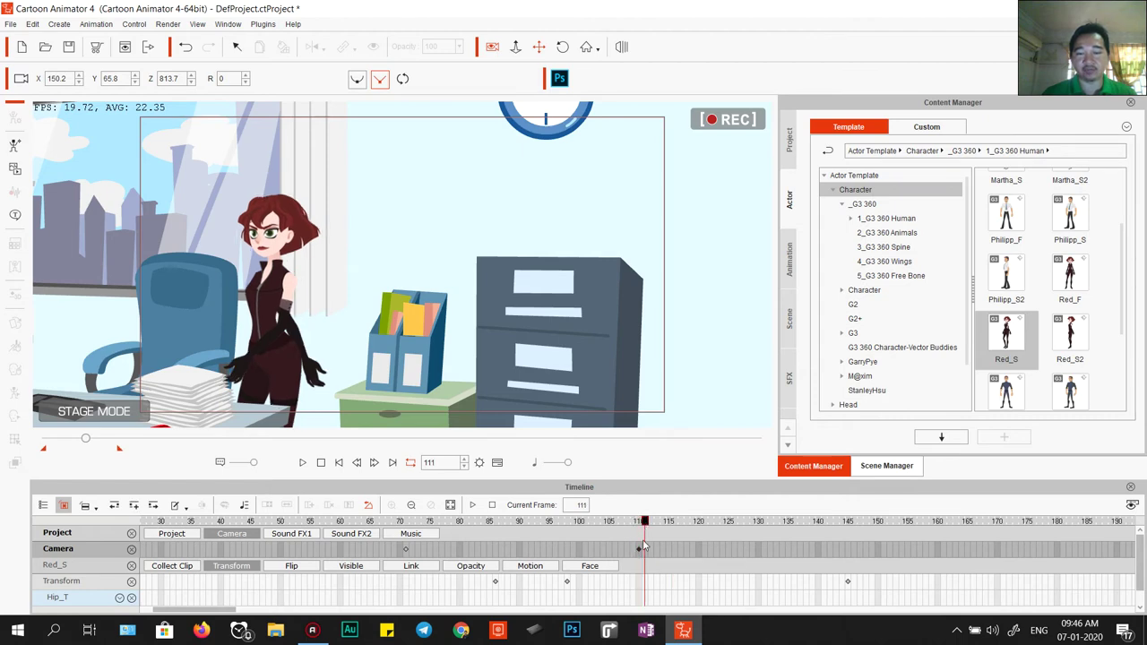
pyautogui.moveTo(258, 339); pyautogui.dragTo(563, 257)
pyautogui.scroll(3, 563, 204)
pyautogui.moveTo(563, 205); pyautogui.dragTo(526, 280)
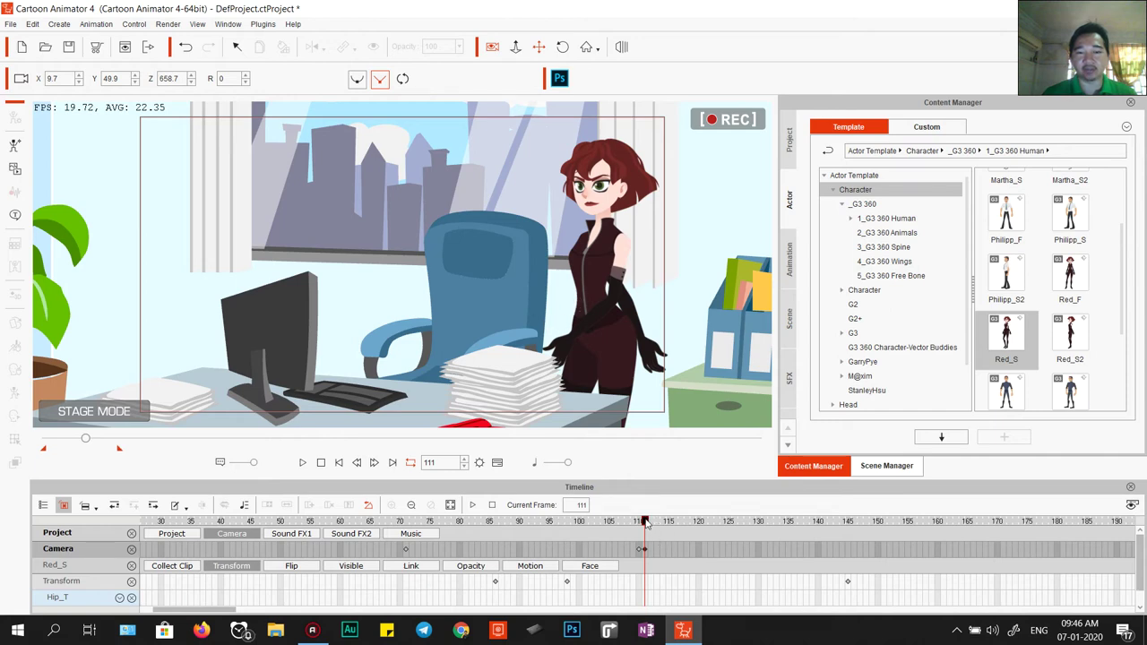
# Zoom the camera in on seated Red_S at frame 180 to about X -4.3, Y 46.0, Z 477.5, and move that camera key to frame 111
pyautogui.moveTo(649, 524); pyautogui.dragTo(1065, 546)
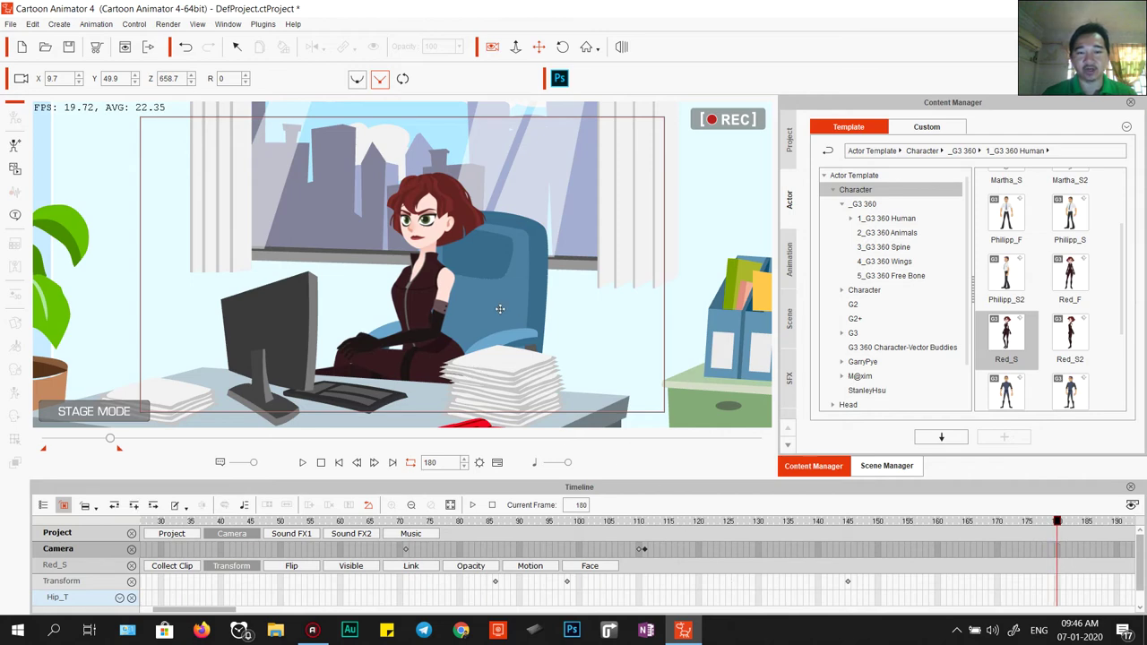
pyautogui.scroll(5, 489, 296)
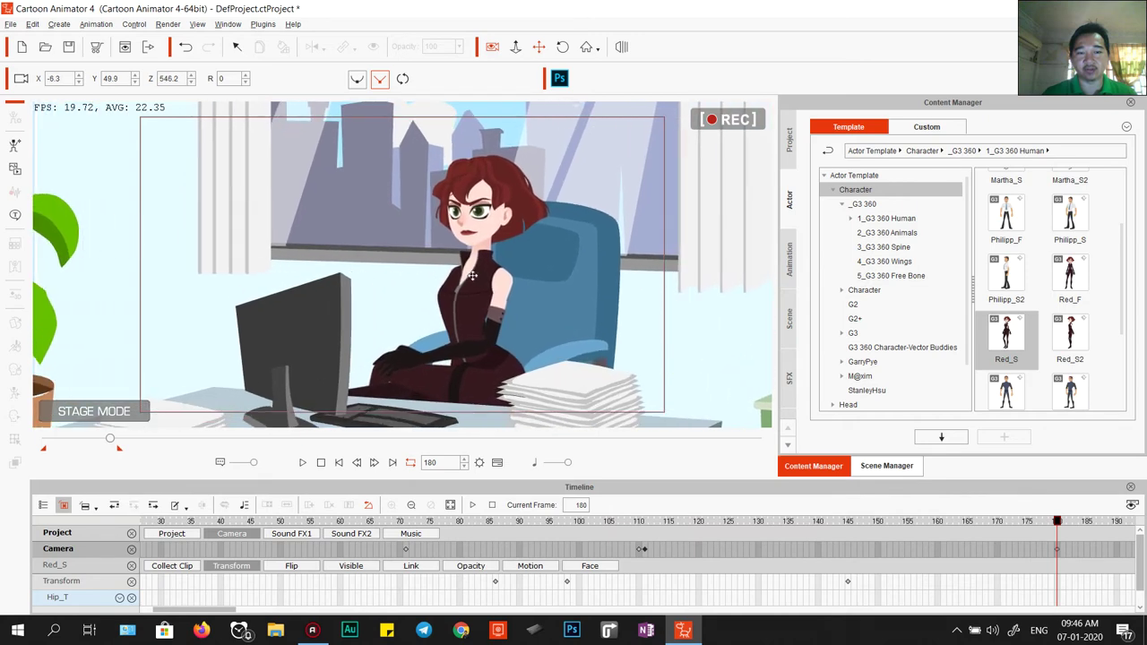
pyautogui.scroll(5, 471, 277)
pyautogui.moveTo(446, 256); pyautogui.dragTo(472, 262)
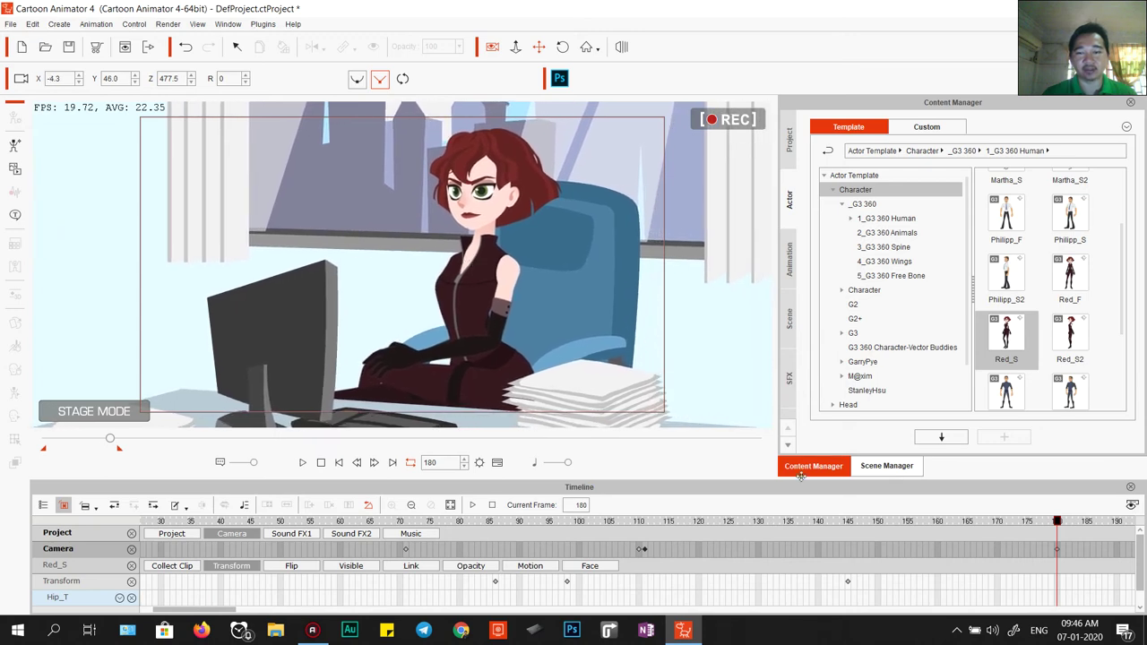
pyautogui.moveTo(967, 557); pyautogui.dragTo(704, 554)
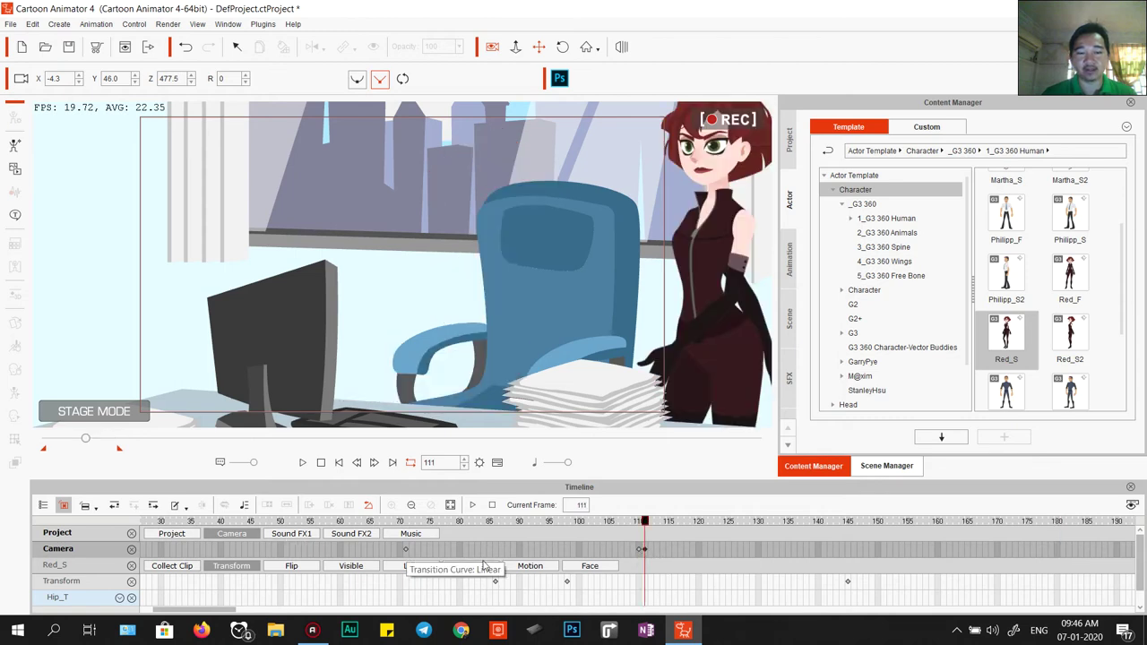
# Play back the animation through the camera cut and extend the playback range to around frame 535
pyautogui.click(303, 463)
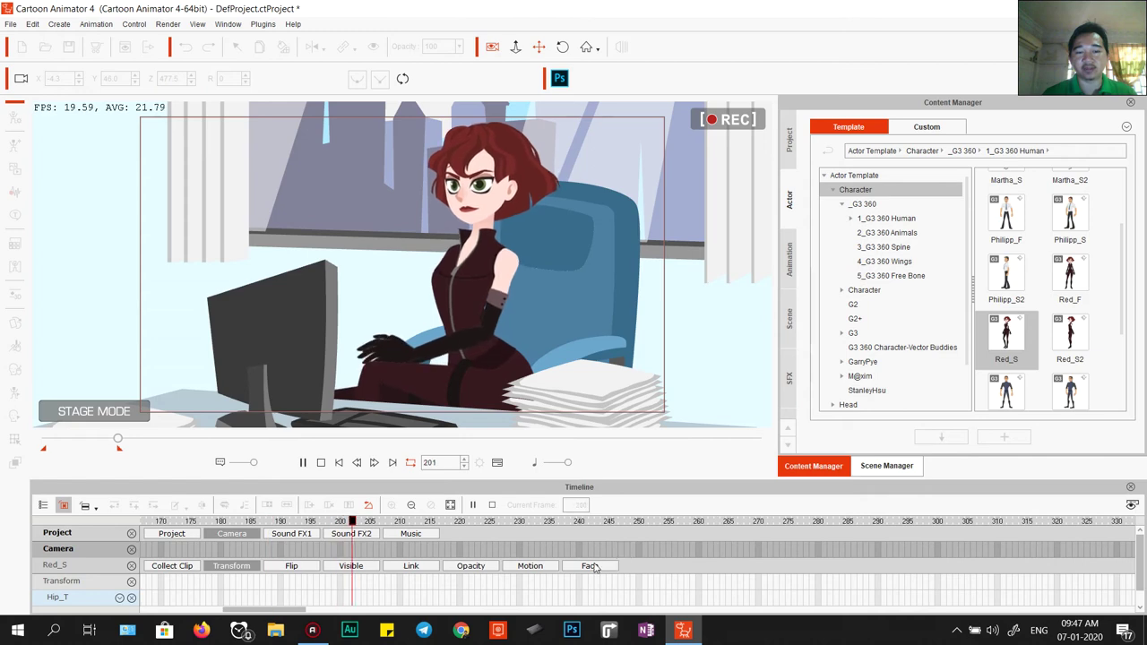
pyautogui.press('space')
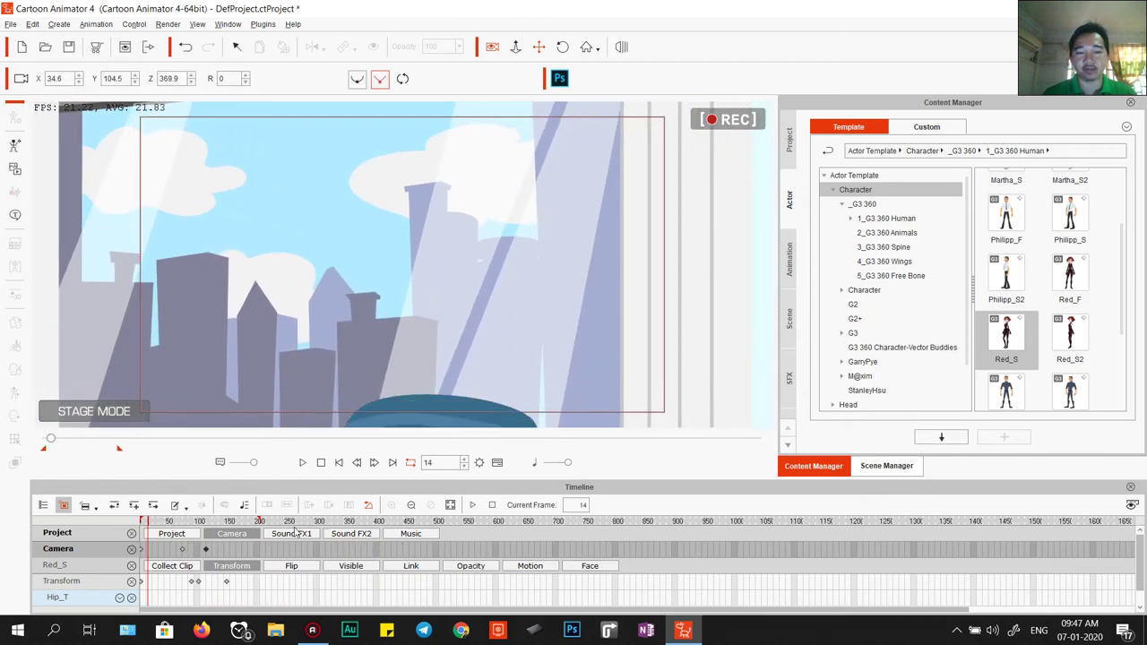
pyautogui.scroll(2, 383, 570)
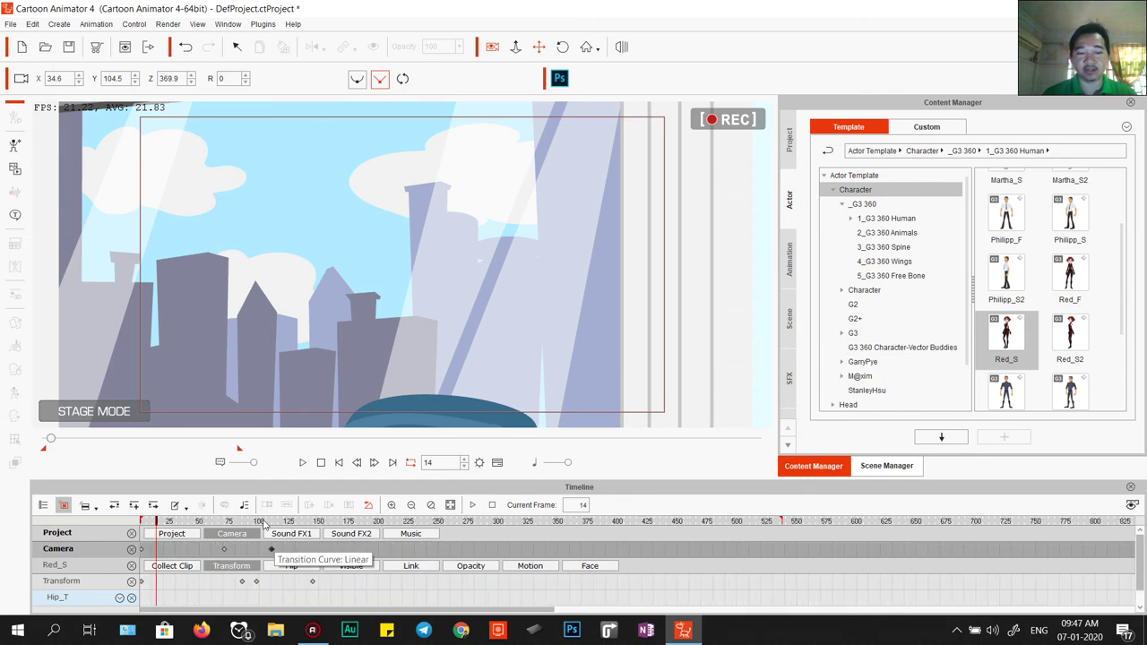
pyautogui.press('space')
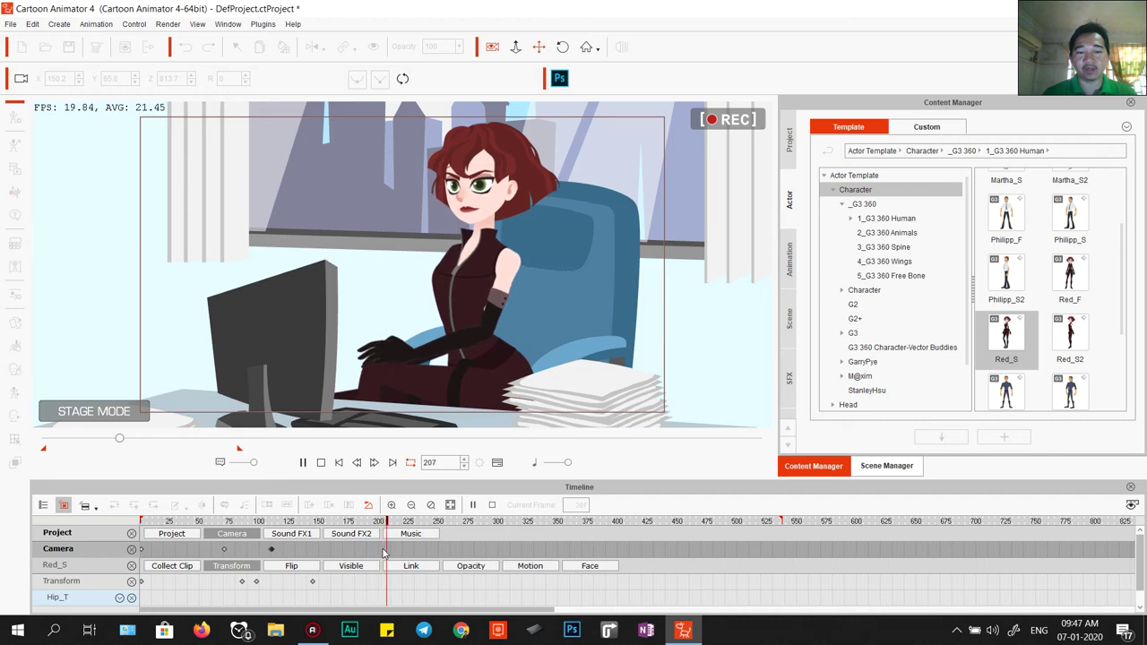
pyautogui.press('space')
pyautogui.click(277, 522)
pyautogui.press('space')
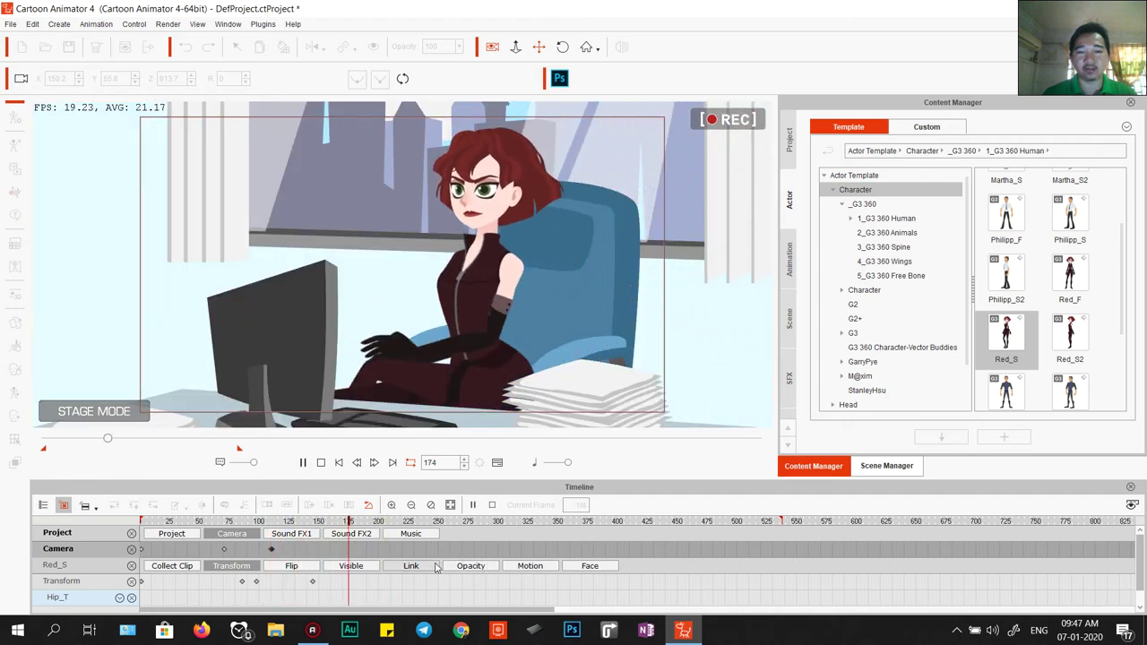
pyautogui.press('space')
# Add a camera key at frame 218 and pull the camera back at frame 219 to about X -57.8, Y 63.4, Z 1337.5
pyautogui.scroll(3, 412, 567)
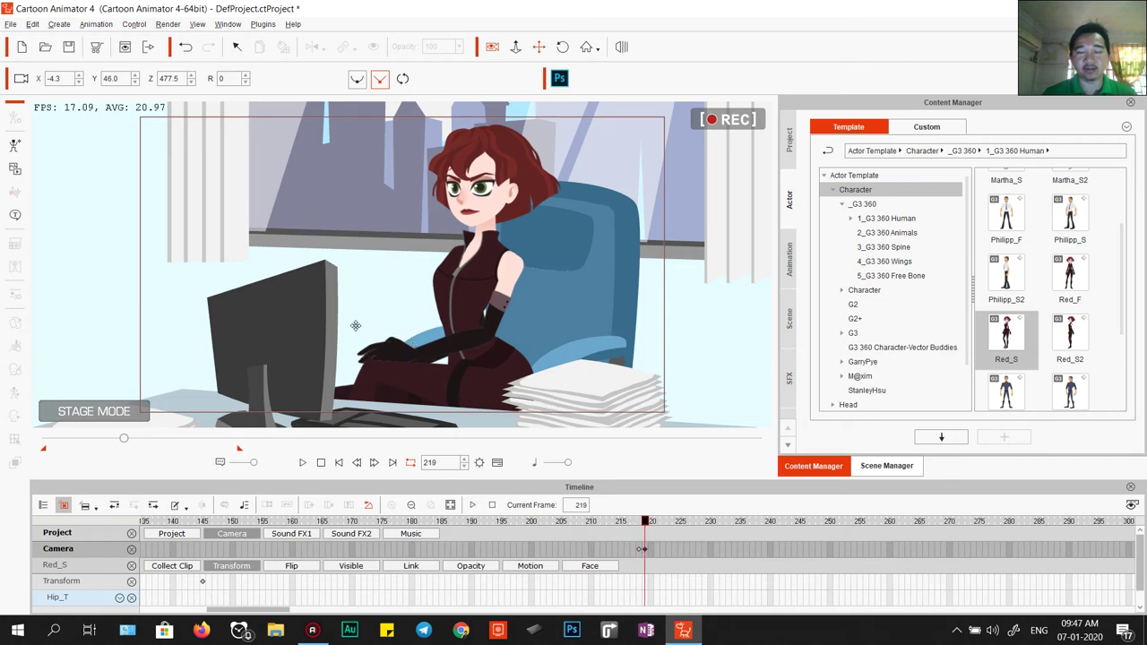
pyautogui.scroll(-5, 358, 289)
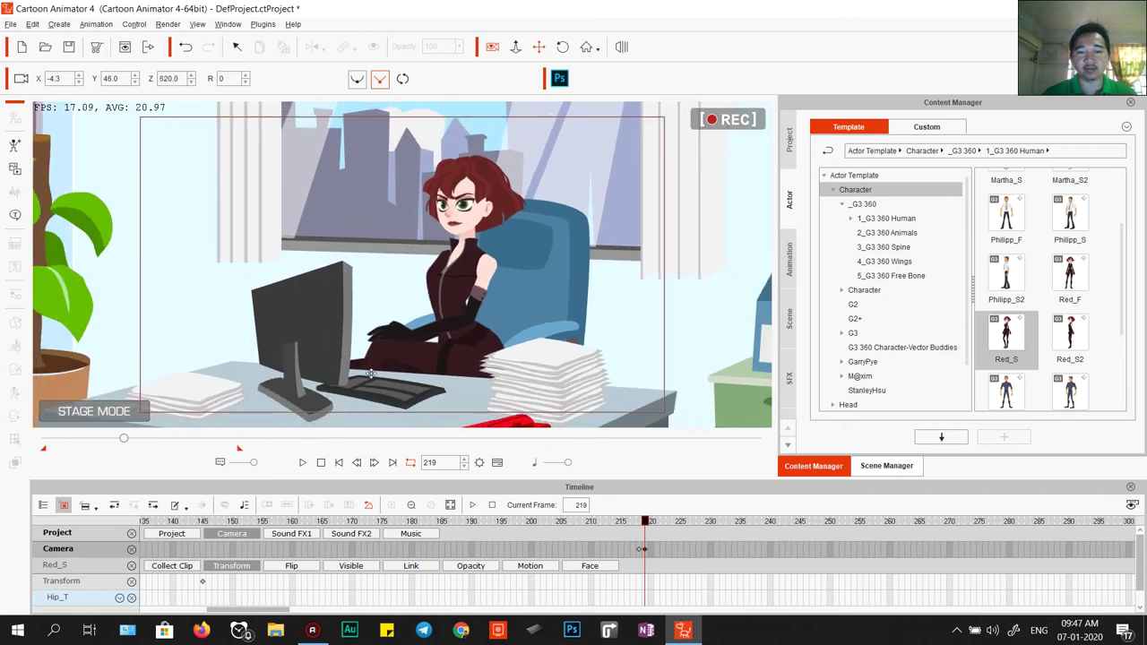
pyautogui.moveTo(358, 327); pyautogui.dragTo(440, 285)
pyautogui.scroll(-6, 440, 325)
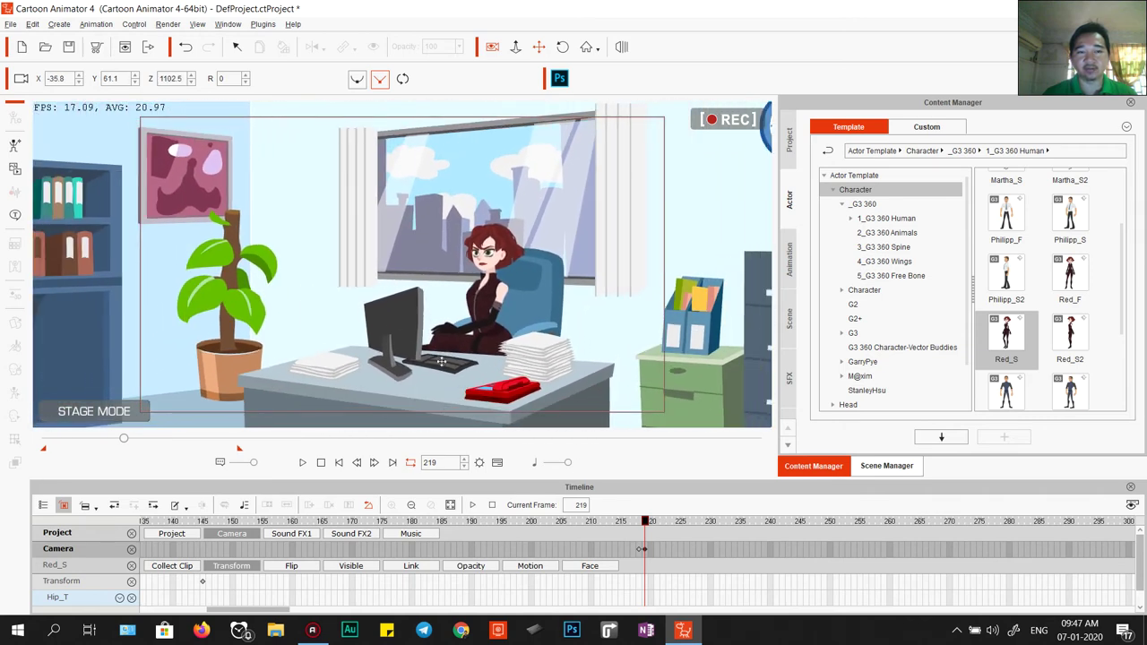
pyautogui.scroll(-4, 441, 361)
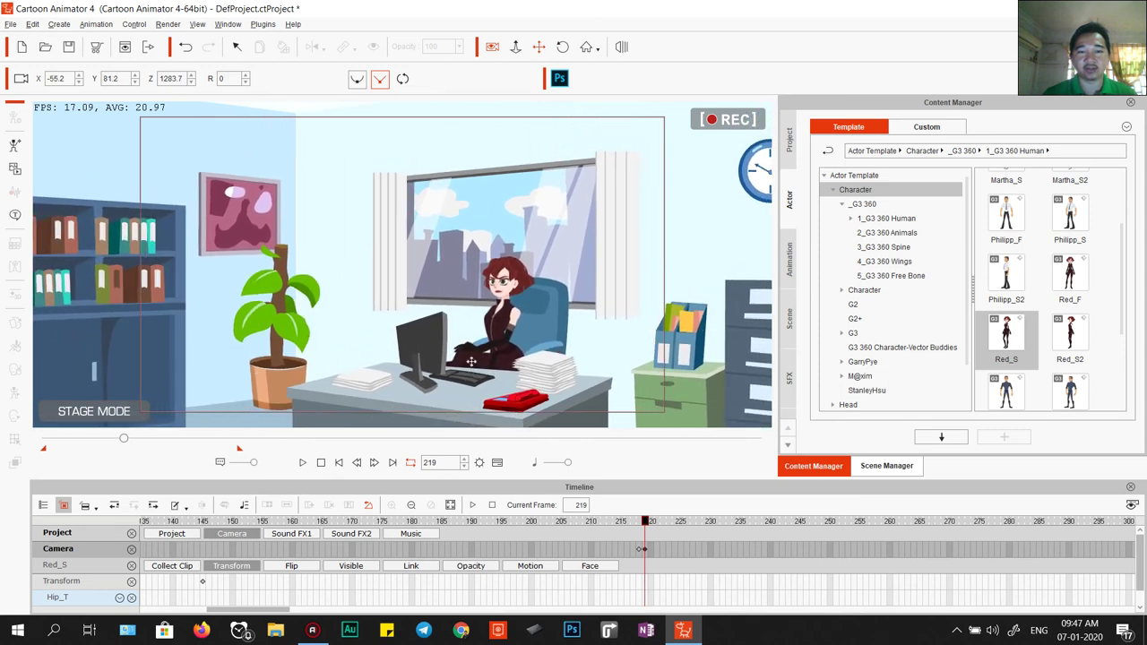
pyautogui.scroll(-1, 470, 361)
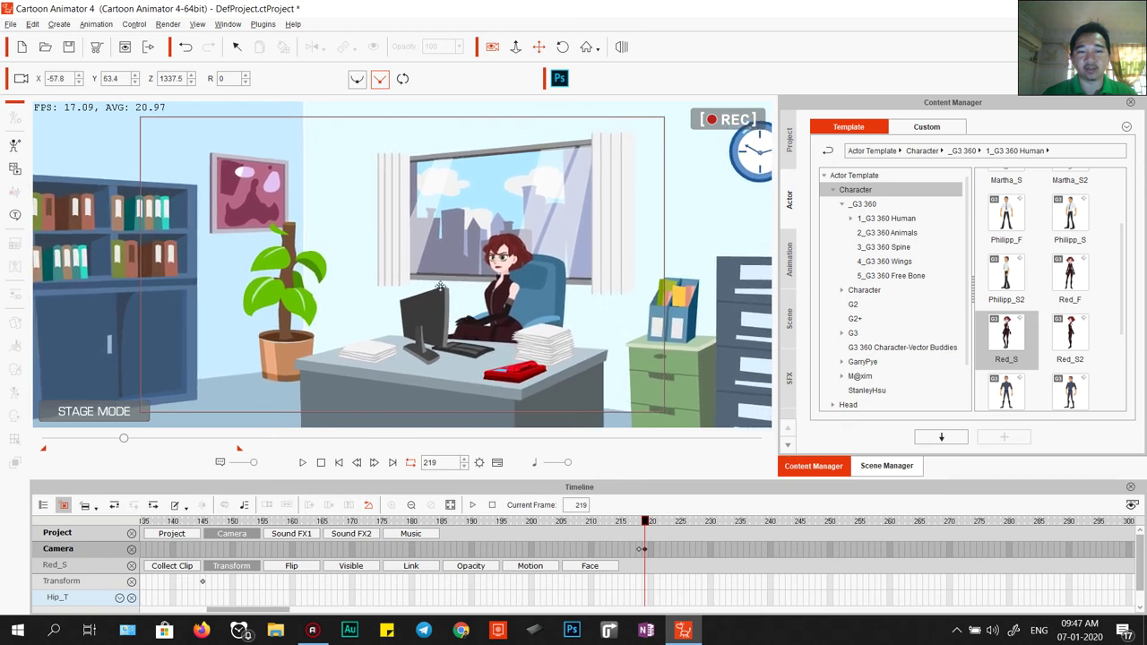
# Play back the camera cut from frame 218 and shorten the playback range to end around frame 268
pyautogui.click(638, 551)
pyautogui.press('space')
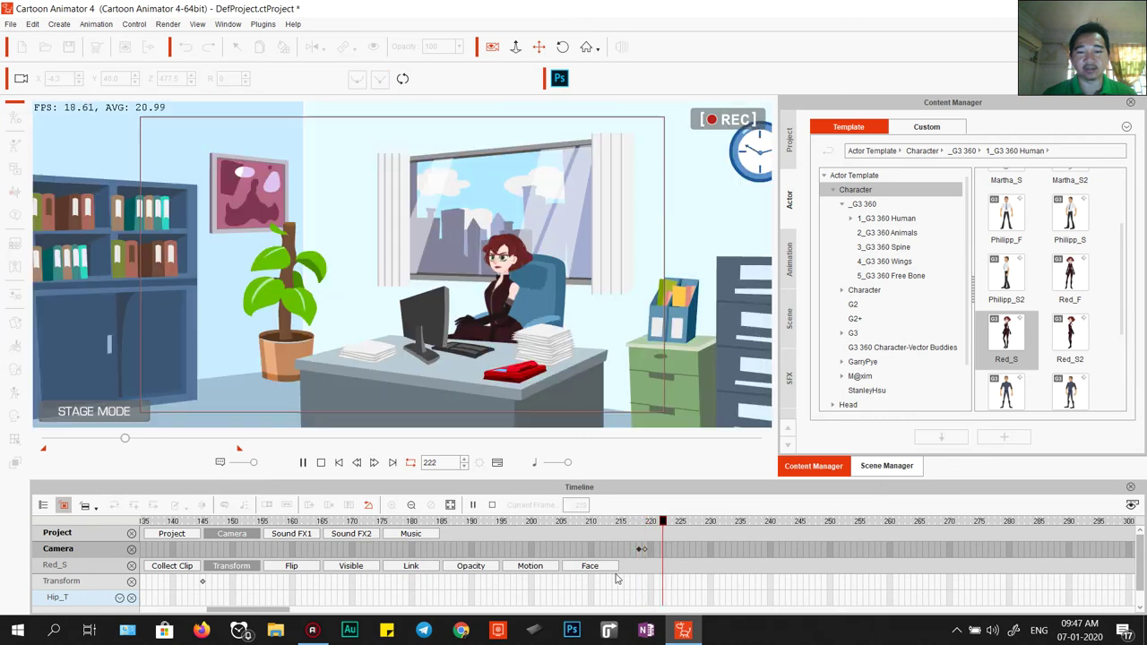
pyautogui.click(320, 463)
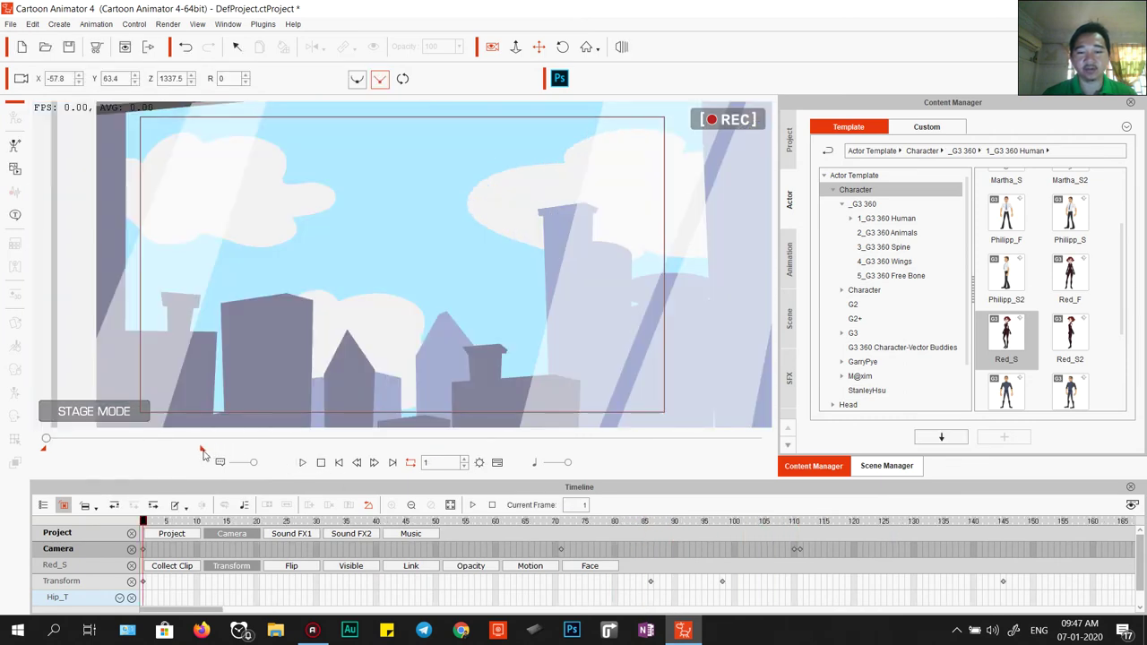
pyautogui.scroll(-3, 500, 535)
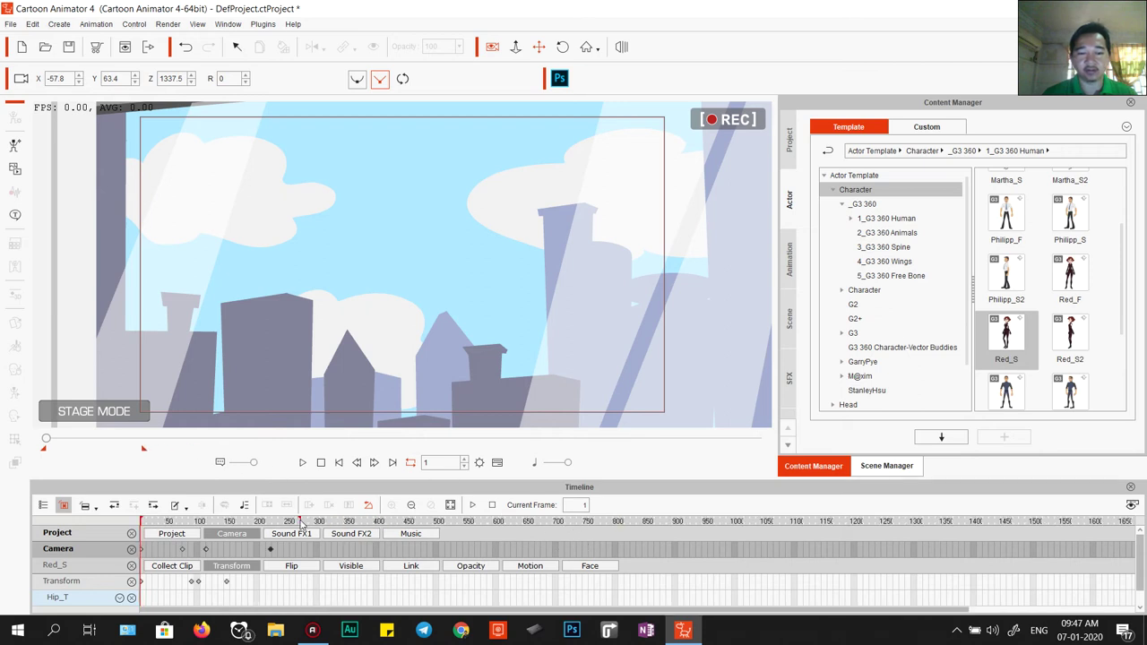